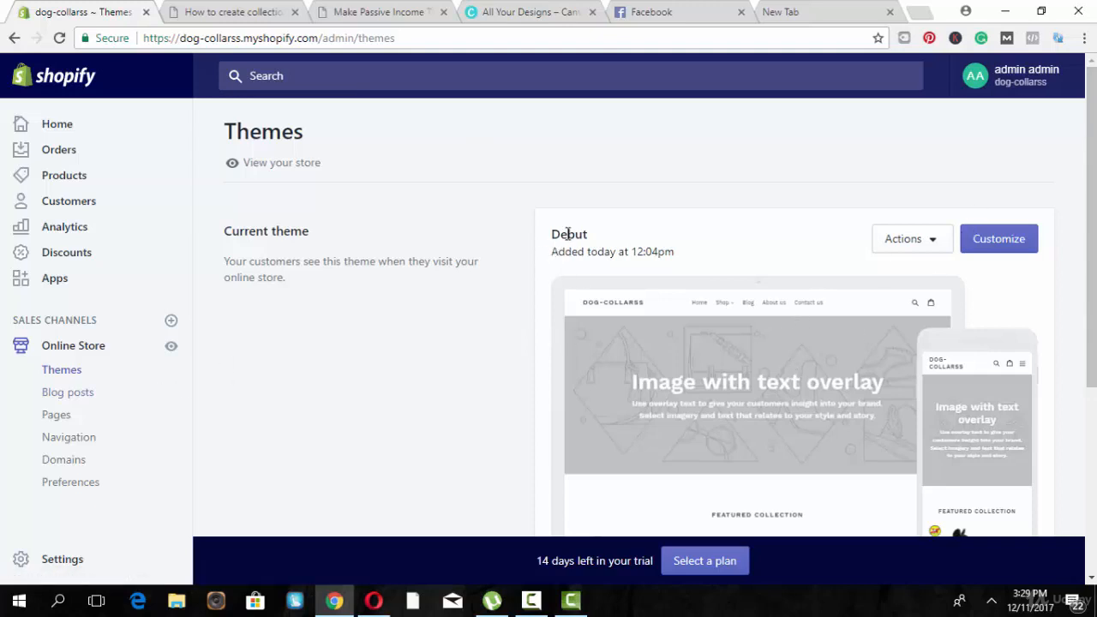
- Browse Shopify's free themes and add the Supply theme in its Light style to the store
scroll(716, 386, "down", 3)
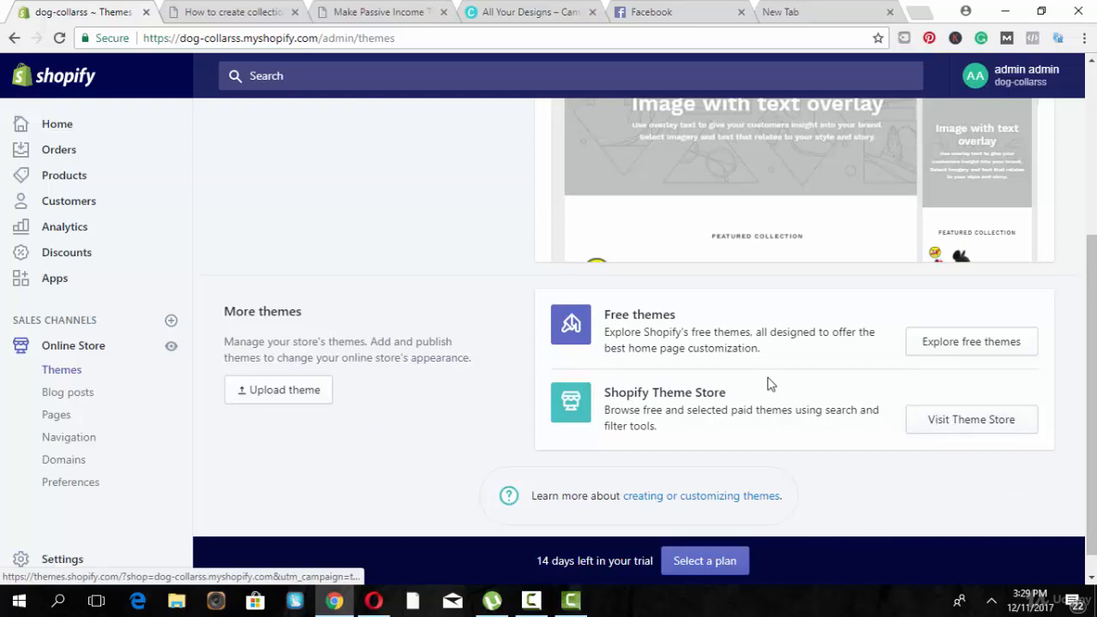
left_click(930, 350)
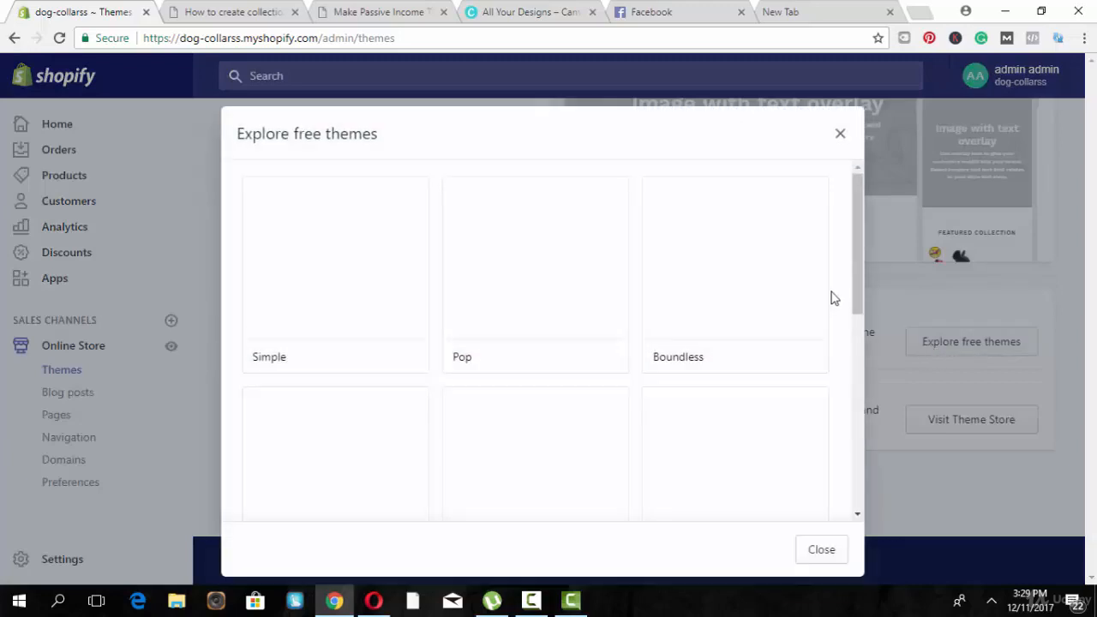
left_click_drag(853, 268, 850, 468)
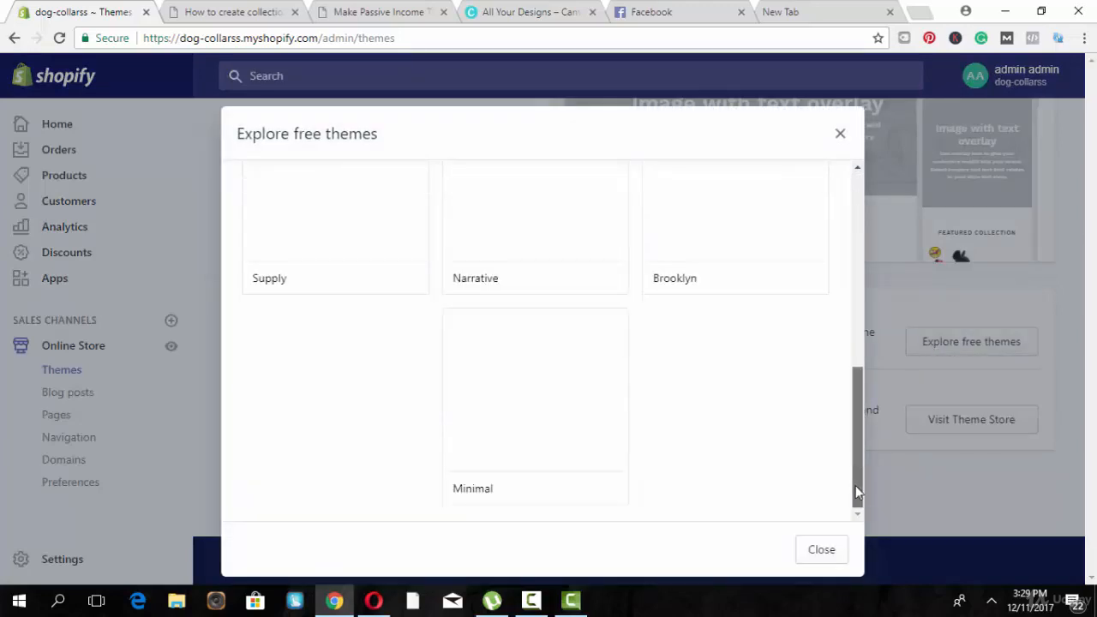
left_click_drag(856, 485, 854, 444)
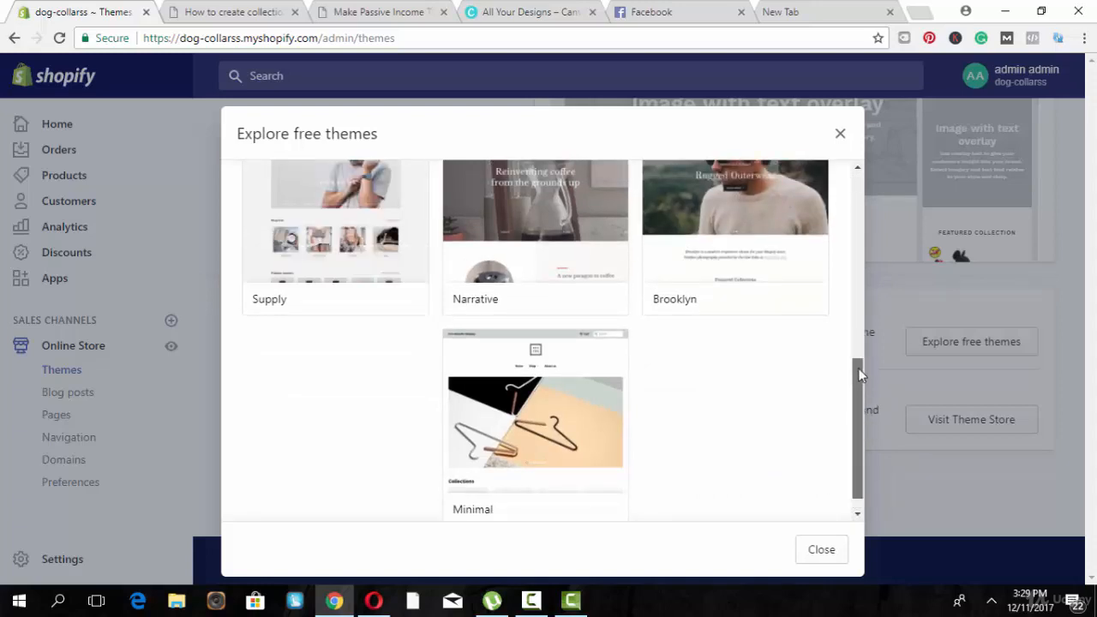
left_click_drag(861, 374, 868, 290)
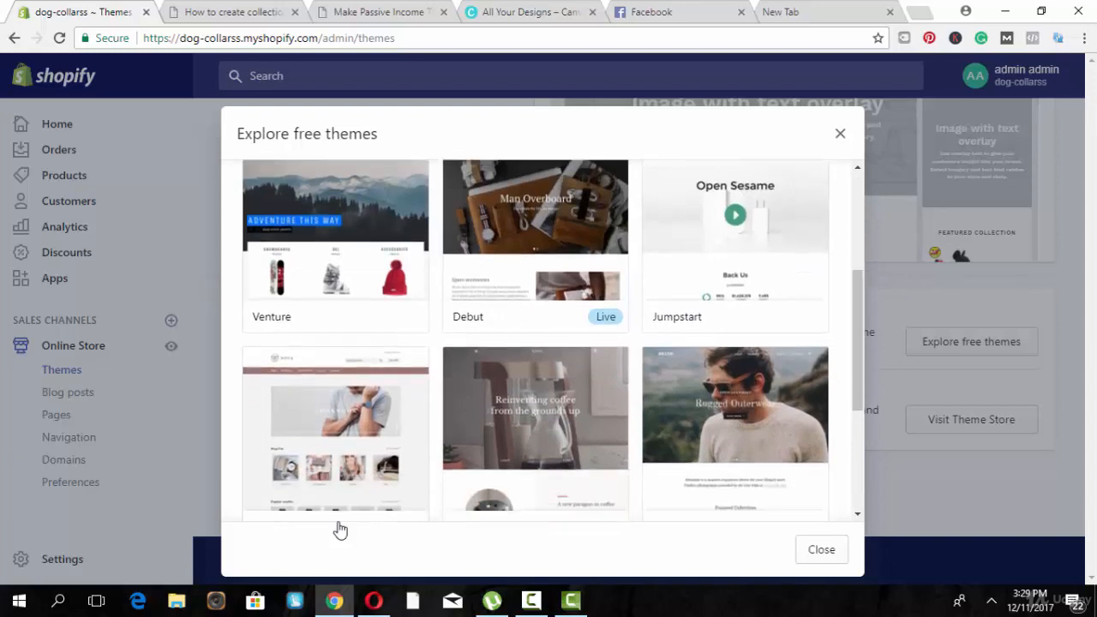
left_click(324, 459)
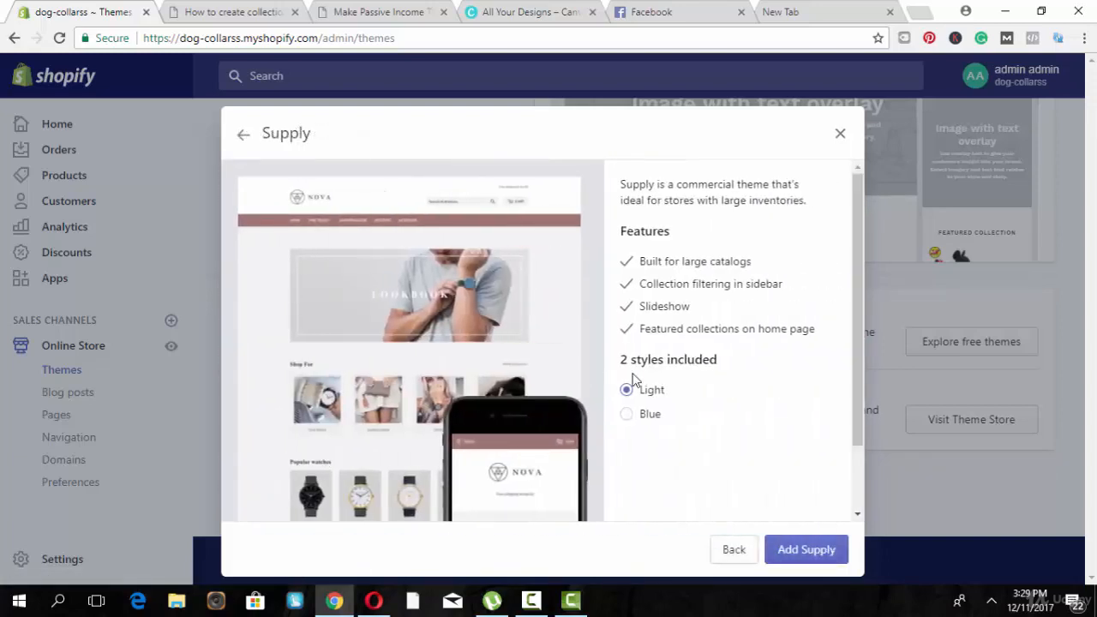
left_click(779, 549)
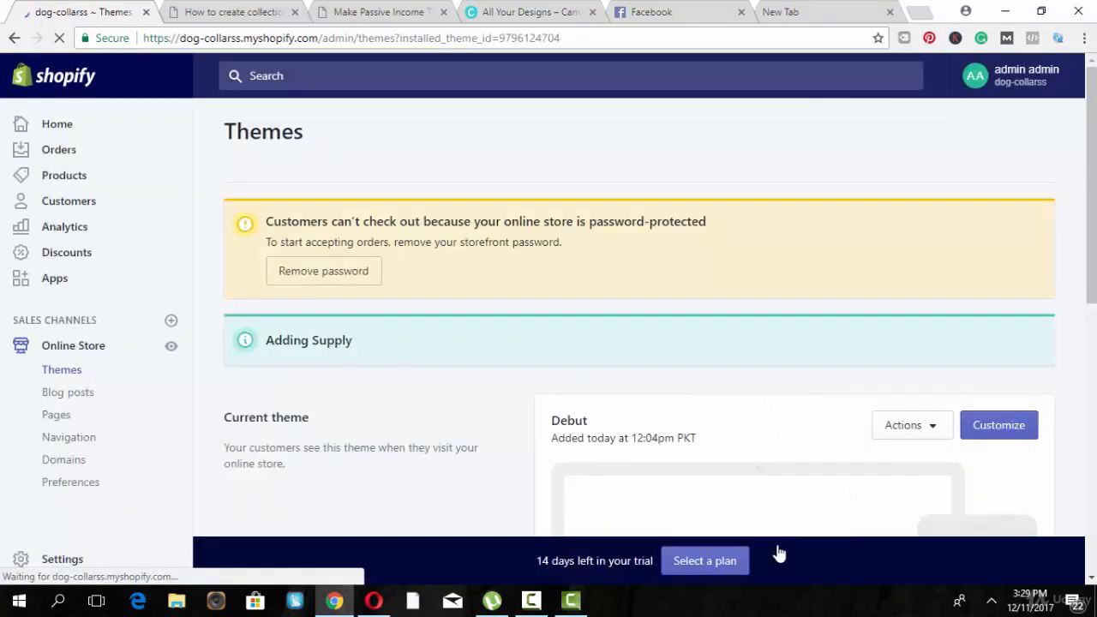
- Publish the newly added Supply theme as the store's current theme
scroll(1078, 358, "down", 4)
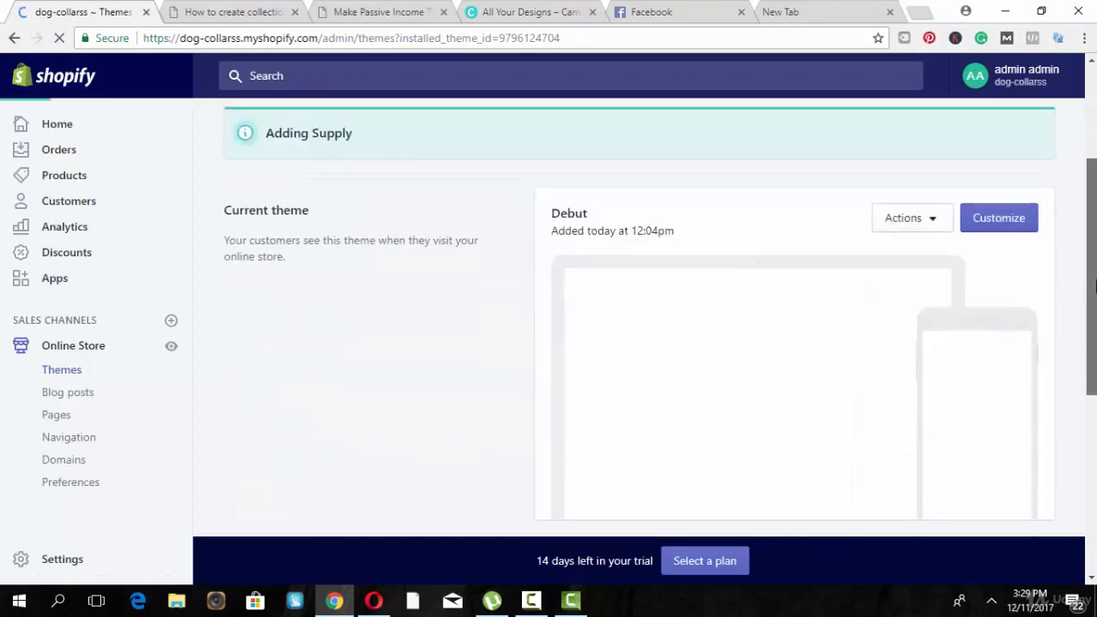
left_click_drag(1090, 358, 1090, 210)
scroll(1067, 449, "down", 5)
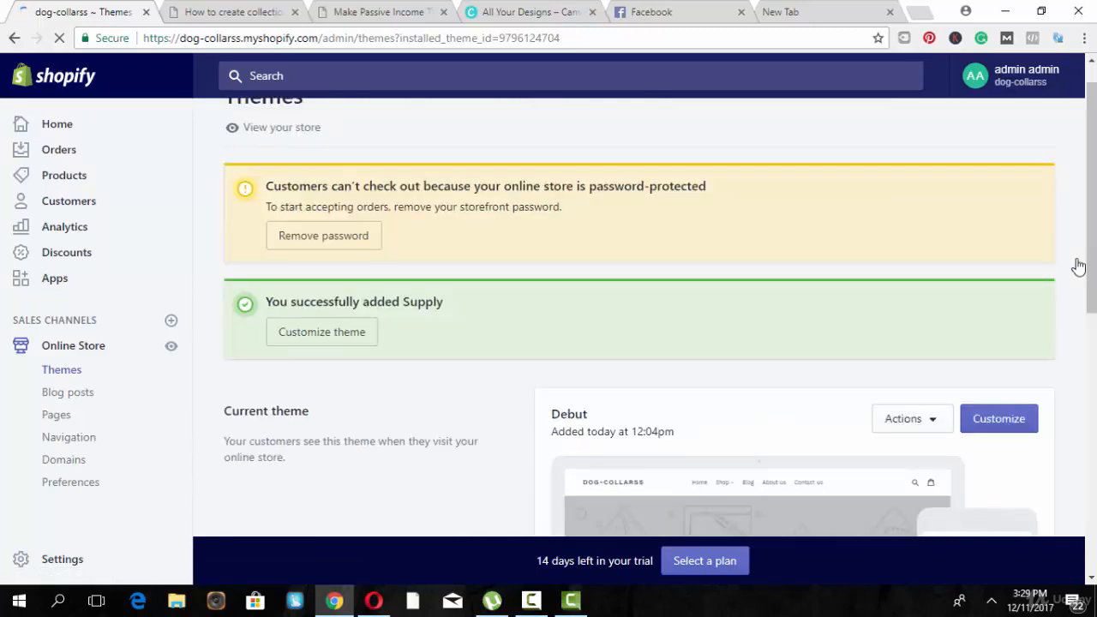
left_click_drag(1077, 265, 1086, 423)
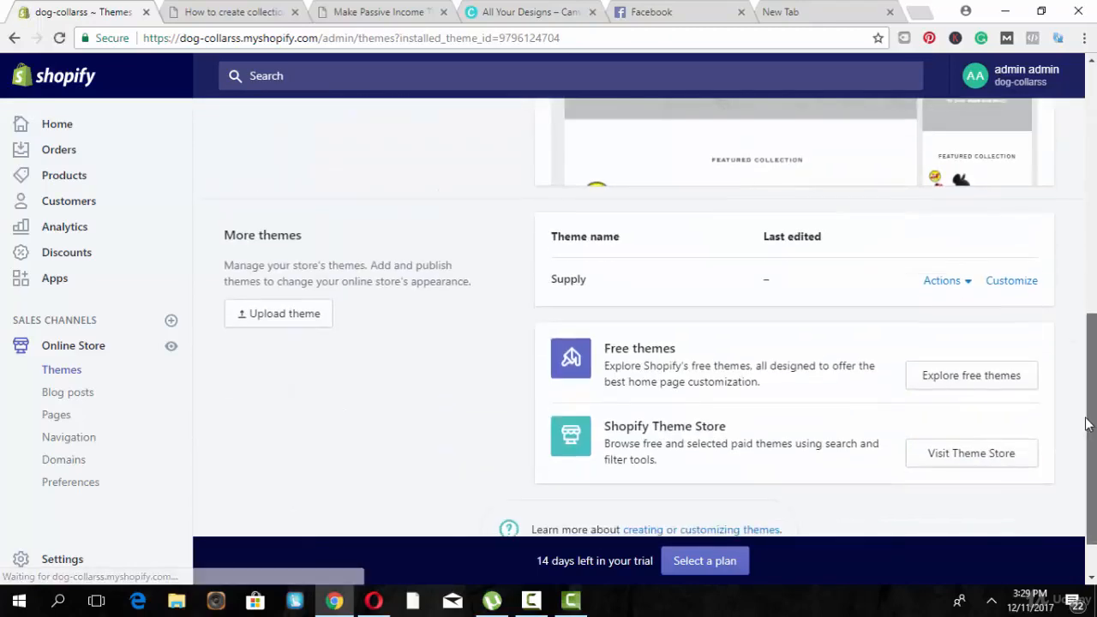
left_click(943, 283)
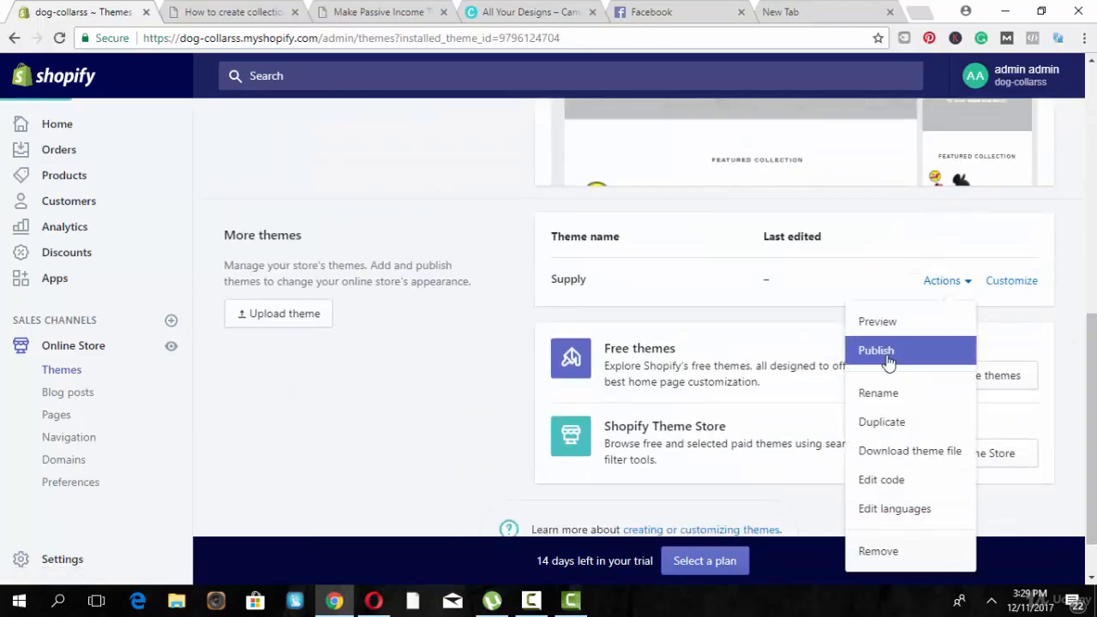
left_click(877, 351)
left_click(750, 410)
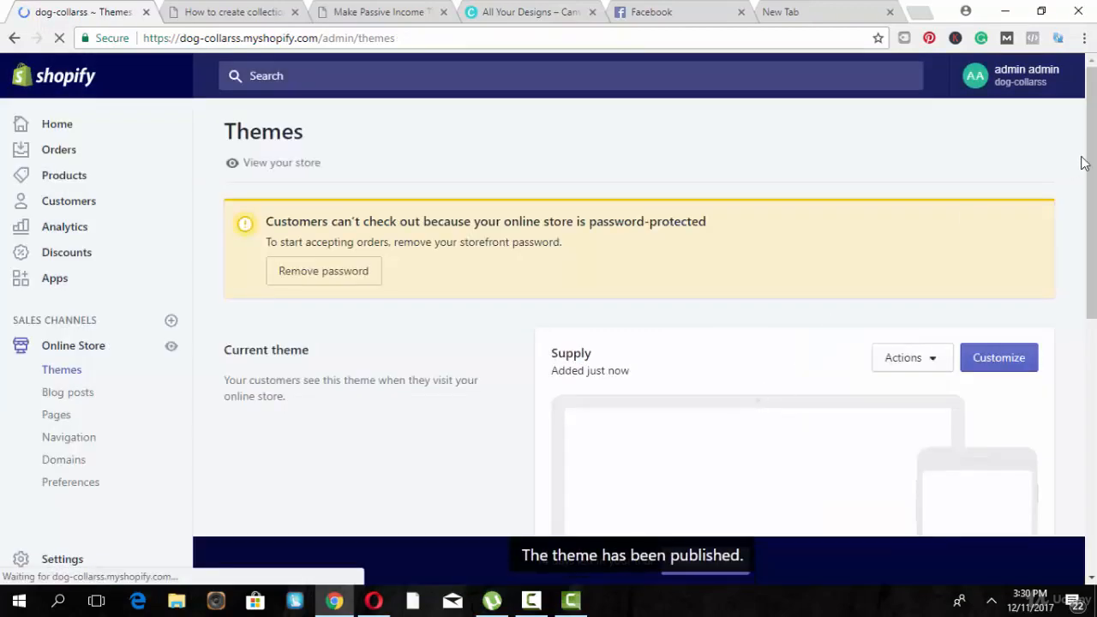
- Open the Supply theme for customization, collapse the settings sidebar and look over the home page preview
scroll(985, 364, "down", 2)
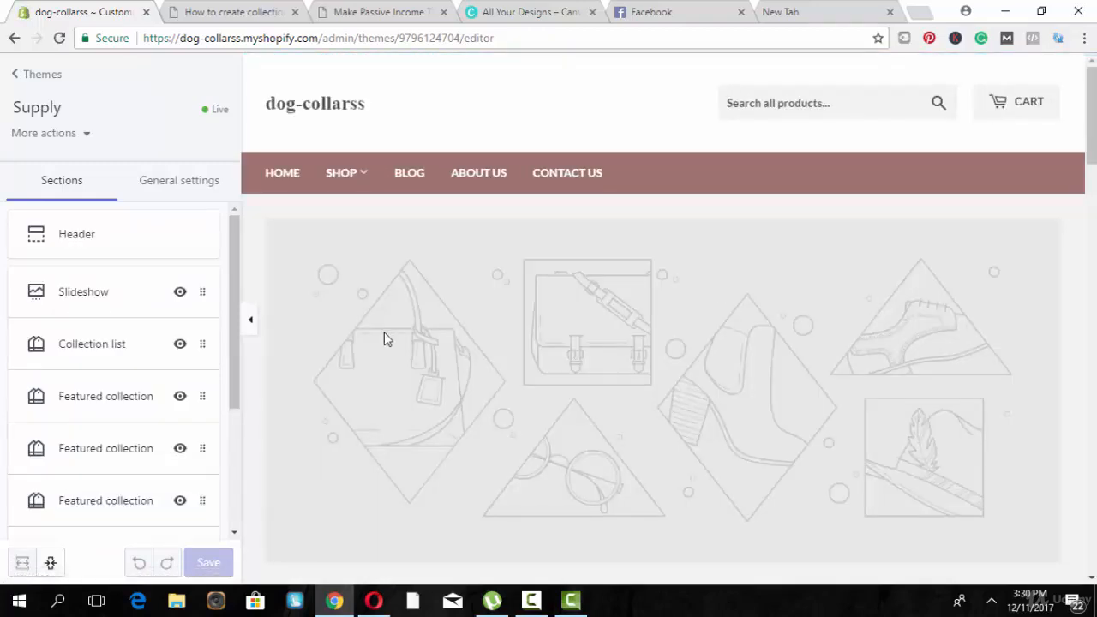
left_click(252, 329)
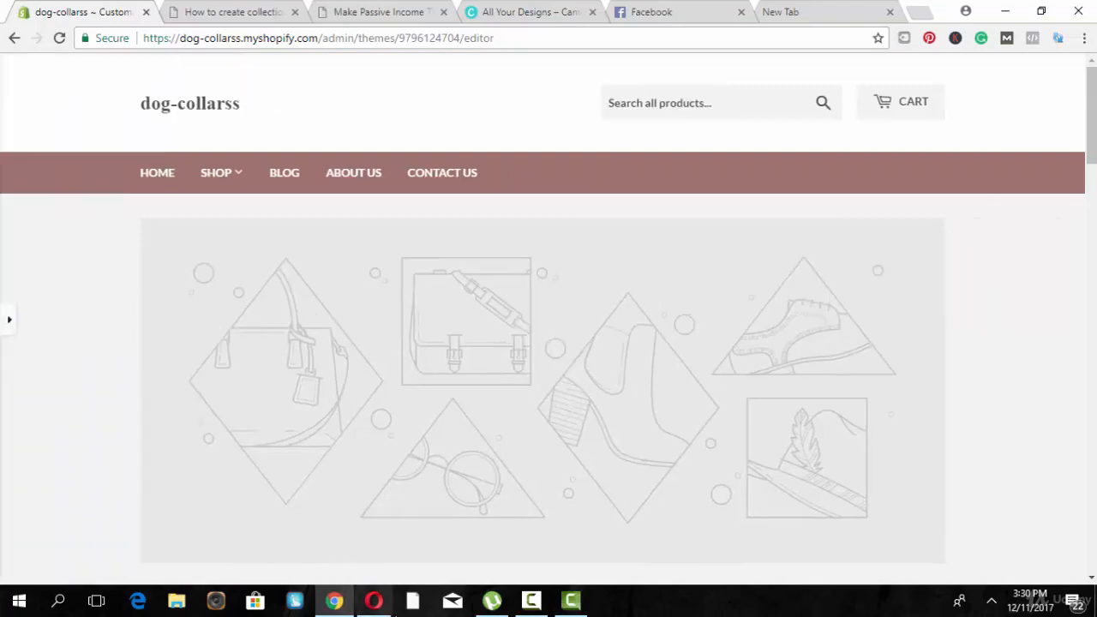
scroll(950, 423, "down", 5)
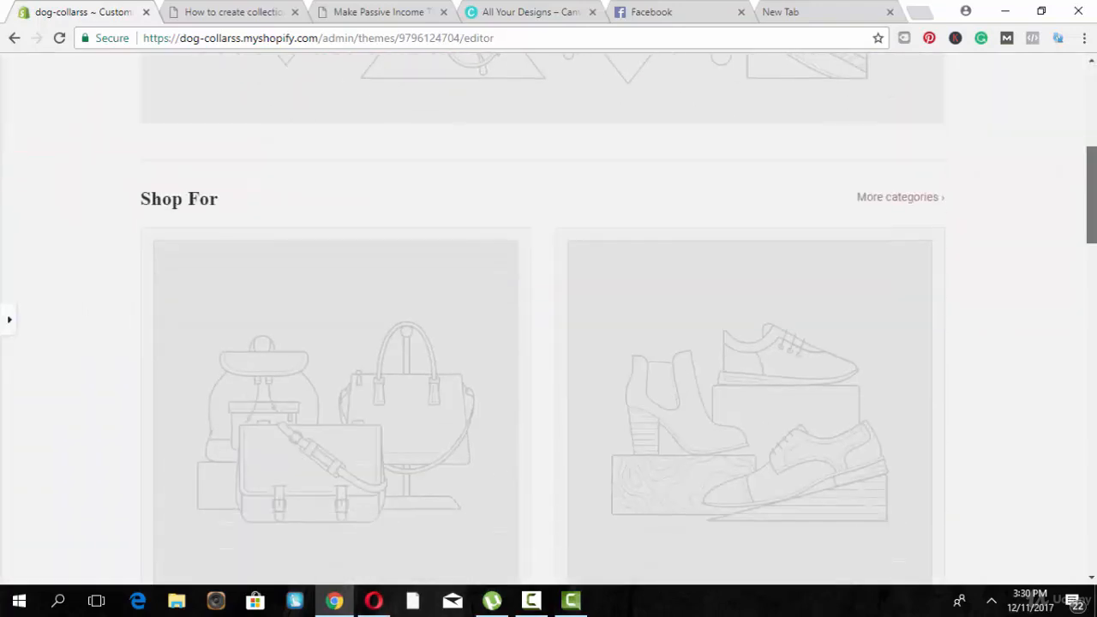
scroll(679, 170, "up", 5)
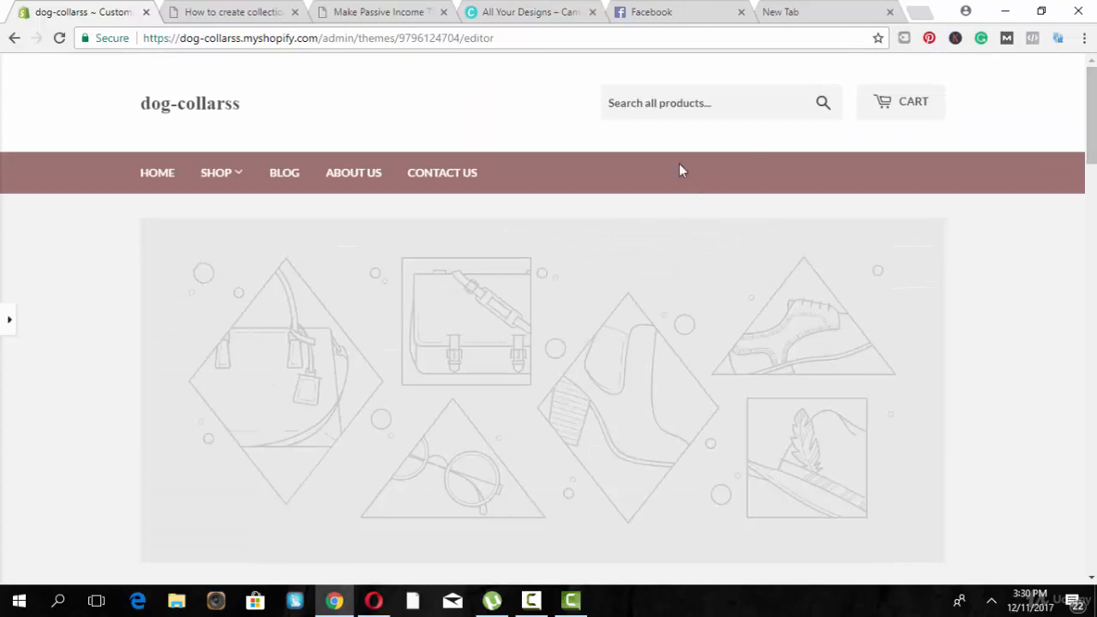
- Switch to Canva, create a Twitter Header design and look through the other available design types
left_click(531, 12)
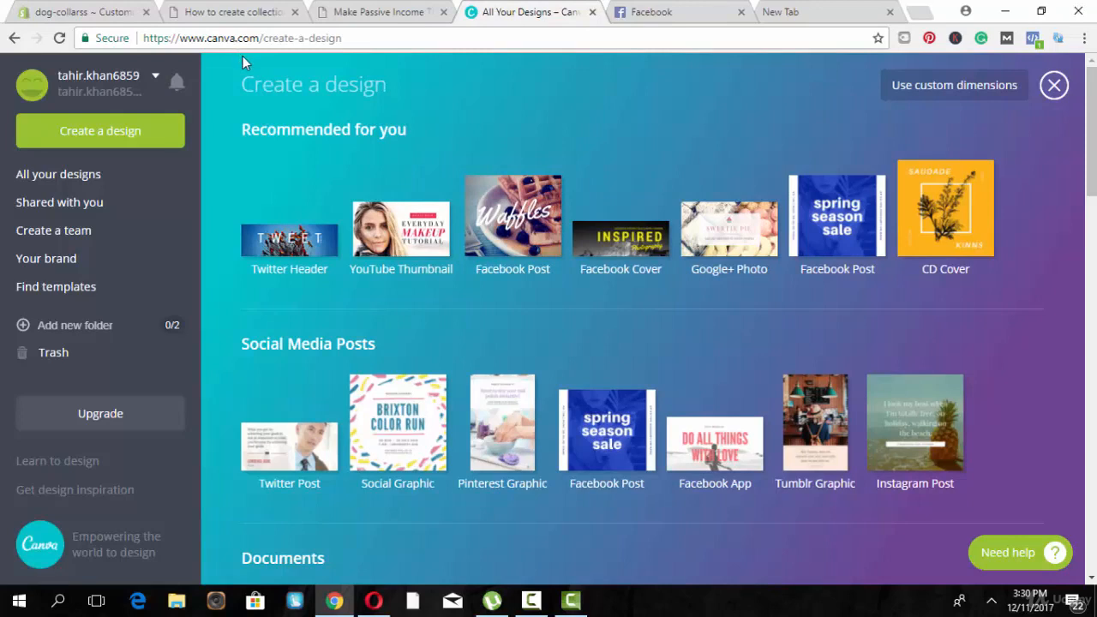
left_click(269, 281)
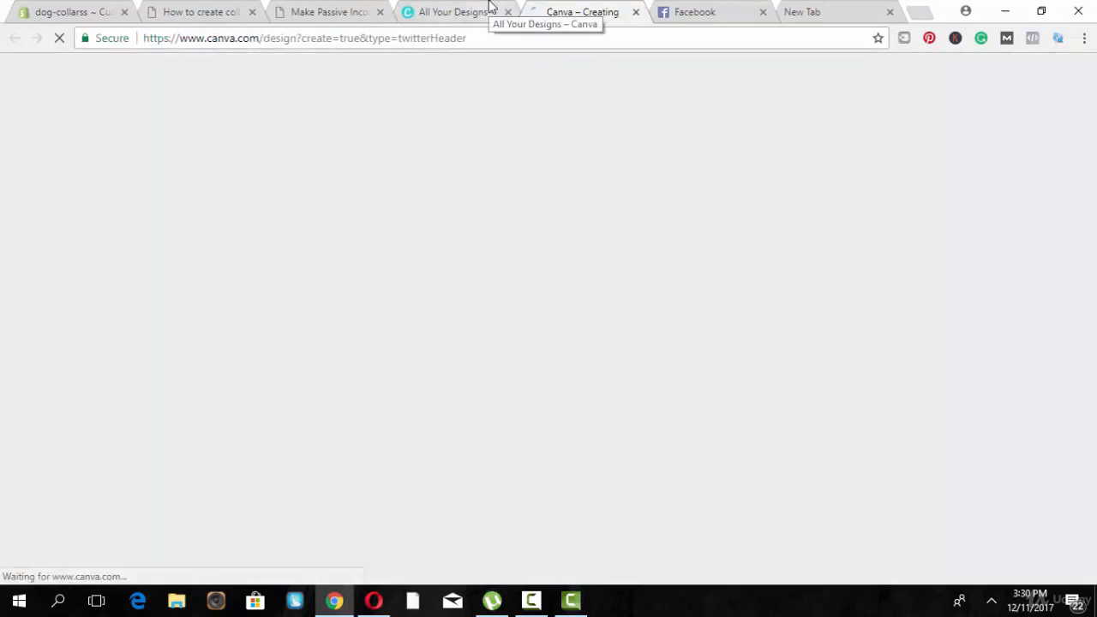
left_click(490, 9)
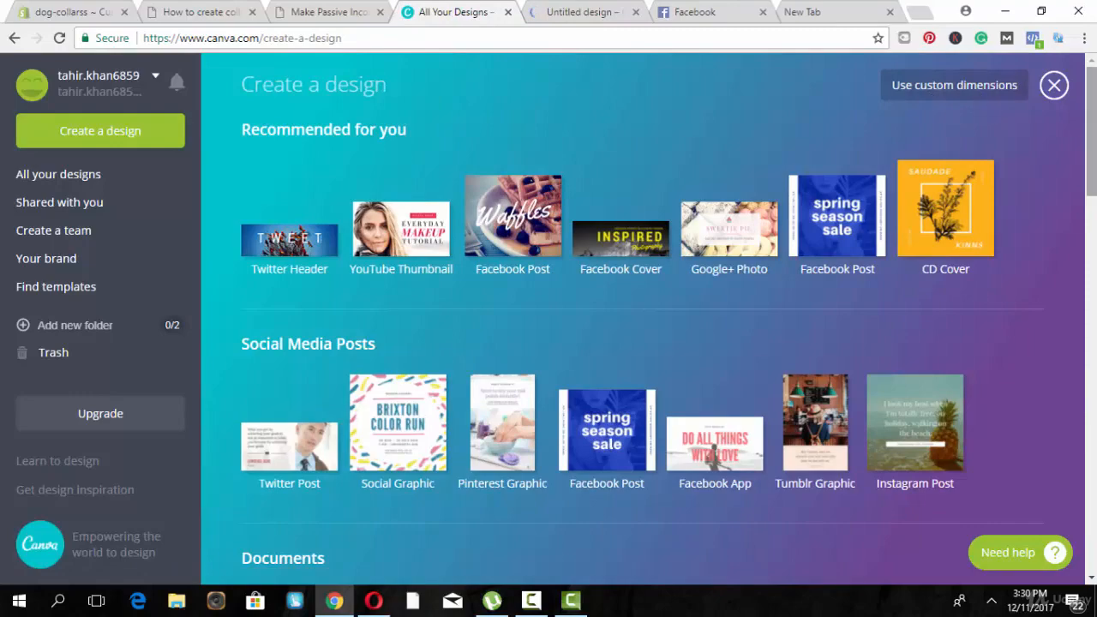
scroll(981, 102, "down", 8)
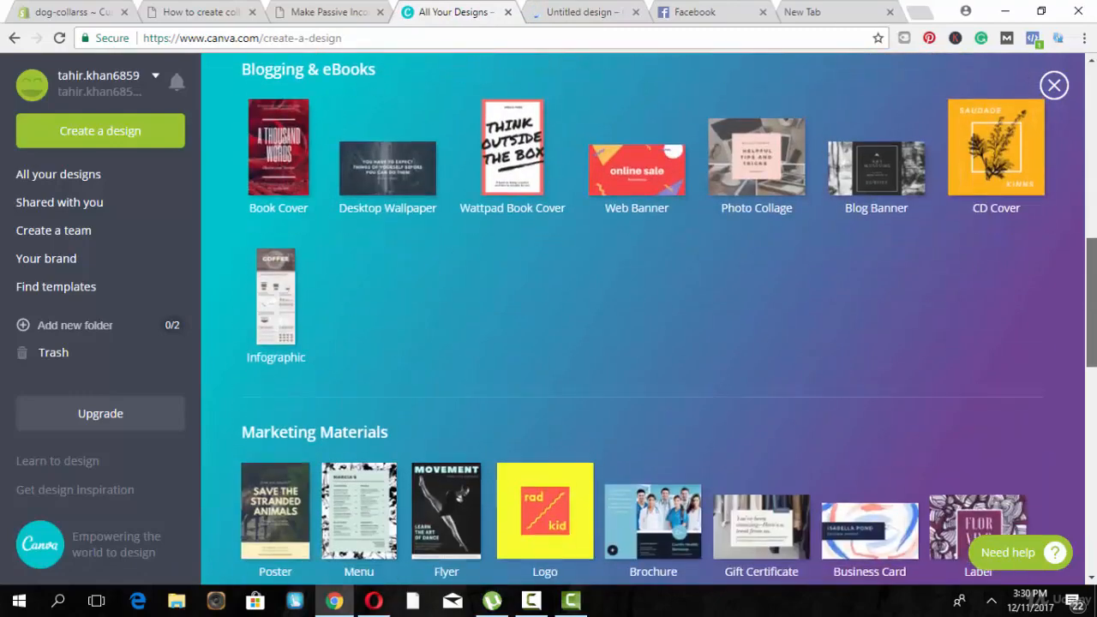
left_click_drag(1093, 279, 1092, 67)
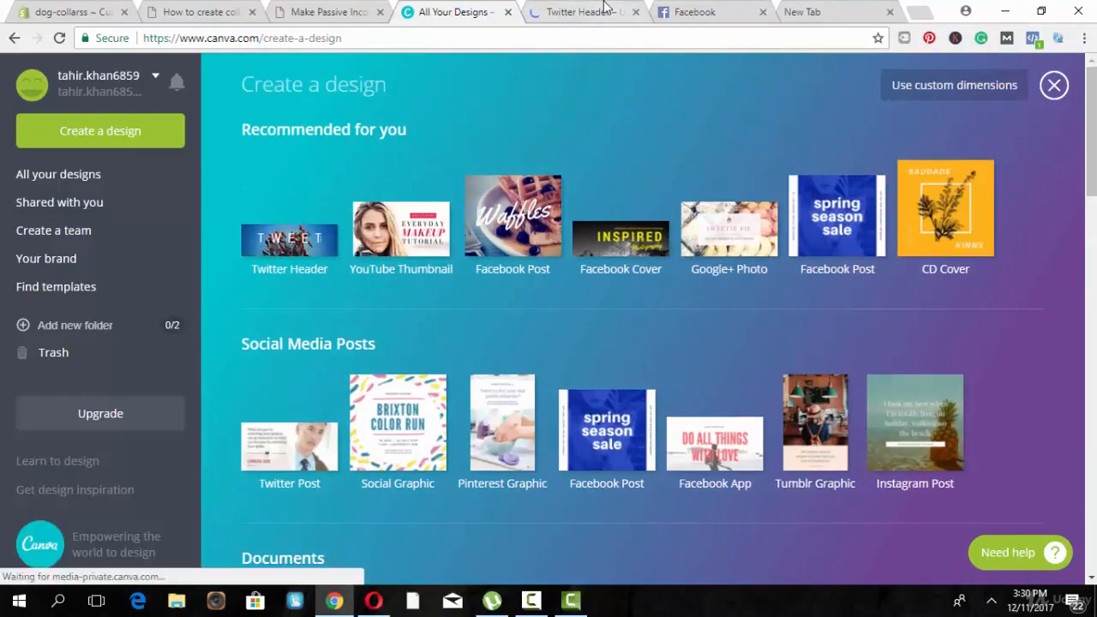
- Apply the free sunglasses quote layout to the Twitter Header design
left_click(583, 12)
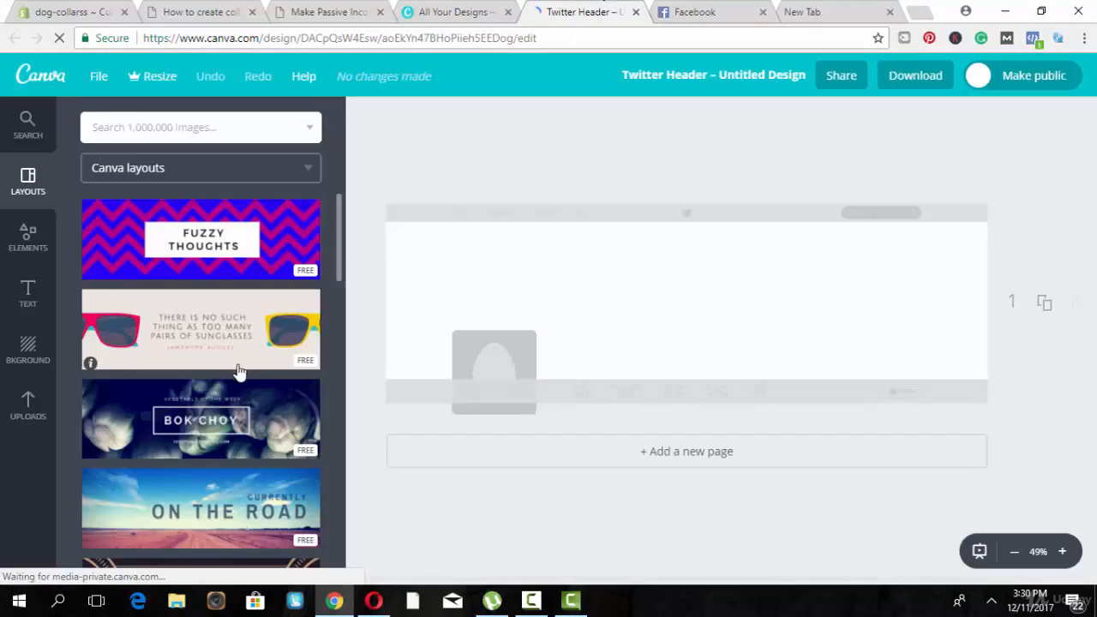
left_click_drag(338, 212, 369, 120)
left_click(208, 338)
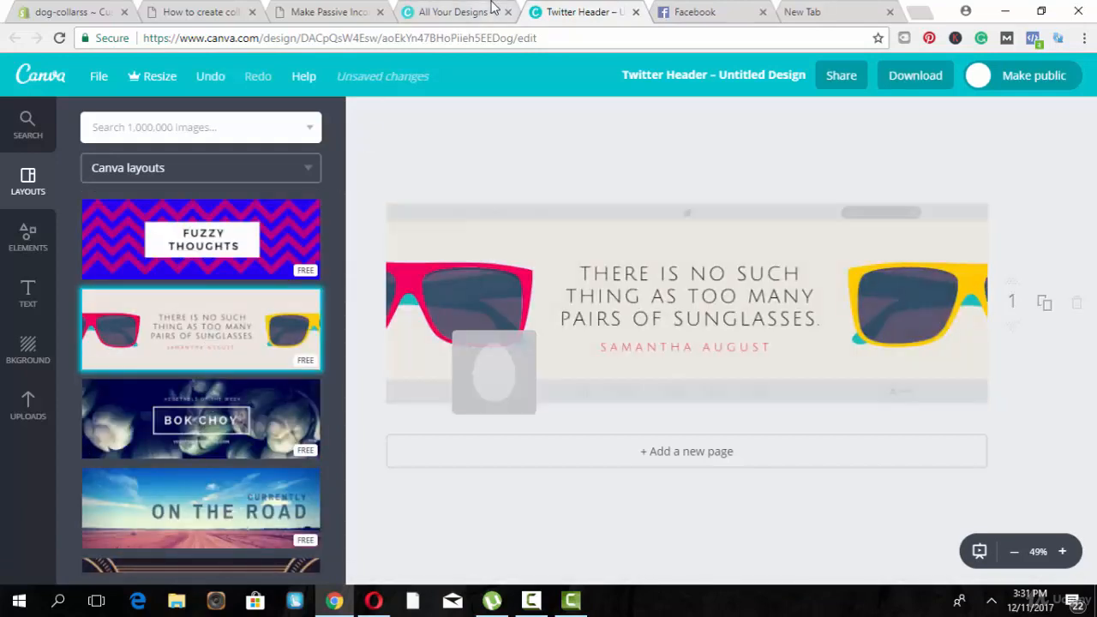
- Switch to the Shopify theme preview and view the Dog Homes collection
left_click(114, 8)
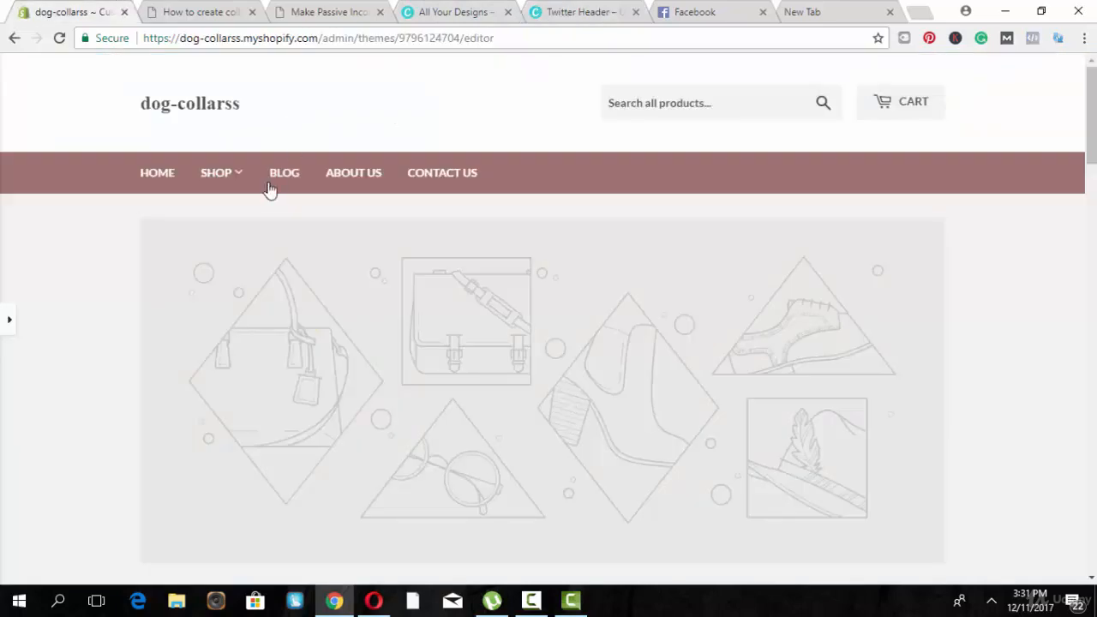
mouse_move(228, 188)
left_click(235, 224)
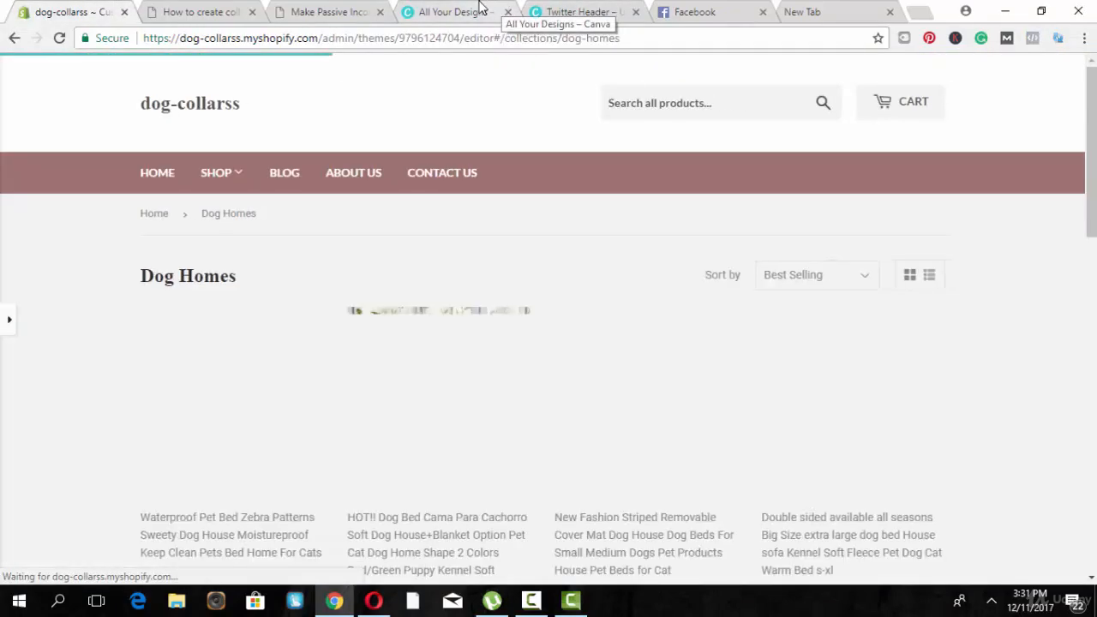
- Return to the Twitter Header design in Canva and delete the pink and yellow sunglasses from the banner
left_click(481, 7)
left_click(597, 7)
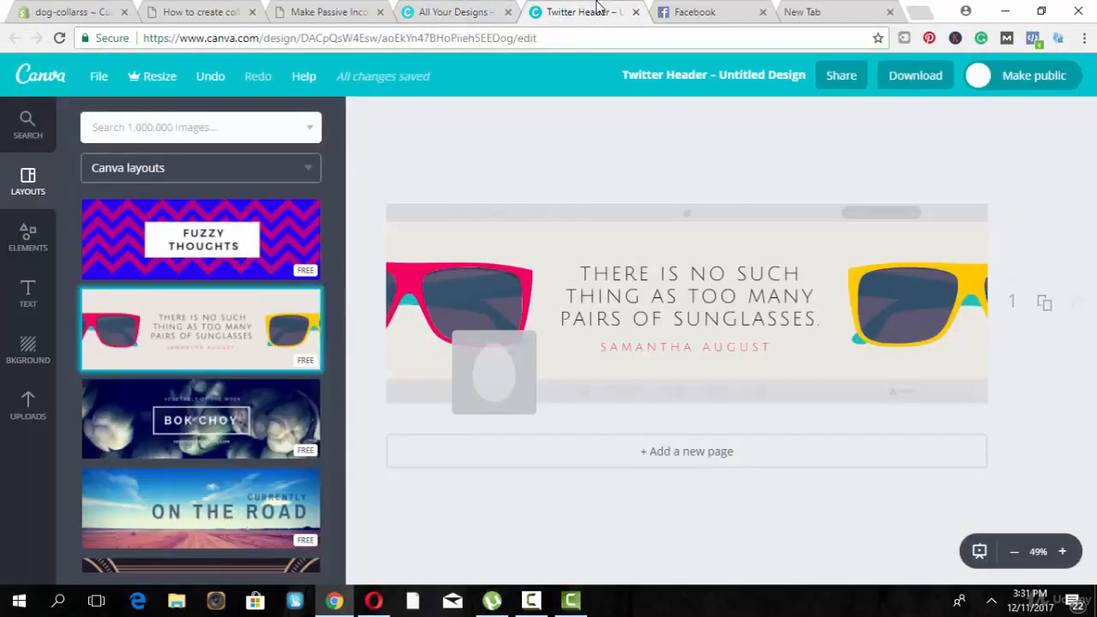
left_click(456, 275)
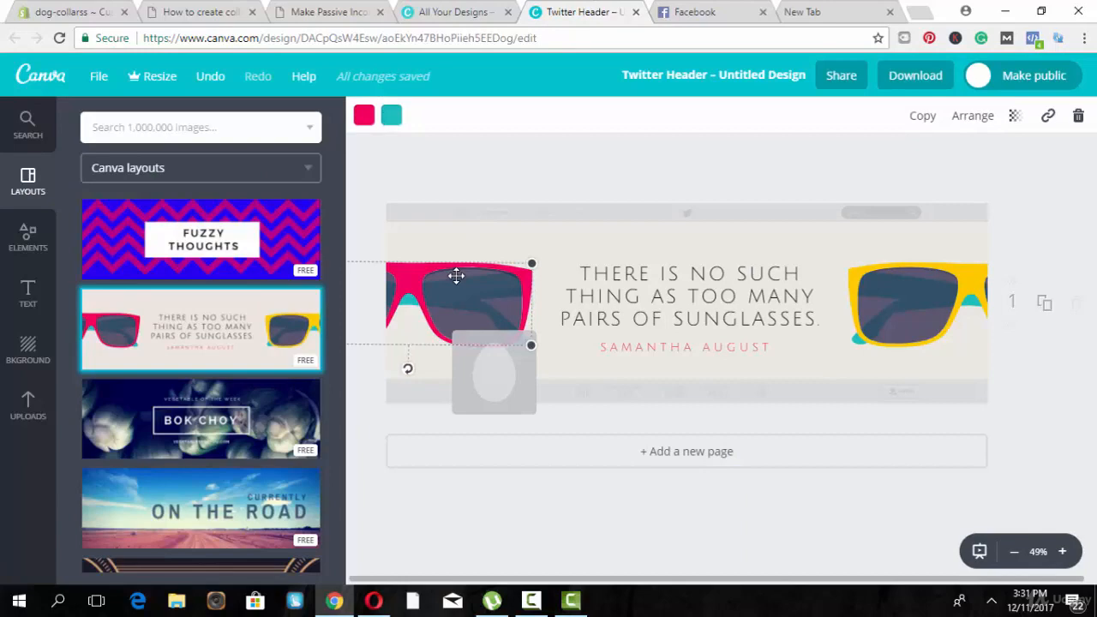
key("Delete")
left_click(921, 279)
key("Delete")
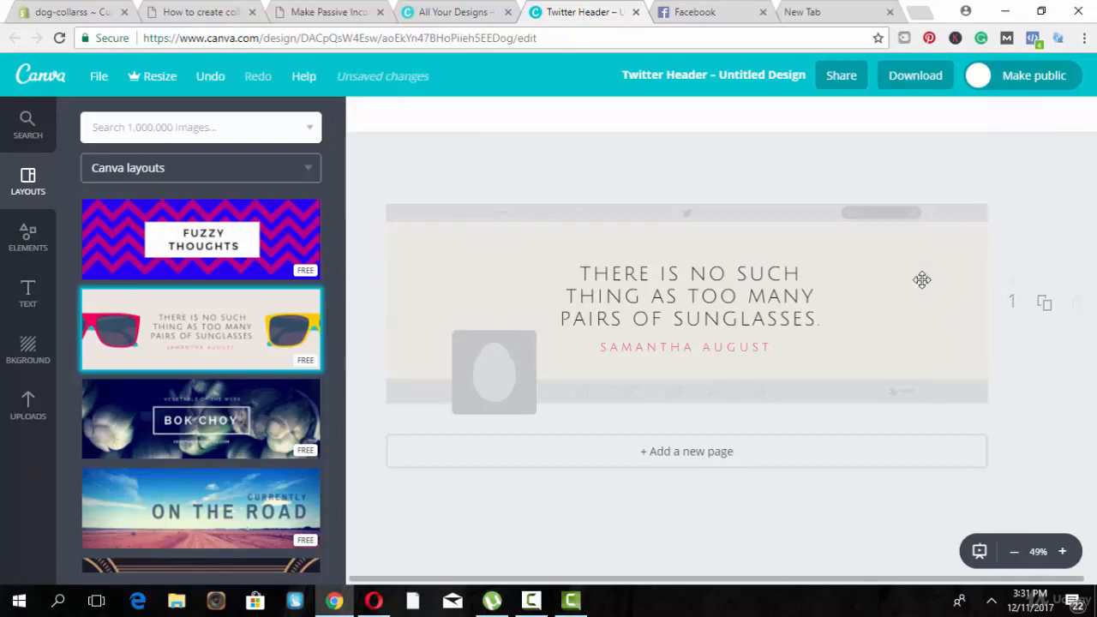
- Find the husky puppy picture among the uploaded images and place it on the left side of the banner
left_click(13, 415)
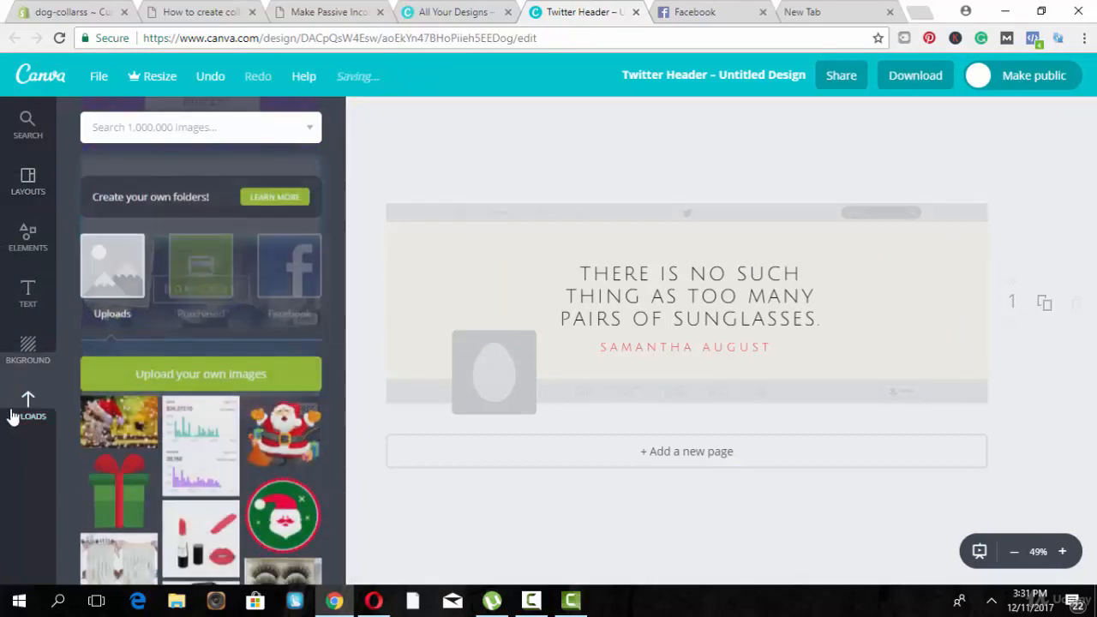
scroll(341, 222, "down", 2)
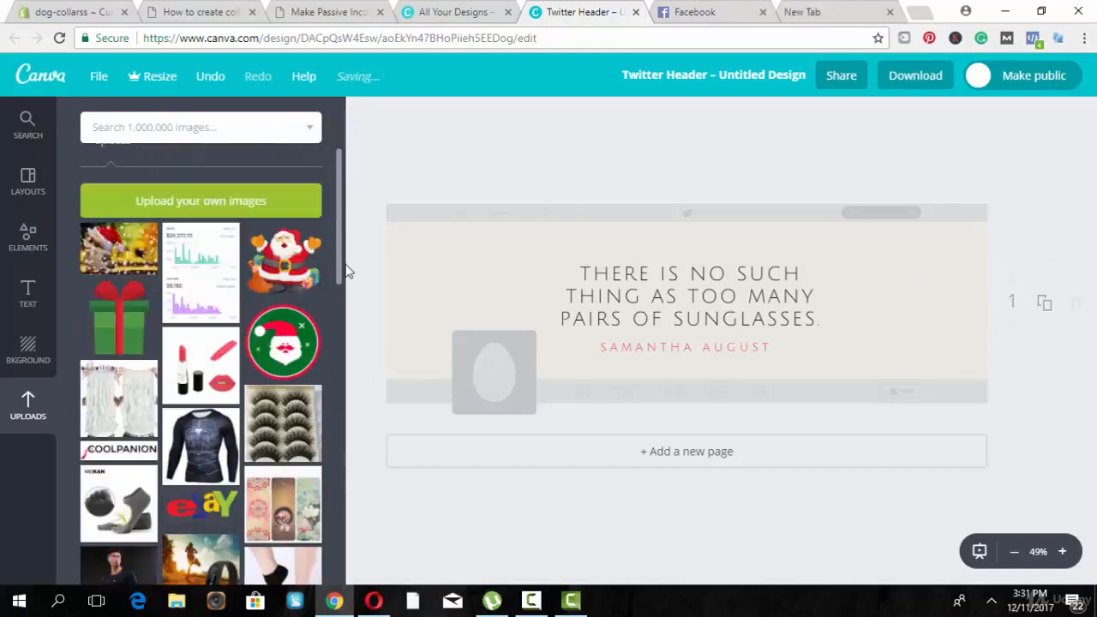
scroll(346, 280, "down", 2)
left_click_drag(345, 289, 332, 353)
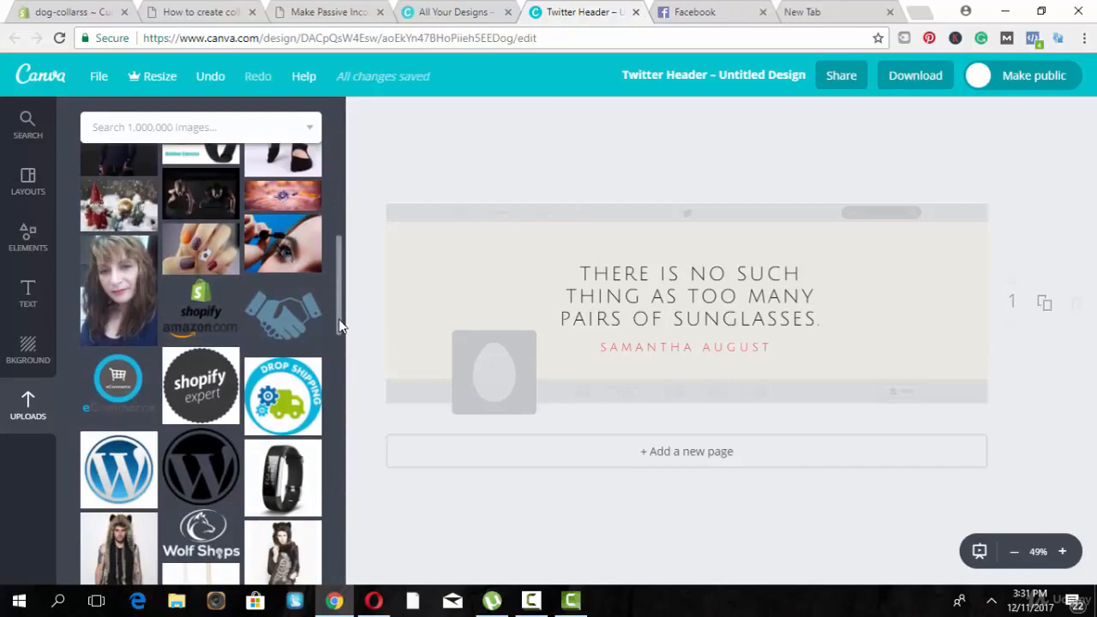
left_click_drag(341, 323, 340, 465)
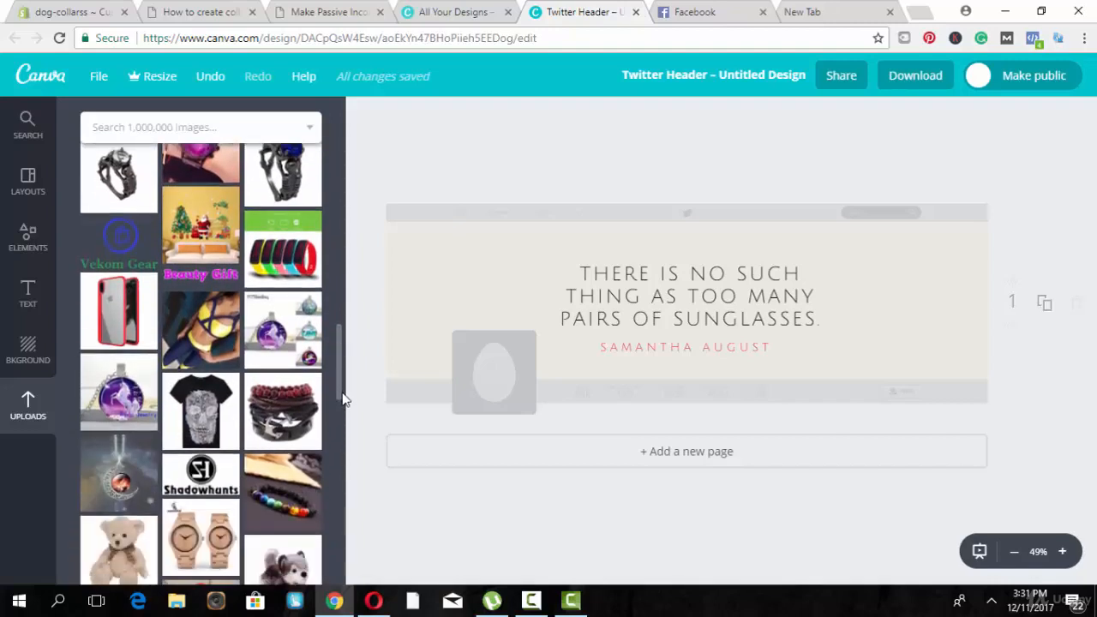
left_click_drag(340, 373, 341, 403)
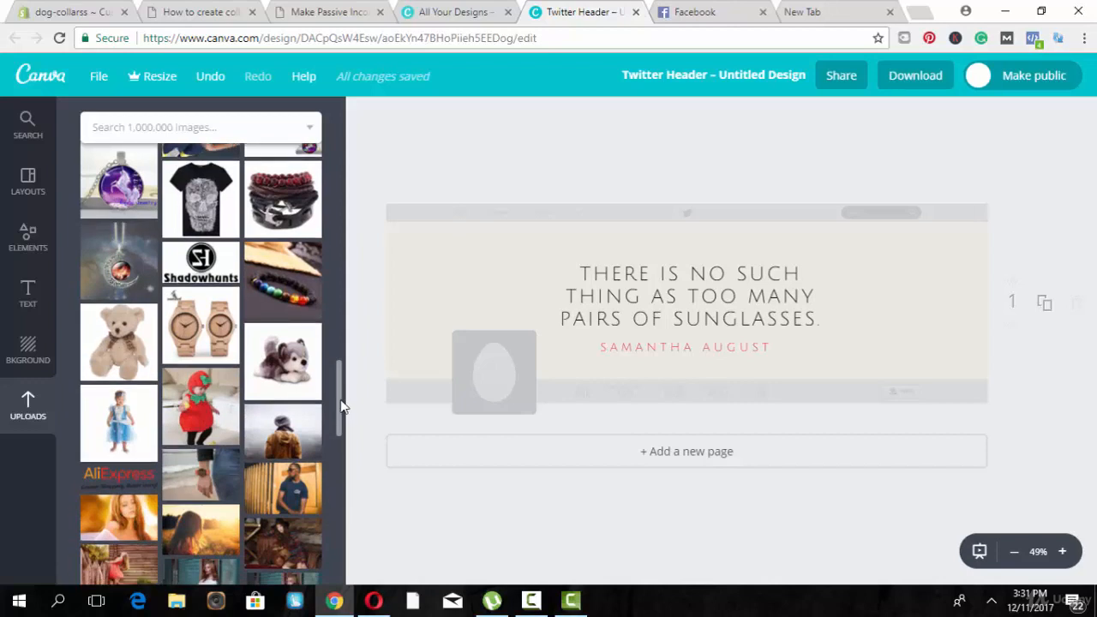
left_click_drag(283, 360, 473, 253)
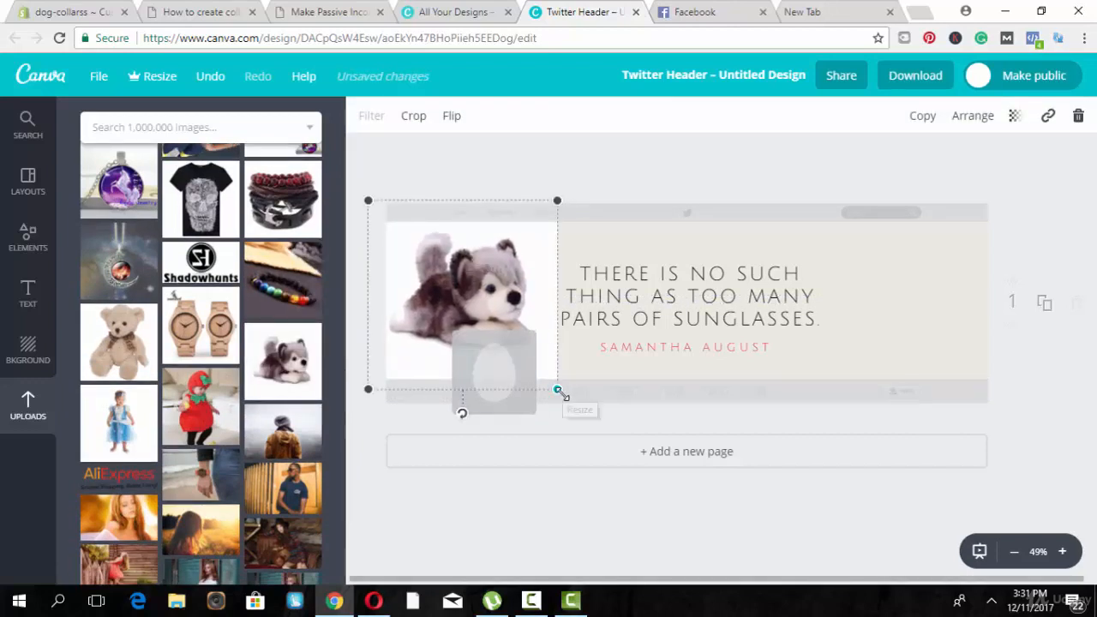
- Enlarge the puppy picture slightly and shift it a little to the left so it fills the banner's left end
left_click_drag(558, 390, 569, 399)
mouse_move(495, 314)
left_mouse_down()
mouse_move(475, 315)
mouse_move(485, 315)
left_mouse_up()
left_click(365, 305)
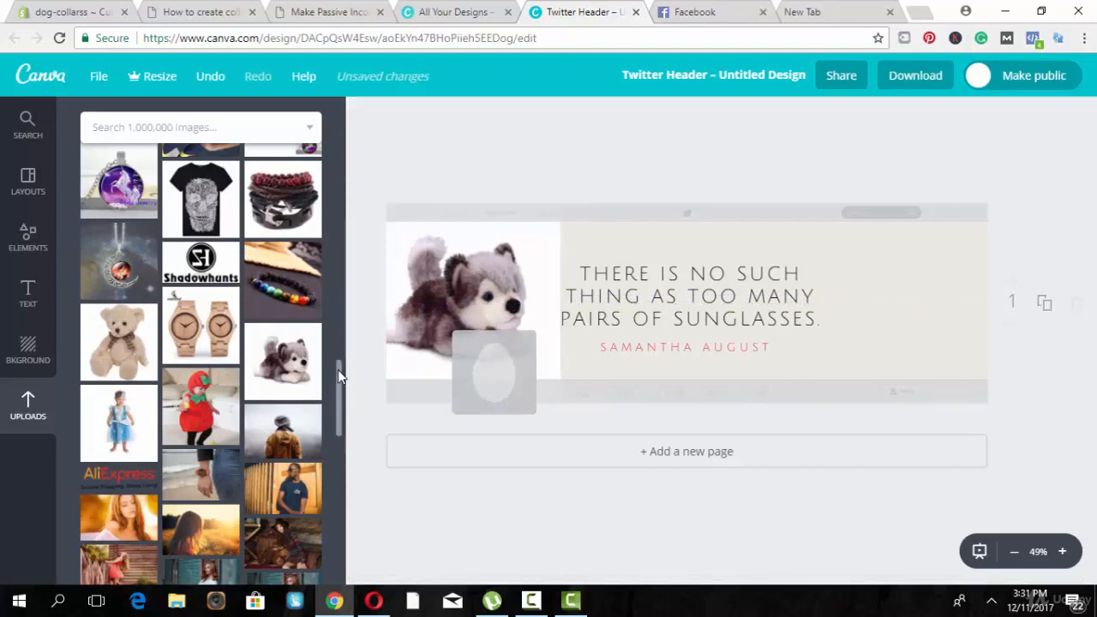
- Find the beagle and leashes picture among the uploaded images and place it at the right end of the banner
left_click_drag(338, 369, 341, 469)
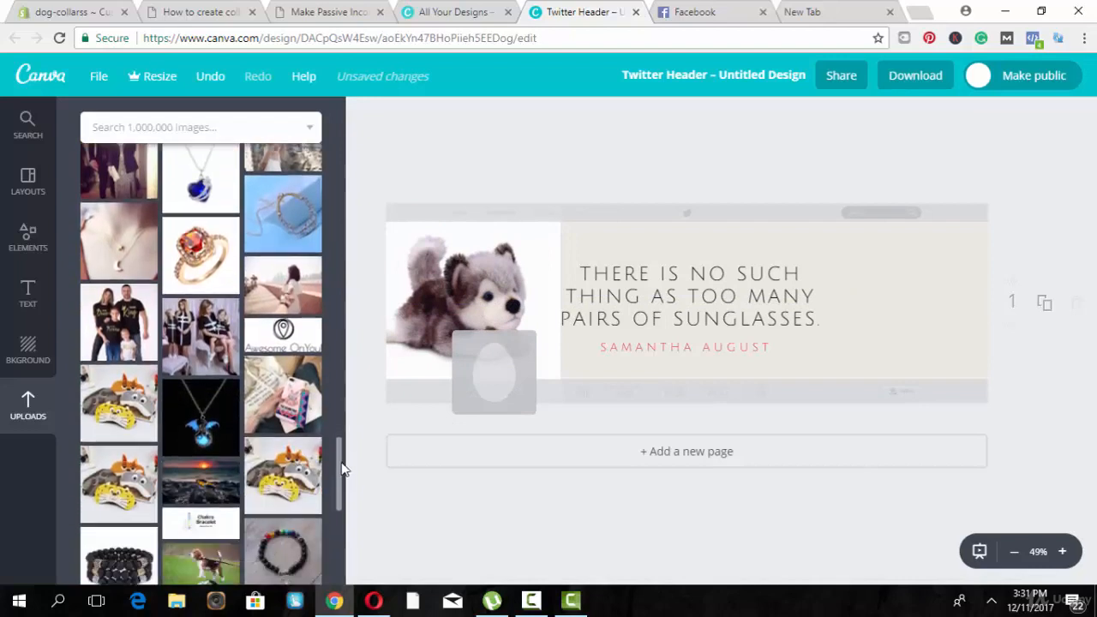
left_click_drag(196, 499, 848, 285)
- Replace the sunglasses quote with "DOGS COLLARS" and move the text slightly lower between the two pictures
left_click(683, 289)
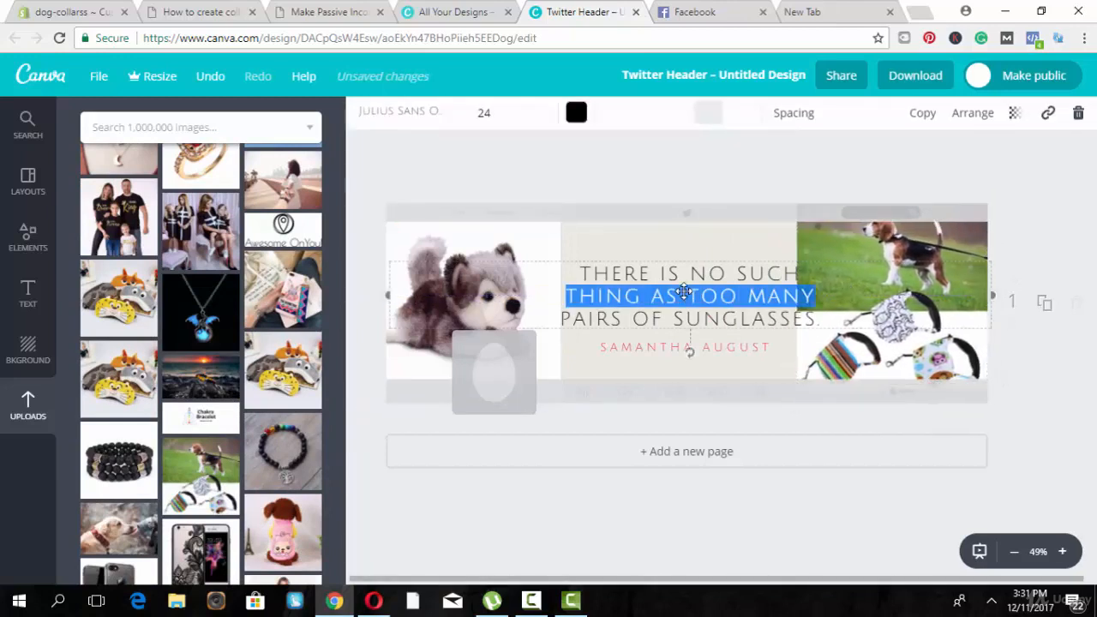
double_click(685, 294)
key("ctrl+a")
key("BackSpace")
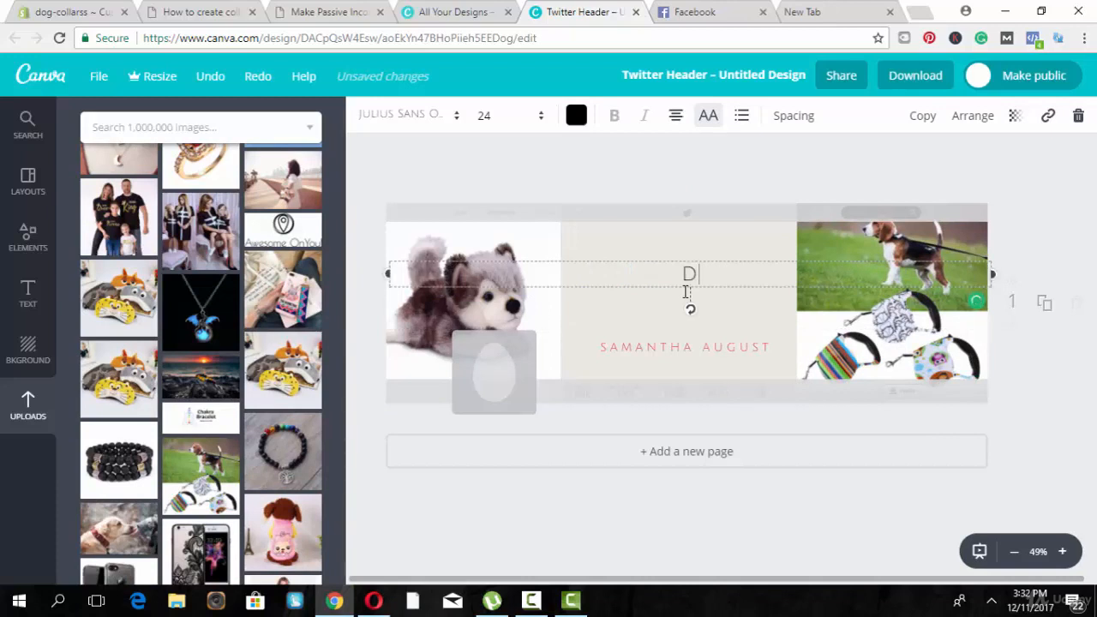
type("DOGS COLLARS")
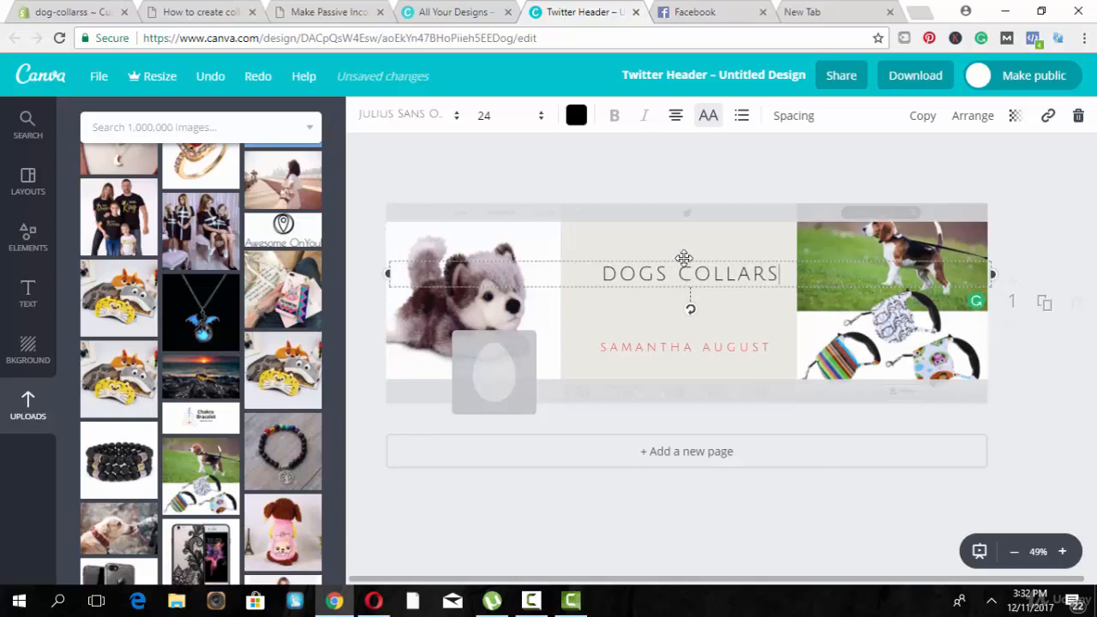
left_click_drag(682, 257, 671, 285)
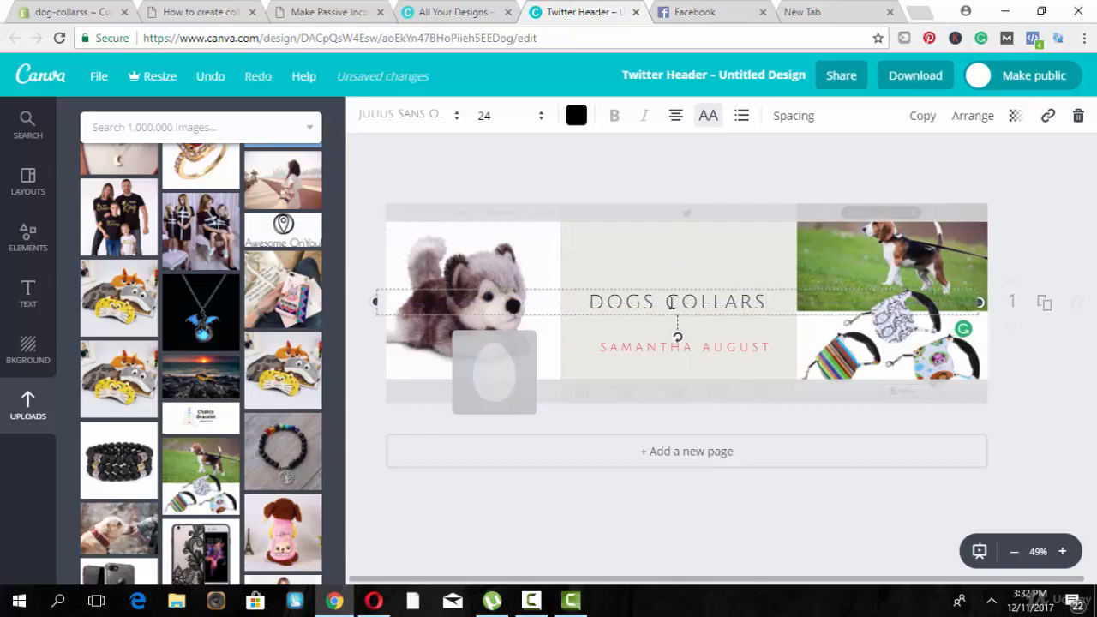
- Set the "DOGS COLLARS" text to size 28 in the Lilita One font
triple_click(671, 302)
left_click(520, 123)
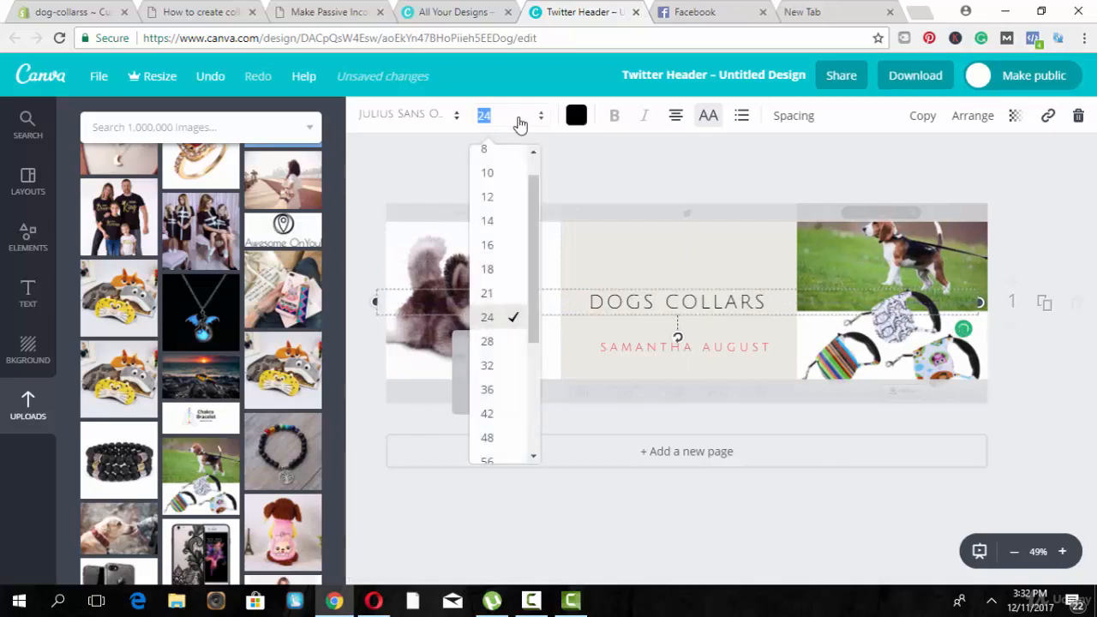
left_click(489, 341)
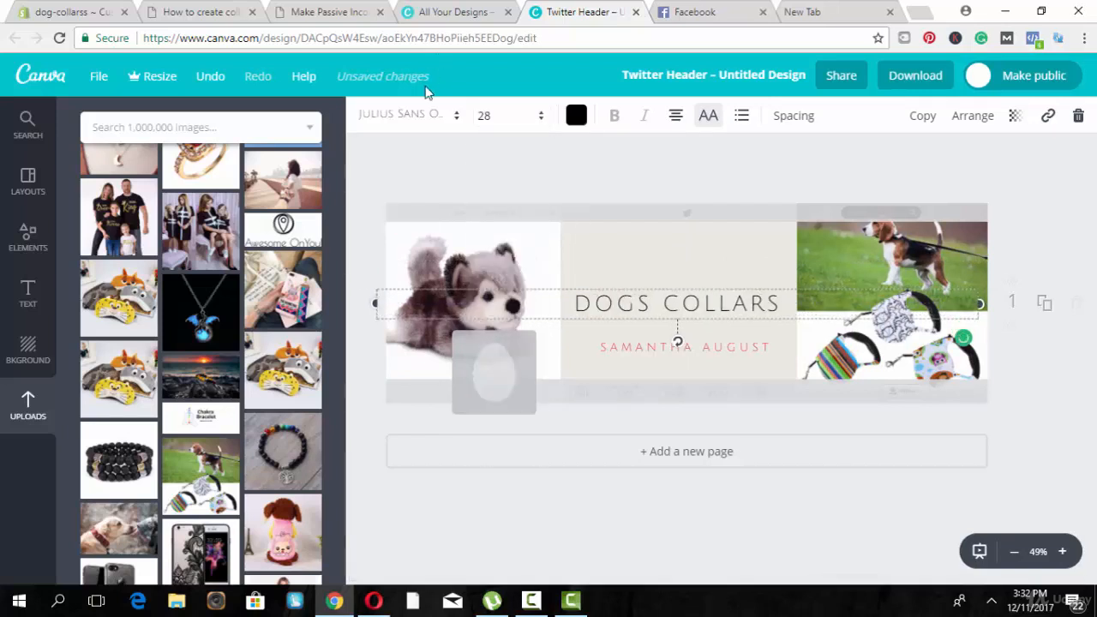
left_click(414, 120)
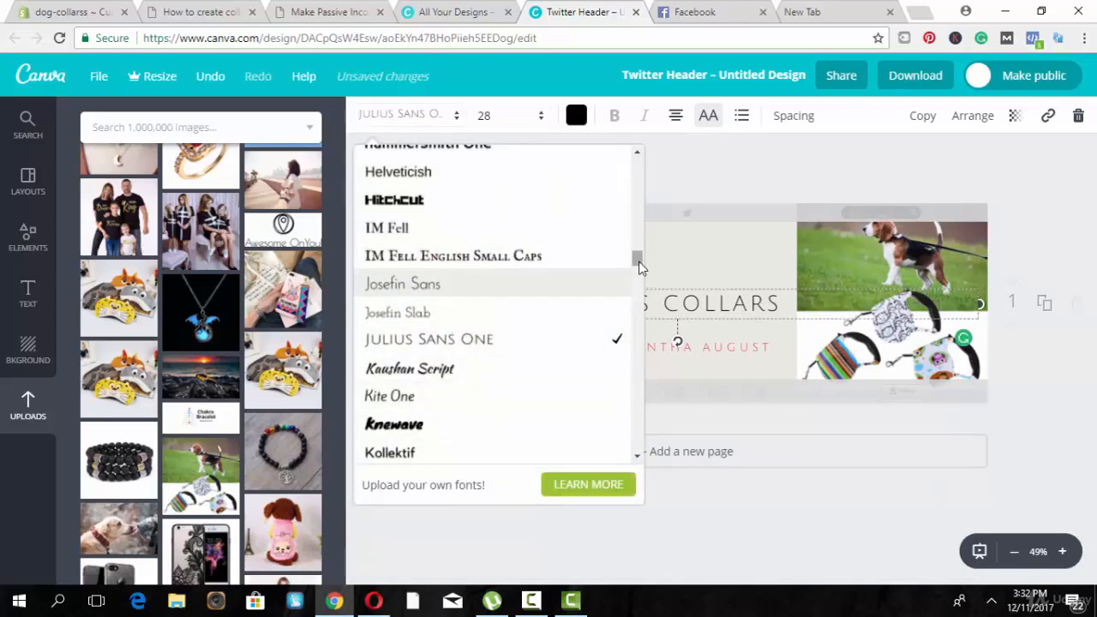
left_click_drag(638, 262, 640, 280)
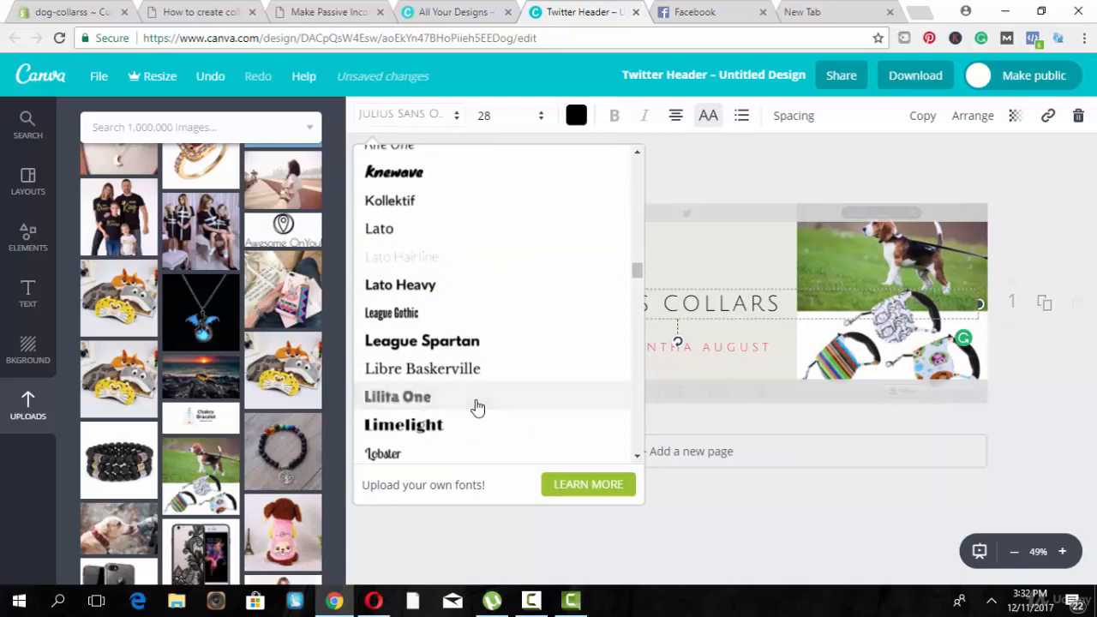
left_click(477, 398)
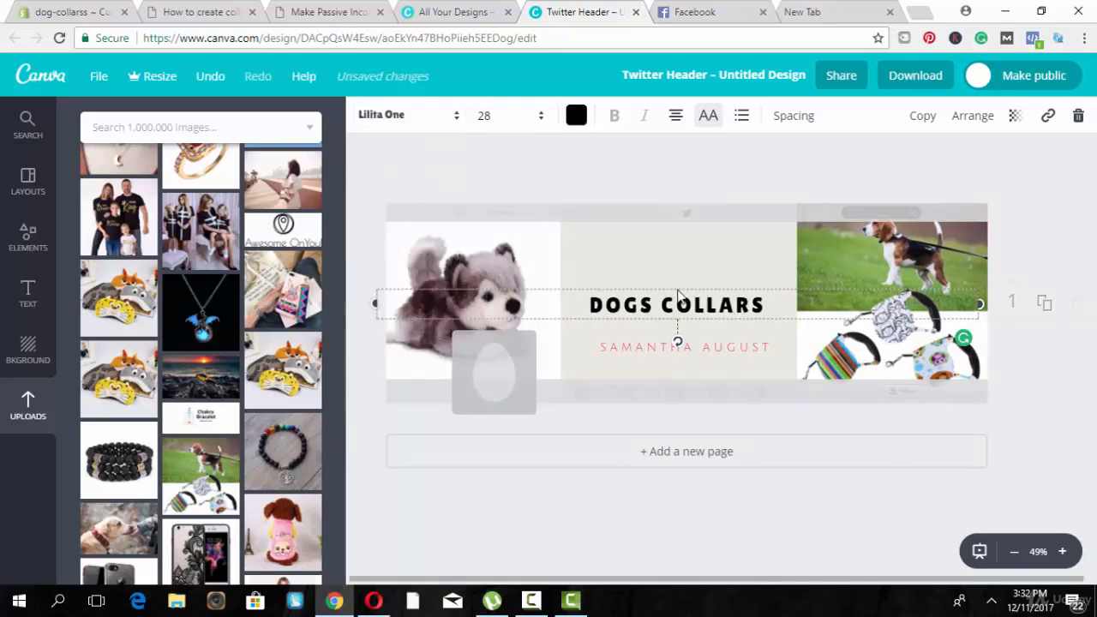
- Remove the pink author line beneath the "DOGS COLLARS" text
left_click_drag(632, 342, 631, 348)
triple_click(640, 356)
key("BackSpace")
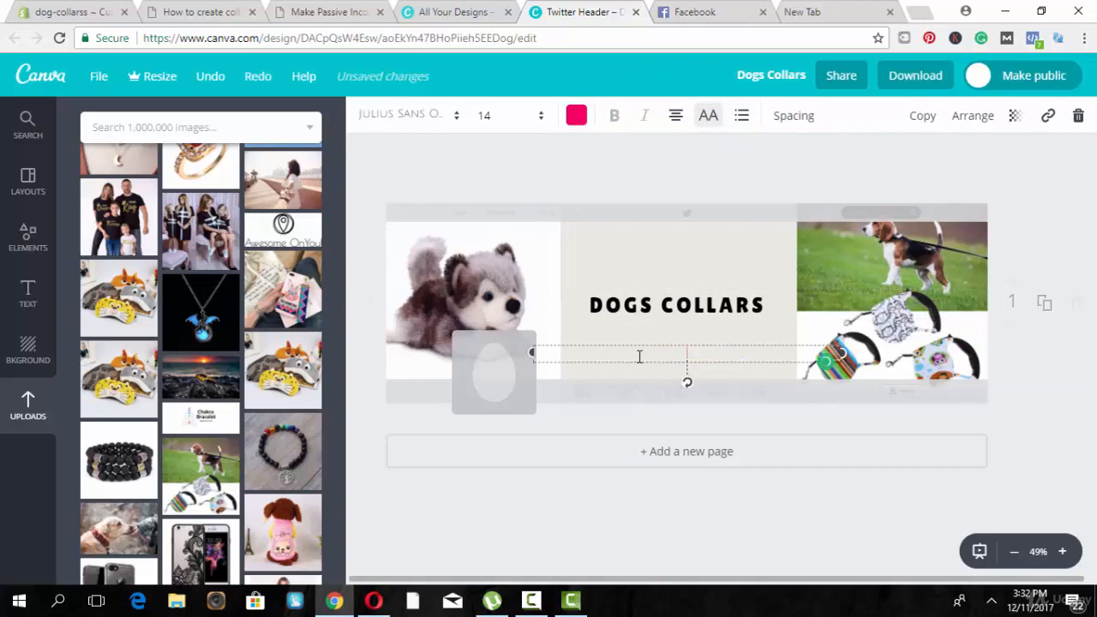
left_click(598, 157)
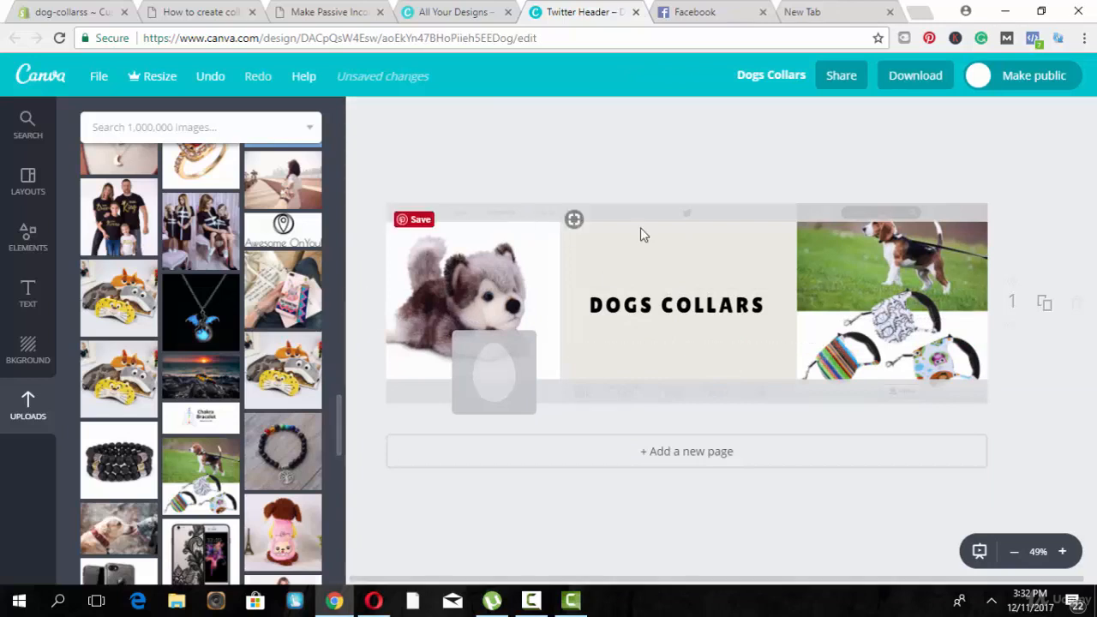
left_click(649, 302)
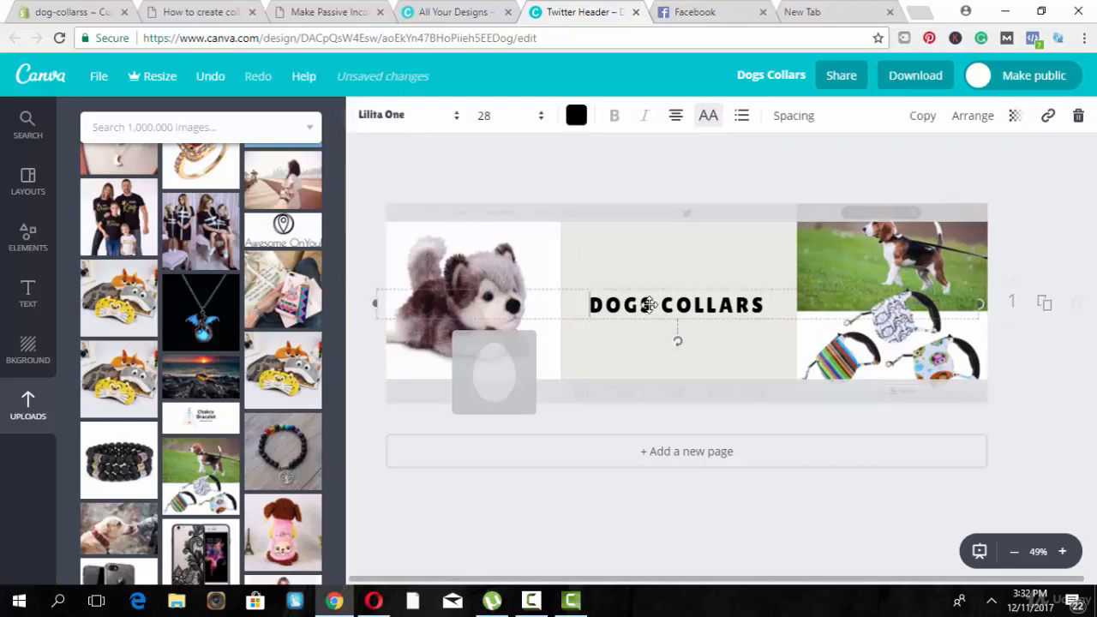
left_click(742, 161)
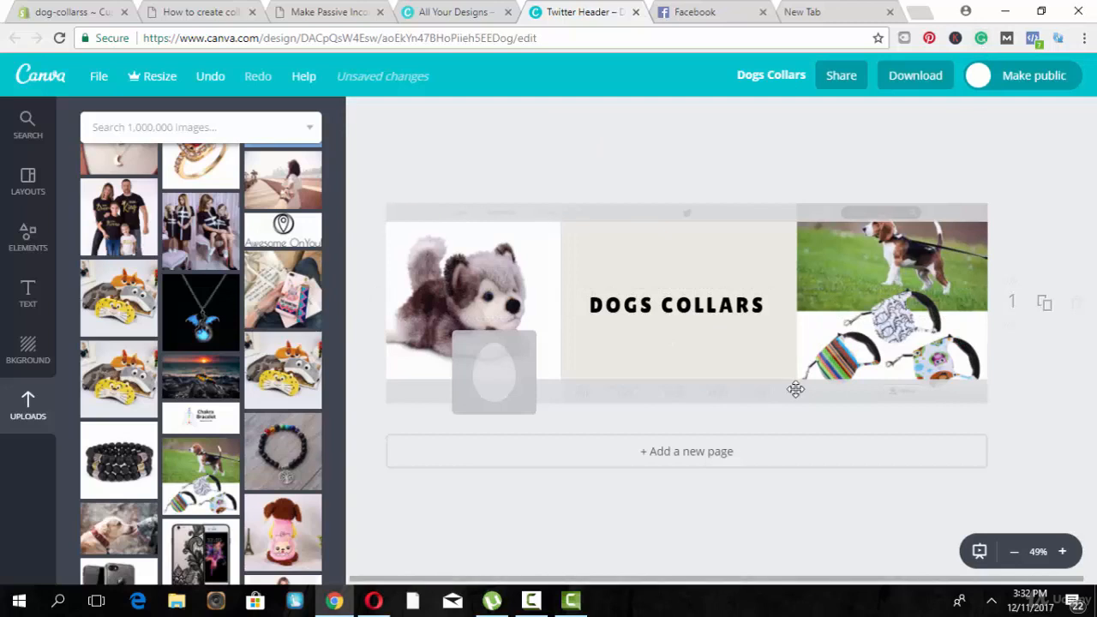
- Add a second page, place the uploaded picture of the dog in a red collar at its left end, and enlarge it to the banner's height
left_click(771, 449)
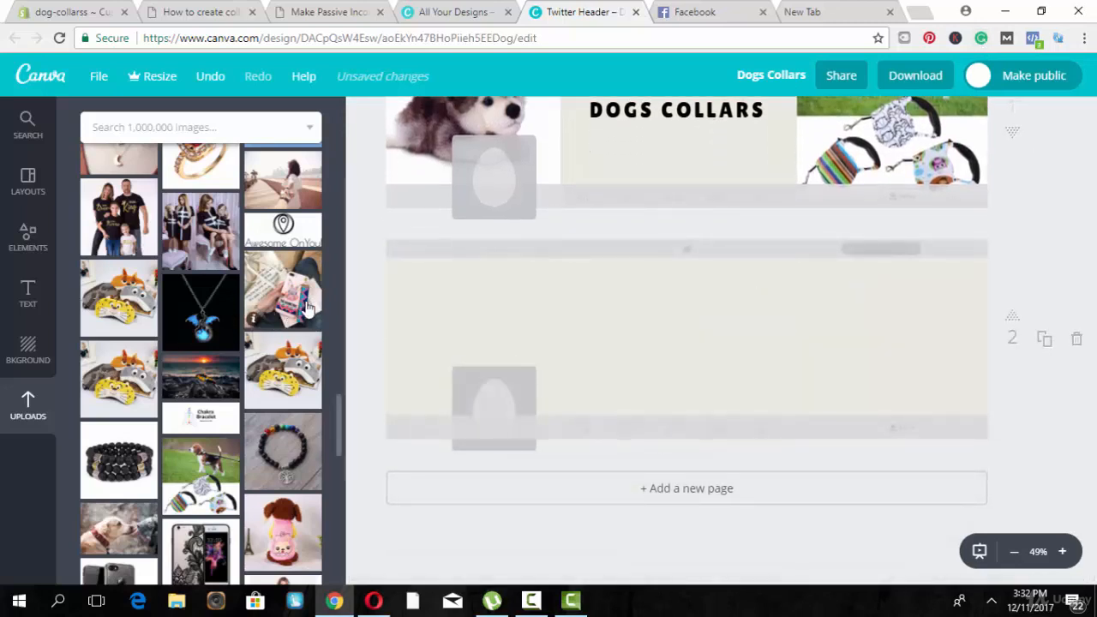
scroll(341, 437, "down", 2)
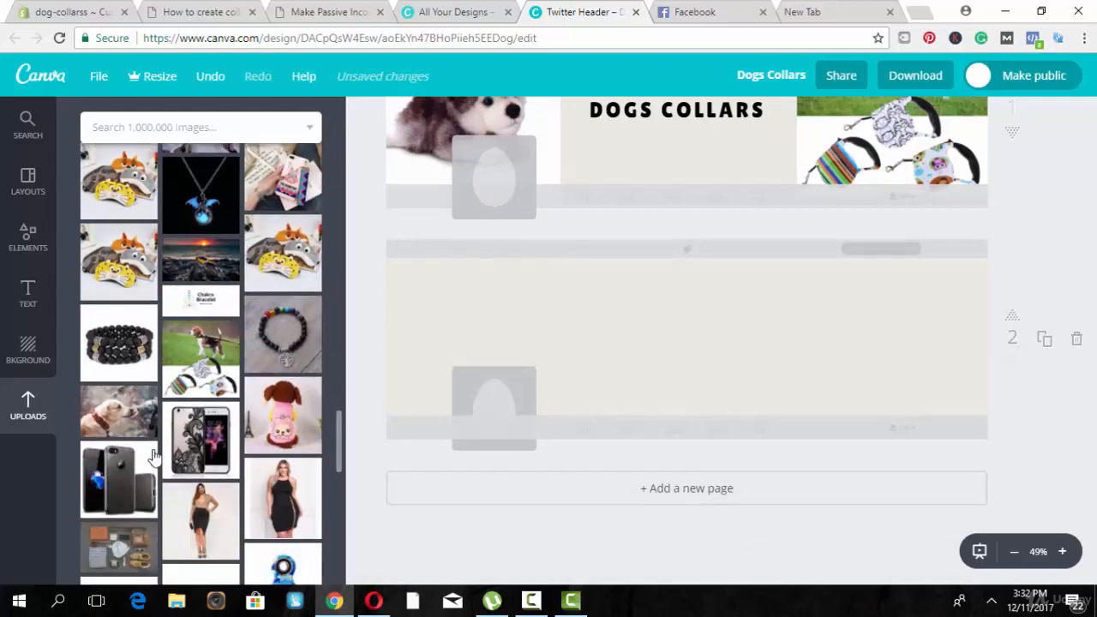
left_click_drag(118, 412, 441, 346)
left_click_drag(665, 422, 739, 452)
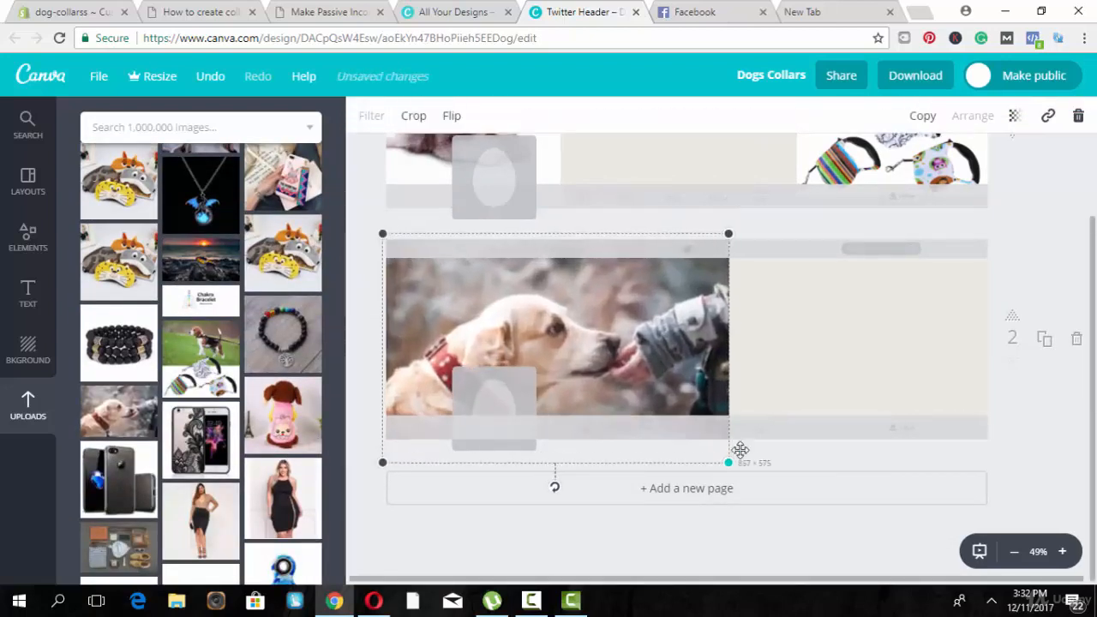
left_click_drag(733, 234, 750, 224)
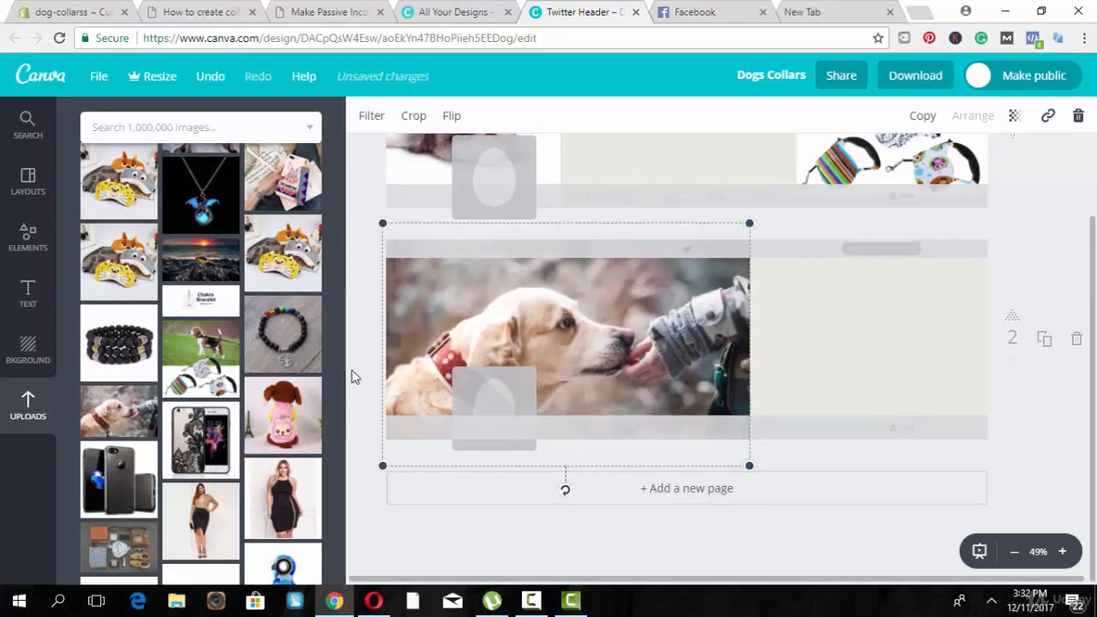
- Add a heading in the empty area beside the dog picture on the second page and clear its placeholder text
left_click(26, 291)
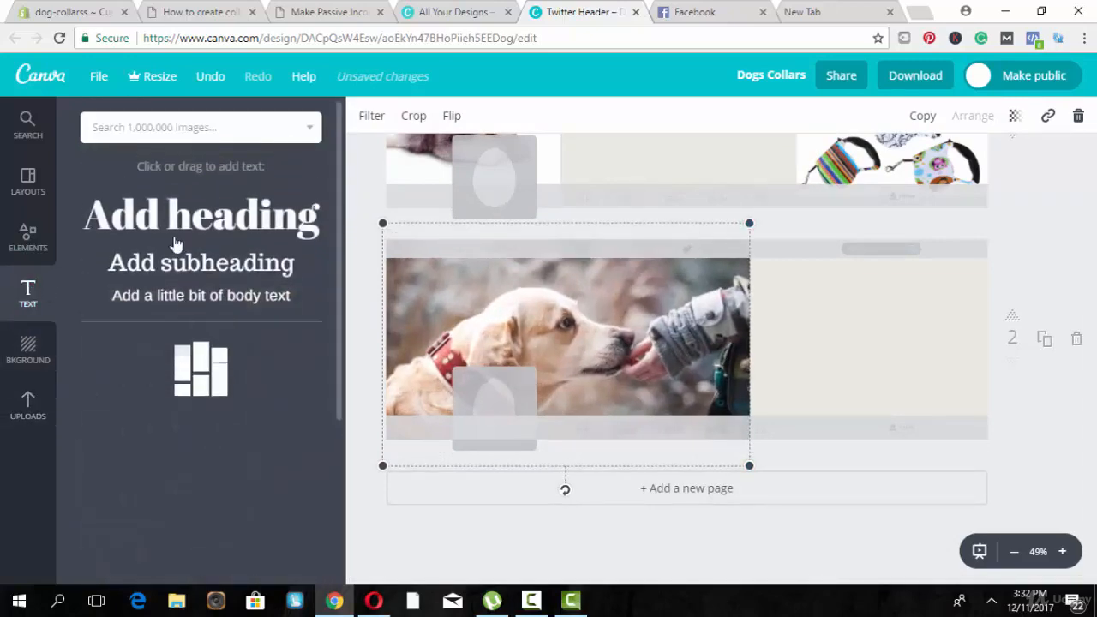
left_click(200, 215)
left_click_drag(553, 233, 856, 335)
double_click(860, 332)
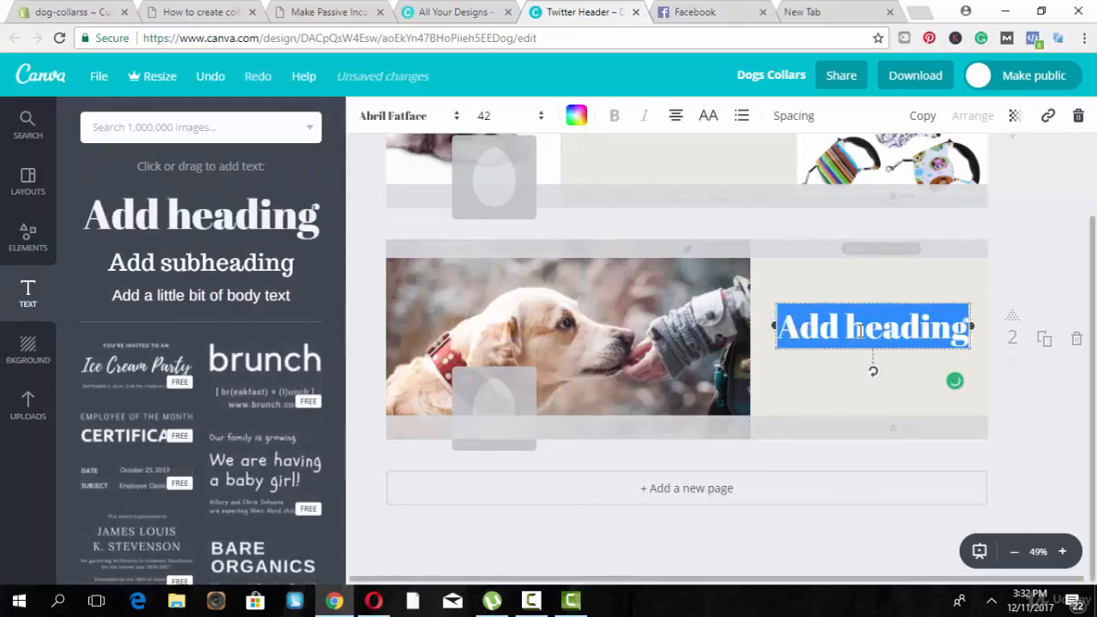
key("BackSpace")
type("In this Tutorial")
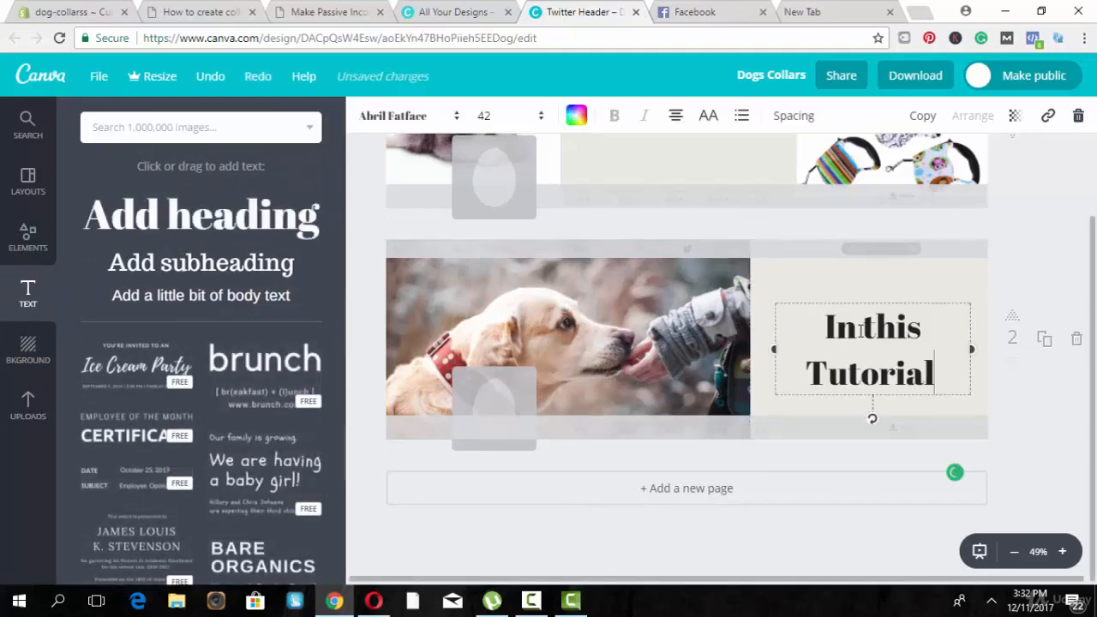
key("ctrl+a")
key("BackSpace")
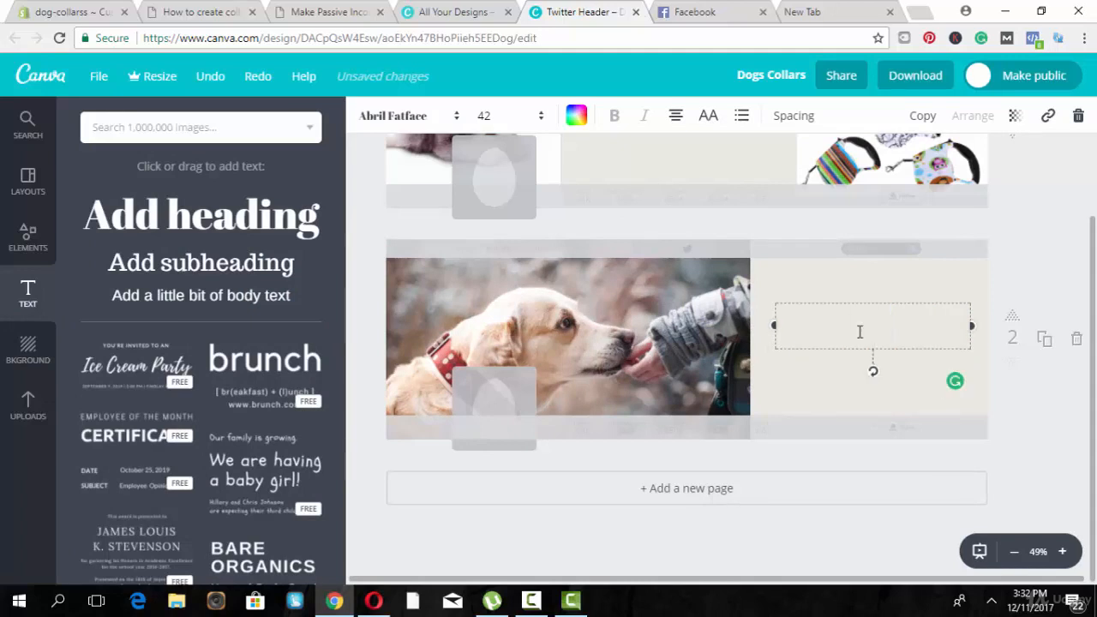
- Enter "Dogs Collars" as the heading text on the second page
type("Dog")
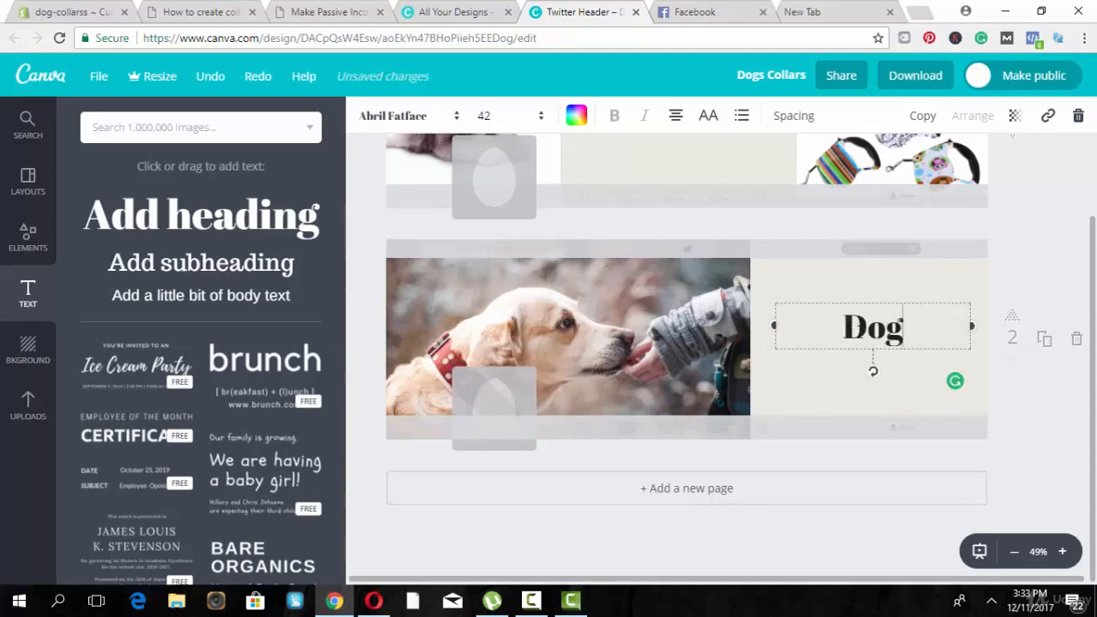
type("s C")
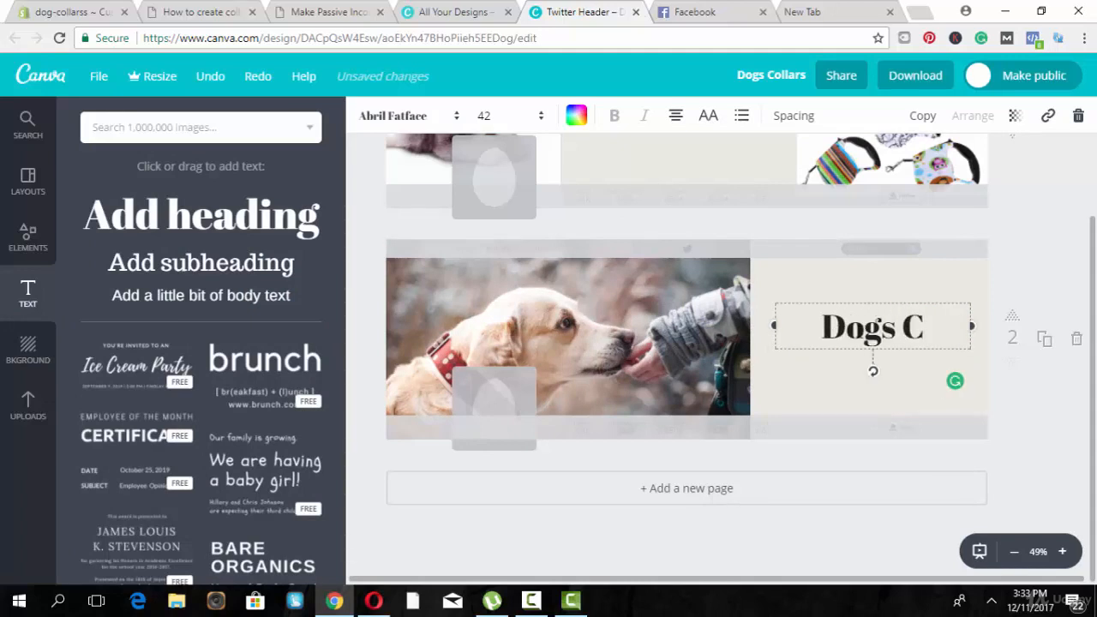
type("ollars")
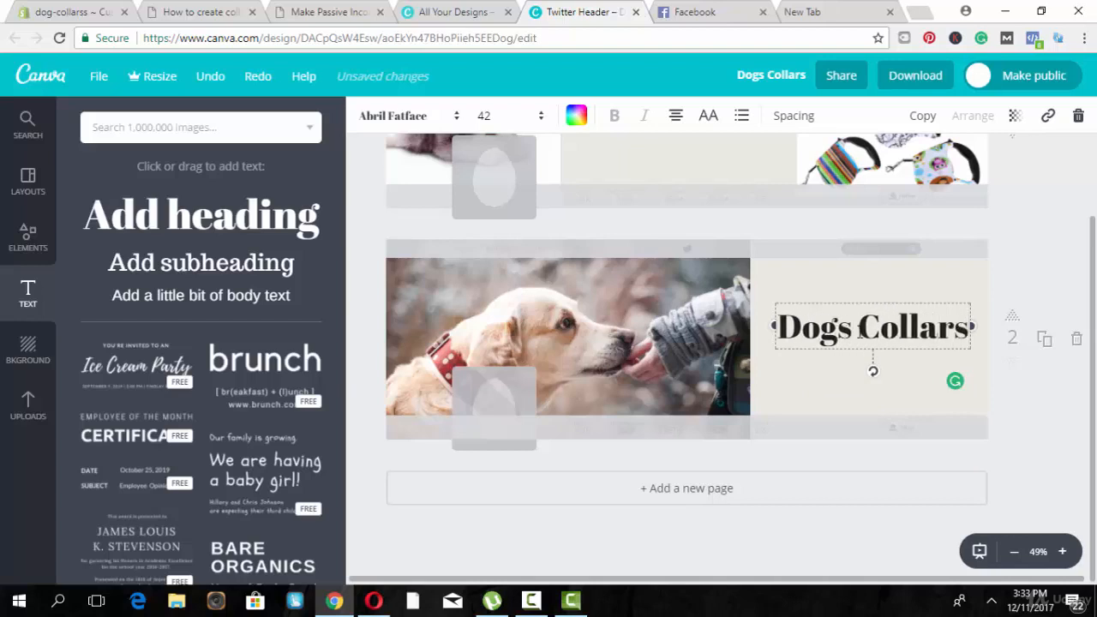
left_click(1063, 238)
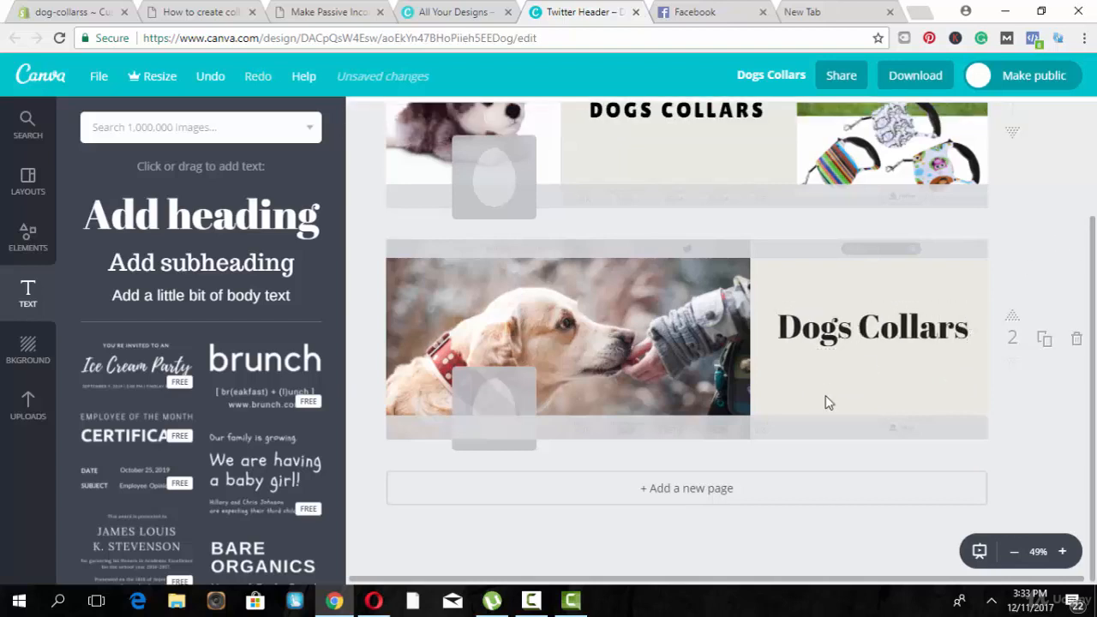
- Colour the whole "Dogs Collars" heading on the second page red from the default palette
triple_click(821, 345)
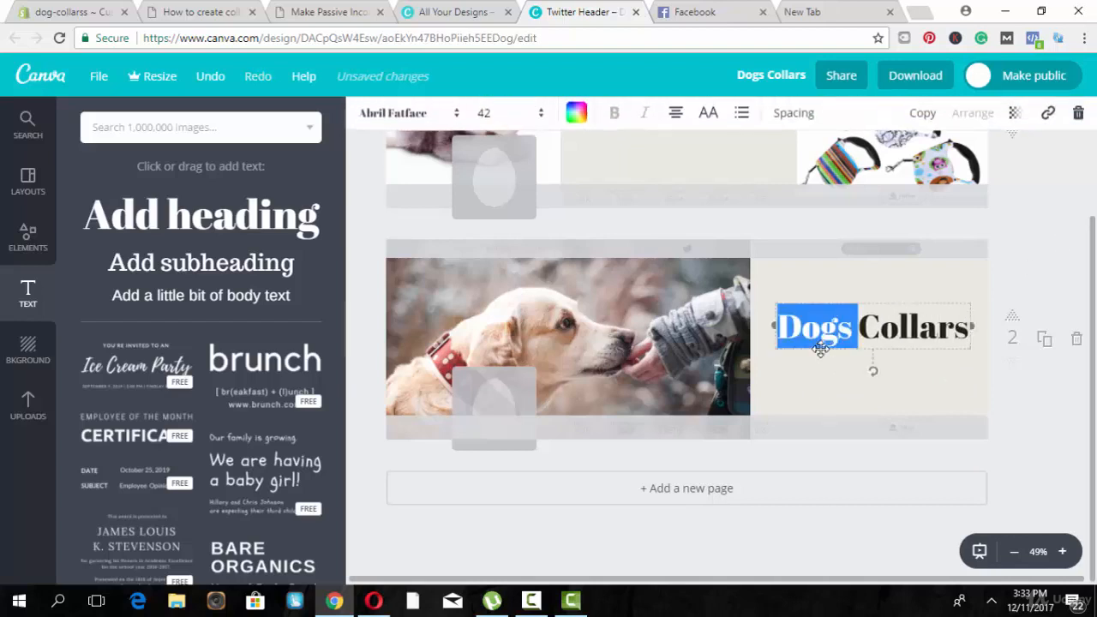
left_click(575, 116)
left_click(593, 259)
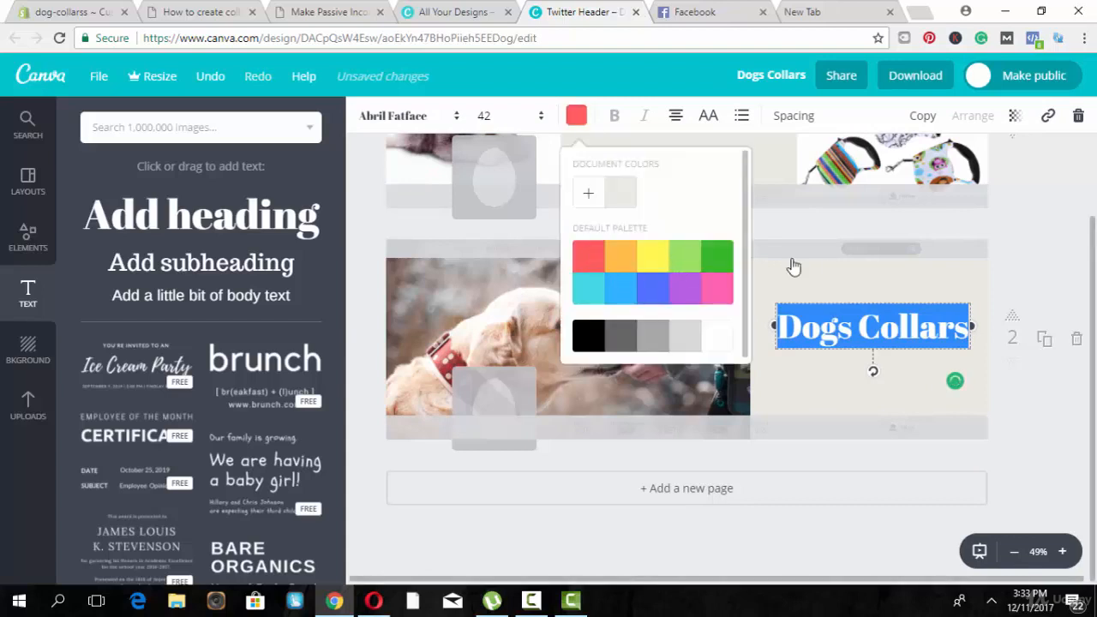
left_click(1059, 315)
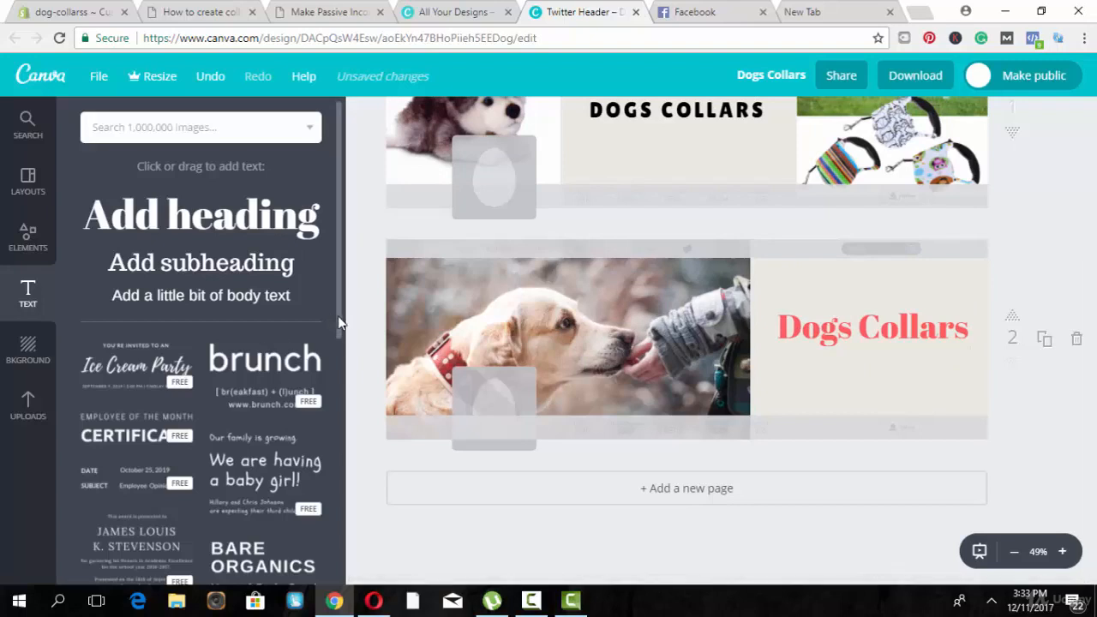
scroll(340, 334, "down", 2)
scroll(341, 349, "down", 3)
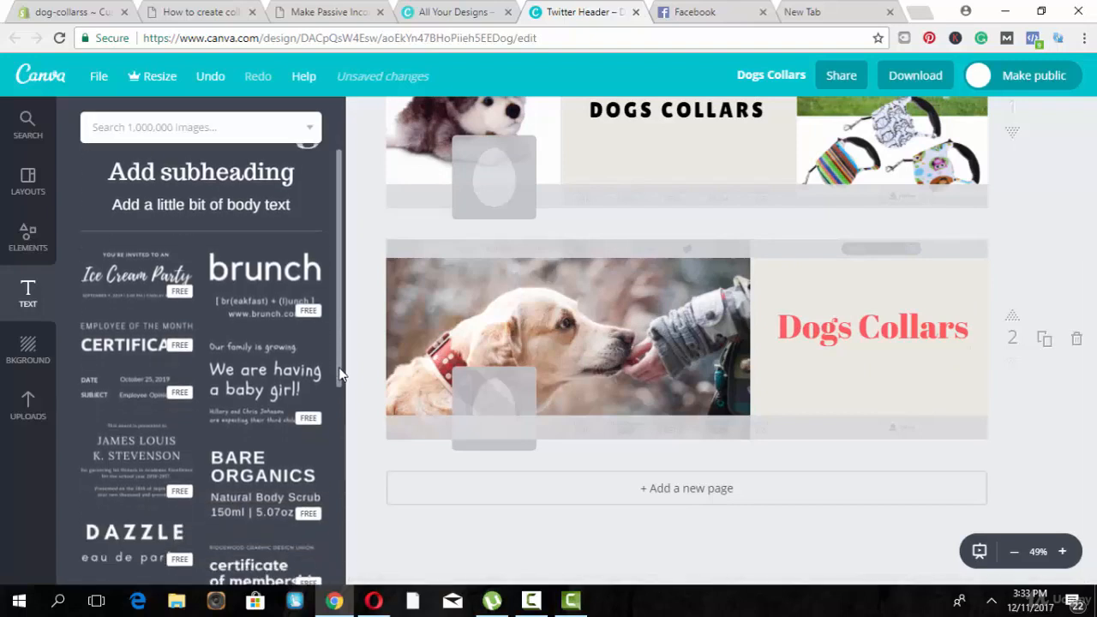
scroll(340, 326, "up", 5)
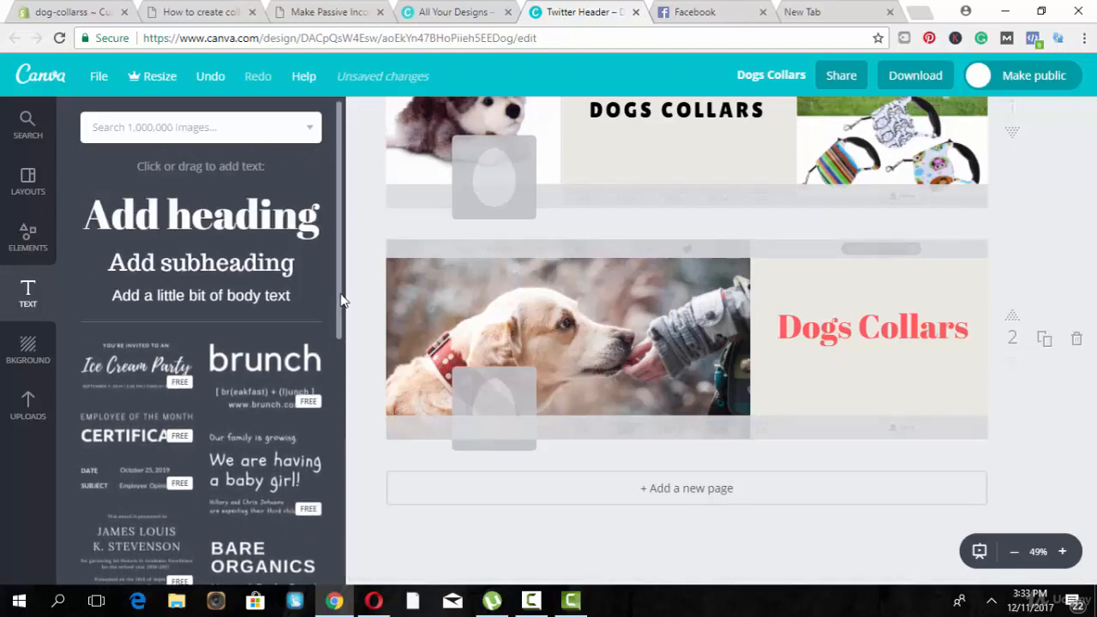
left_click(26, 238)
left_click(125, 222)
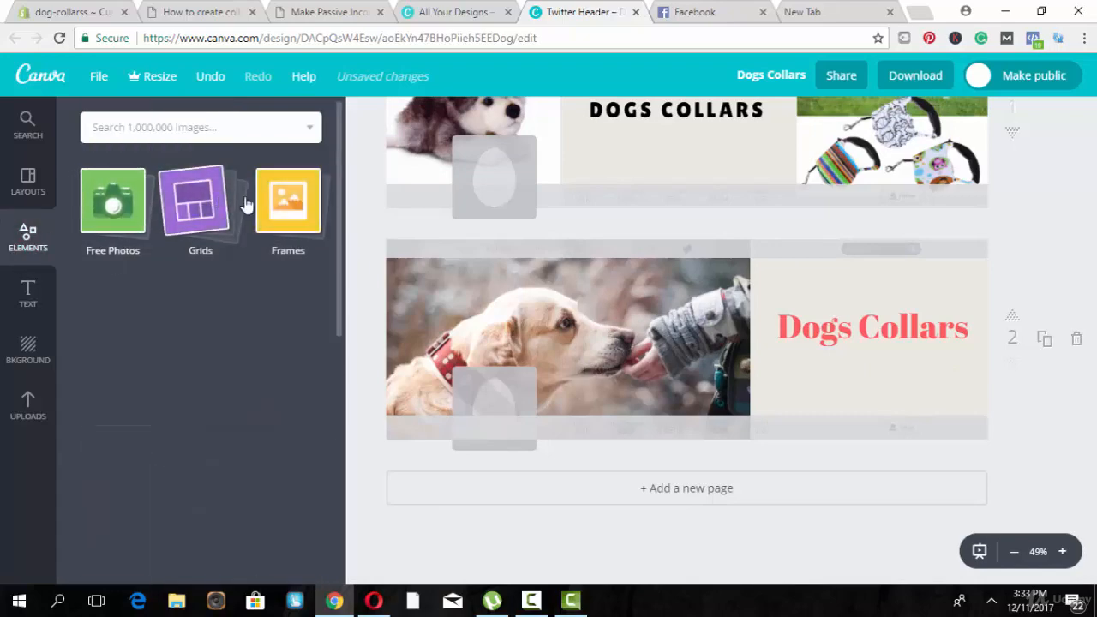
left_click(272, 202)
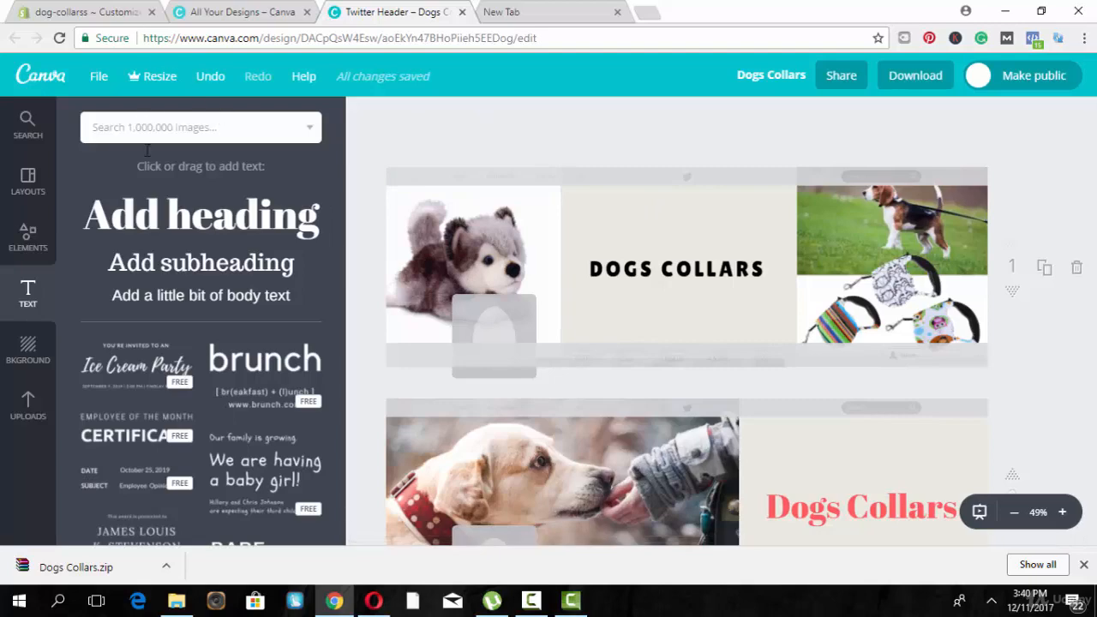
- Switch to the Shopify theme editor and close the image library to return to the Slideshow settings
left_click(114, 7)
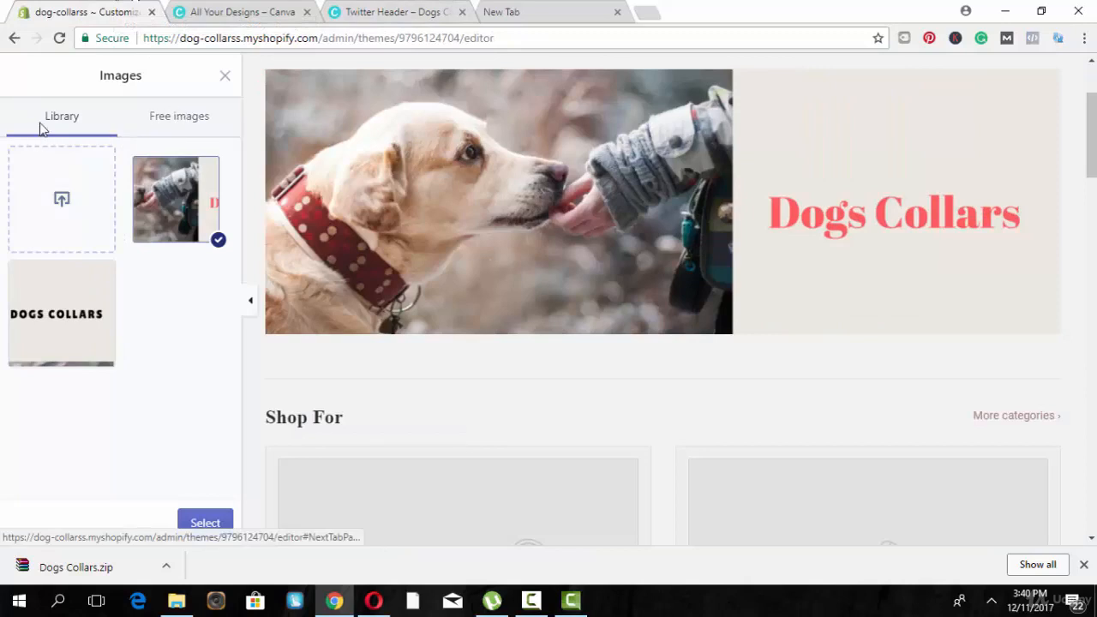
left_click(225, 81)
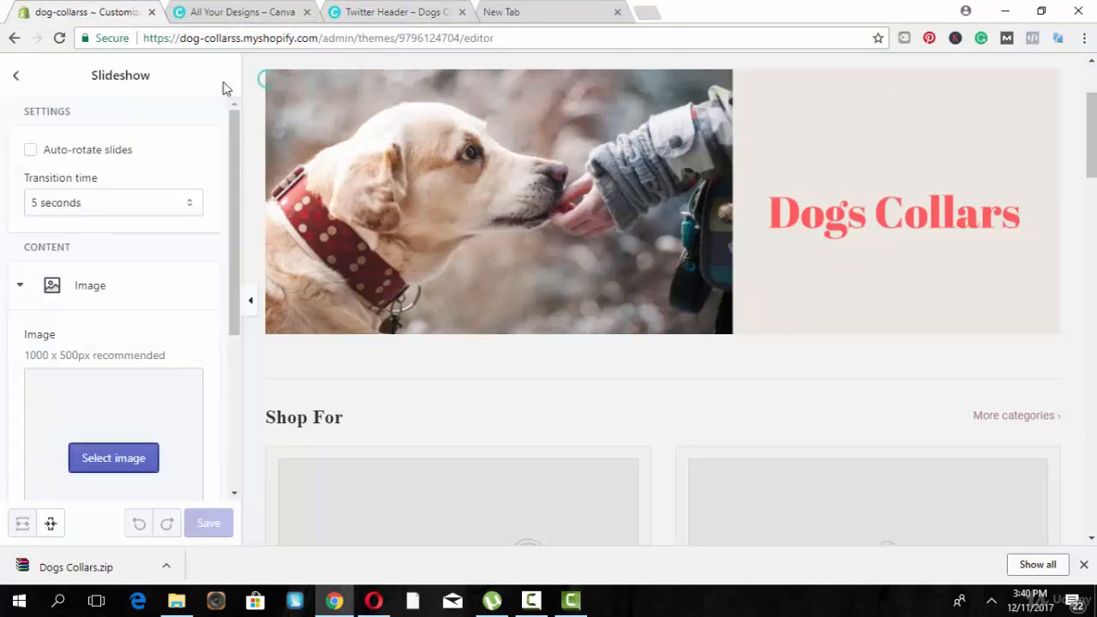
- Reopen the Slideshow settings and set the first slide's image to the black "DOGS COLLARS" banner from the library
left_click(7, 73)
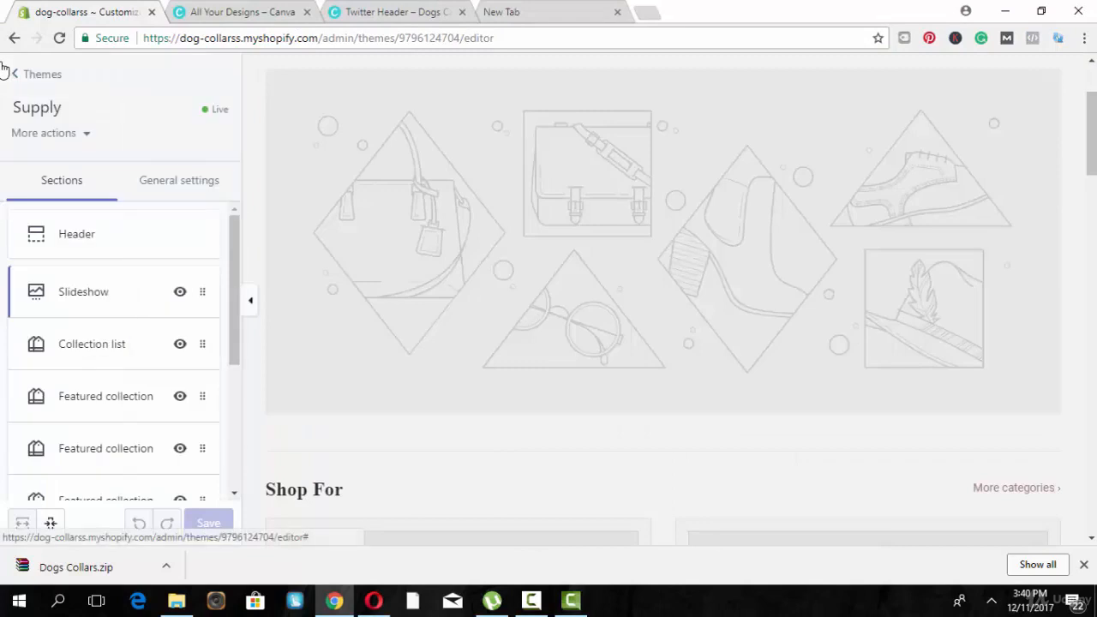
left_click(81, 300)
left_click(82, 292)
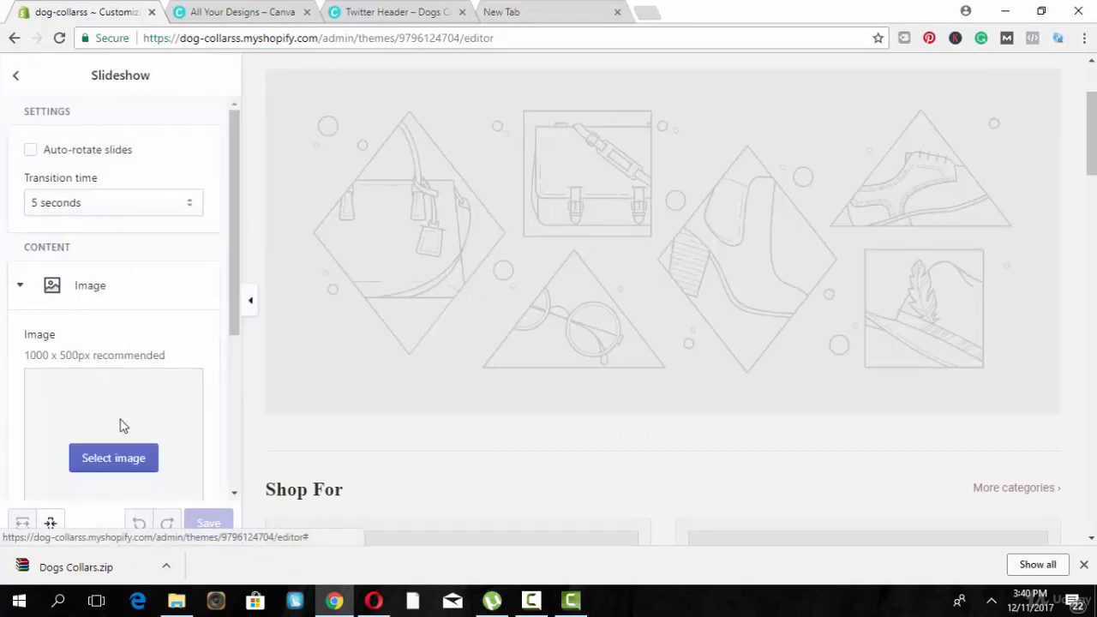
left_click(123, 461)
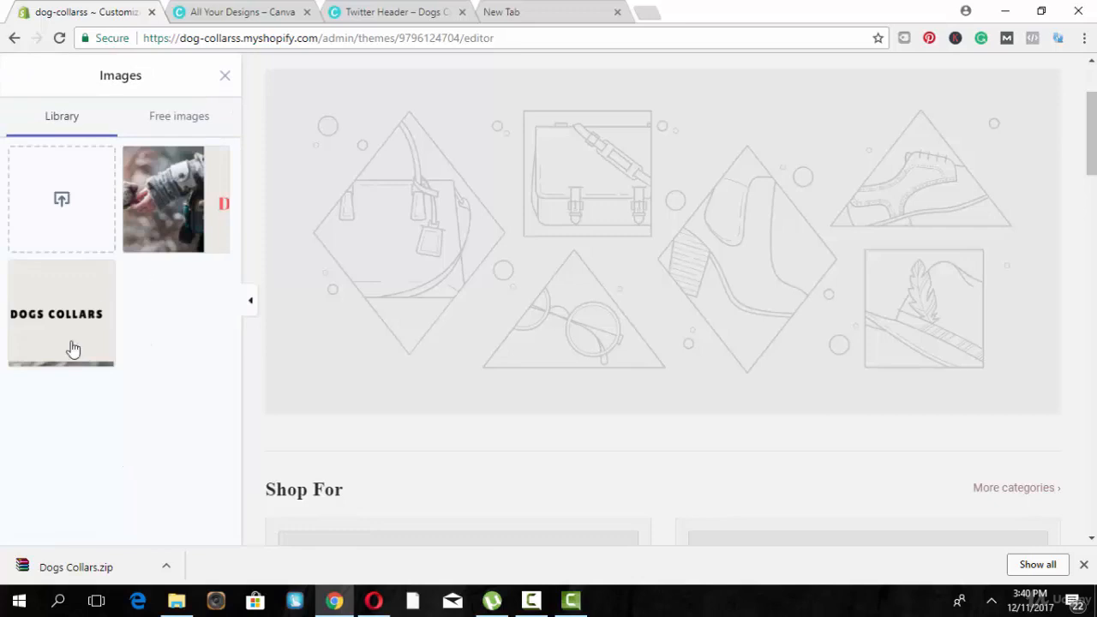
left_click(60, 315)
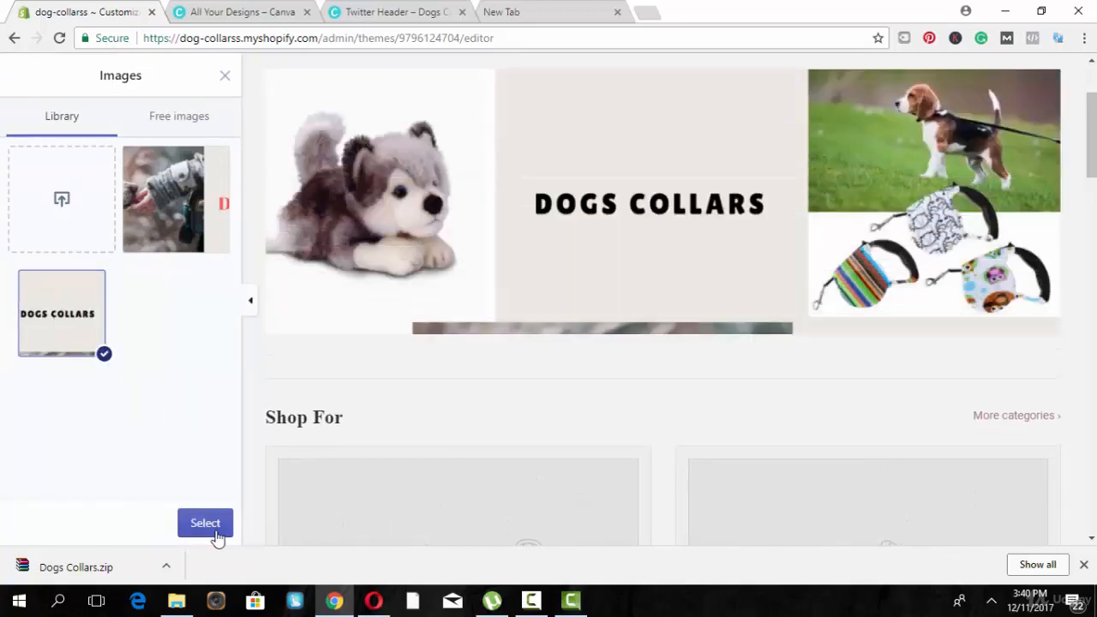
left_click(216, 532)
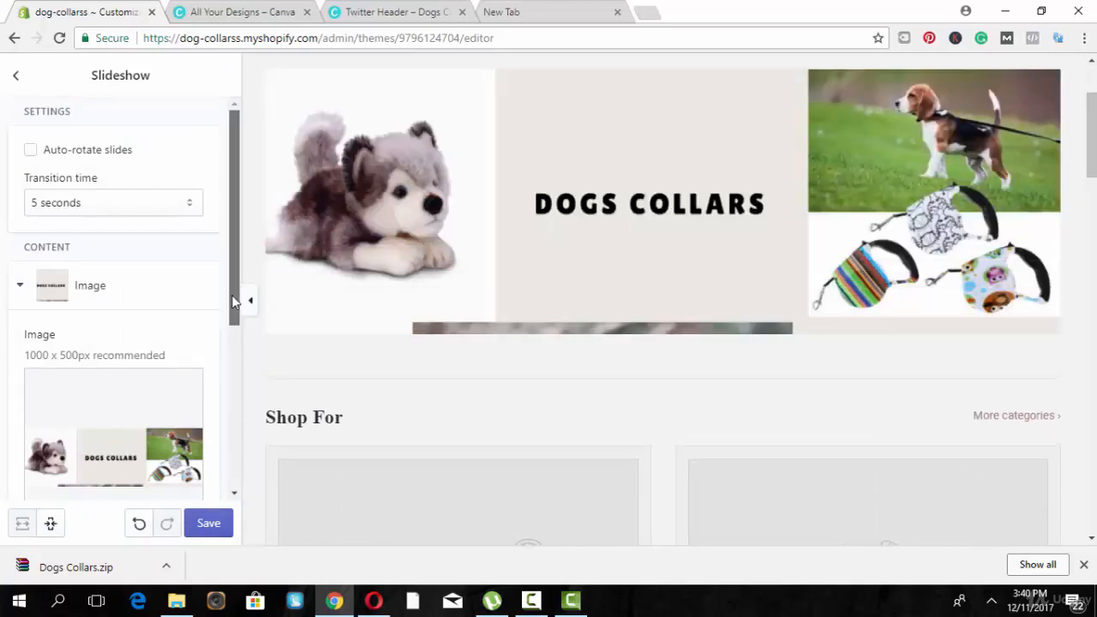
- Add a second slide to the slideshow using the banner with the red "Dogs Collars" heading from the library
left_click_drag(231, 300, 215, 478)
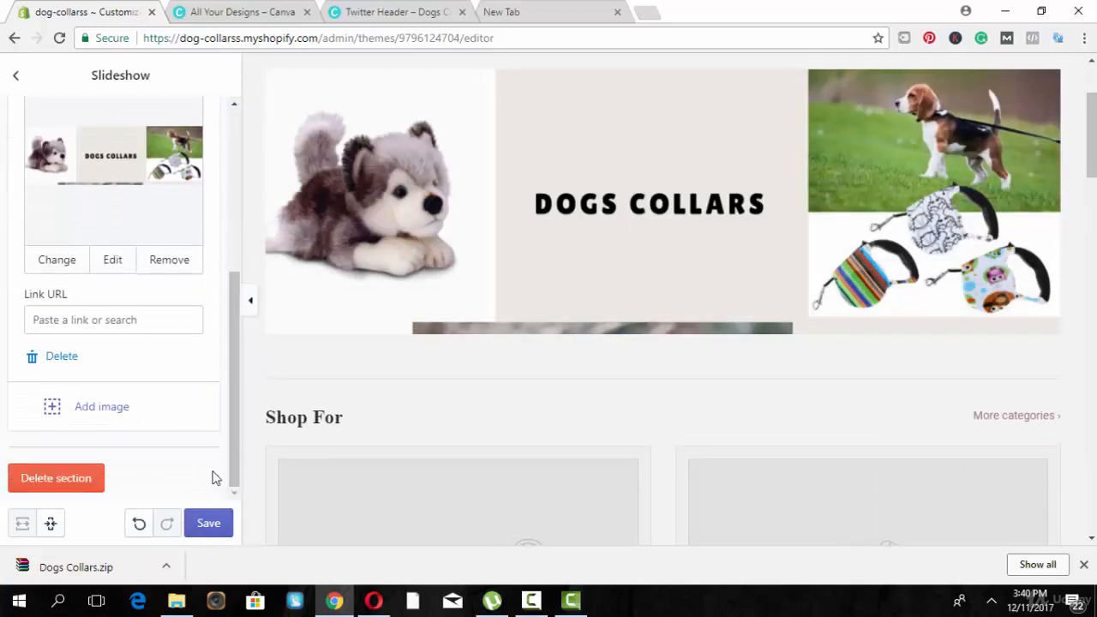
left_click(103, 419)
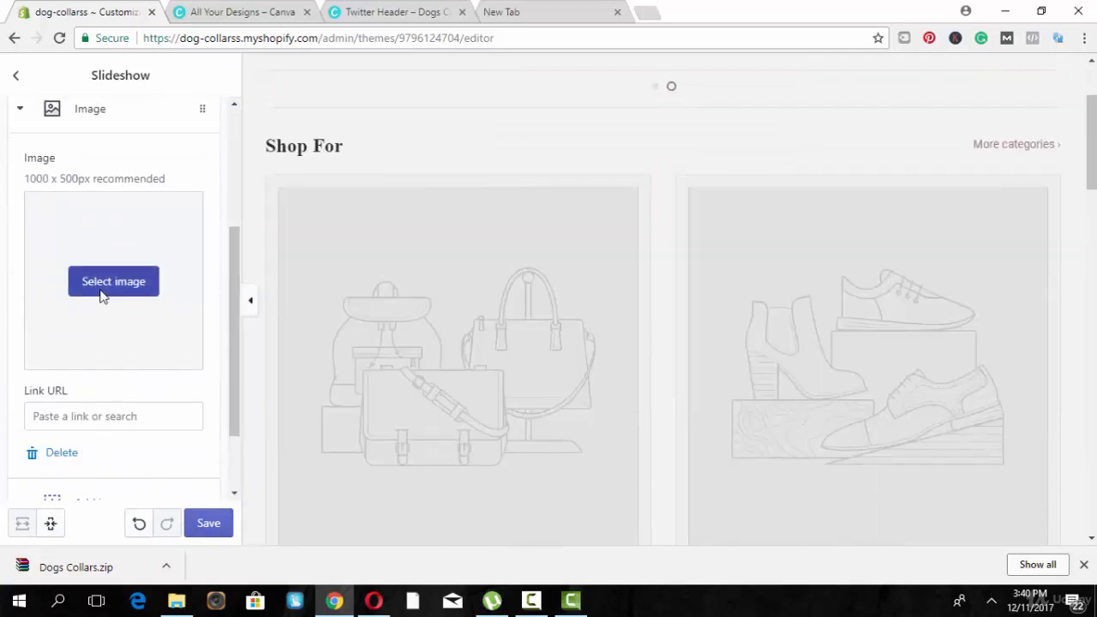
left_click(103, 289)
left_click(172, 201)
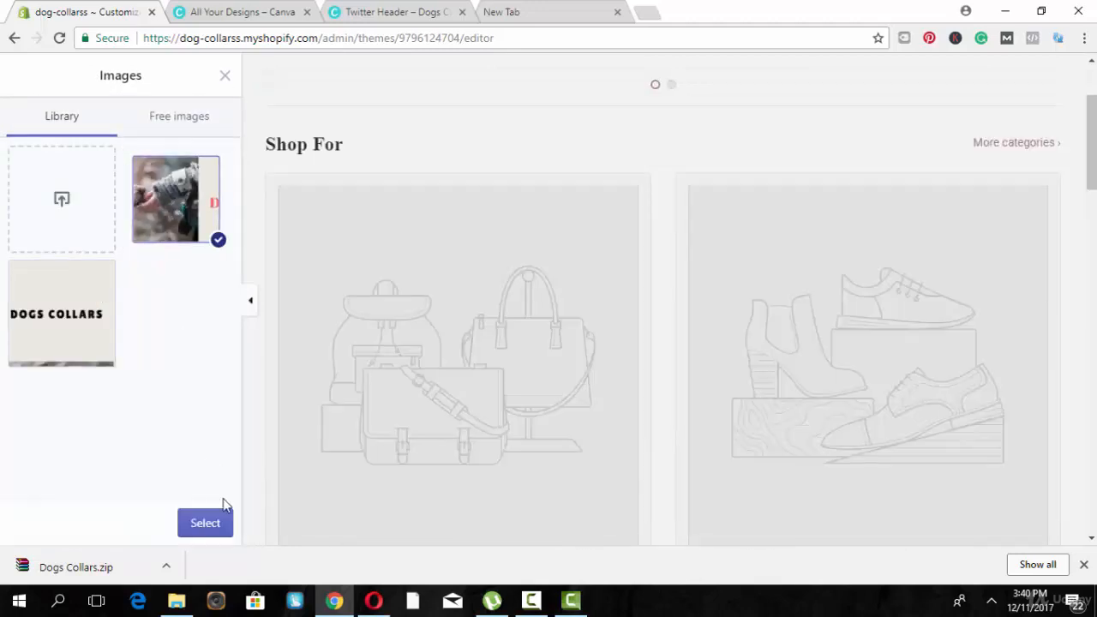
left_click(205, 523)
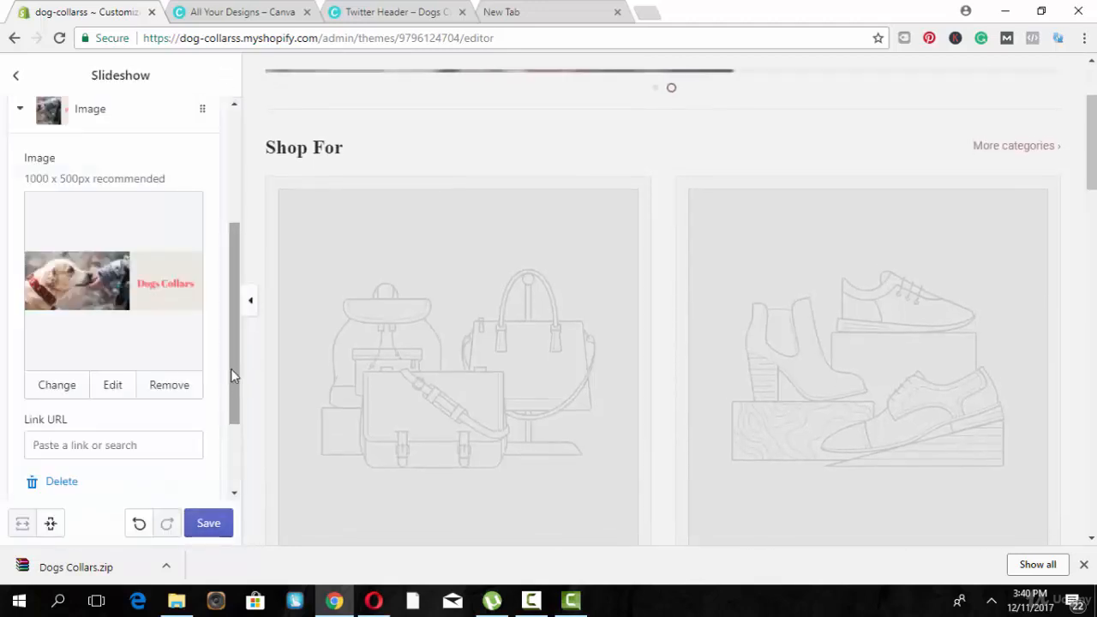
- Link the second slide to the Dog collars collection and return to the section list
left_click_drag(230, 375, 226, 531)
left_click(115, 318)
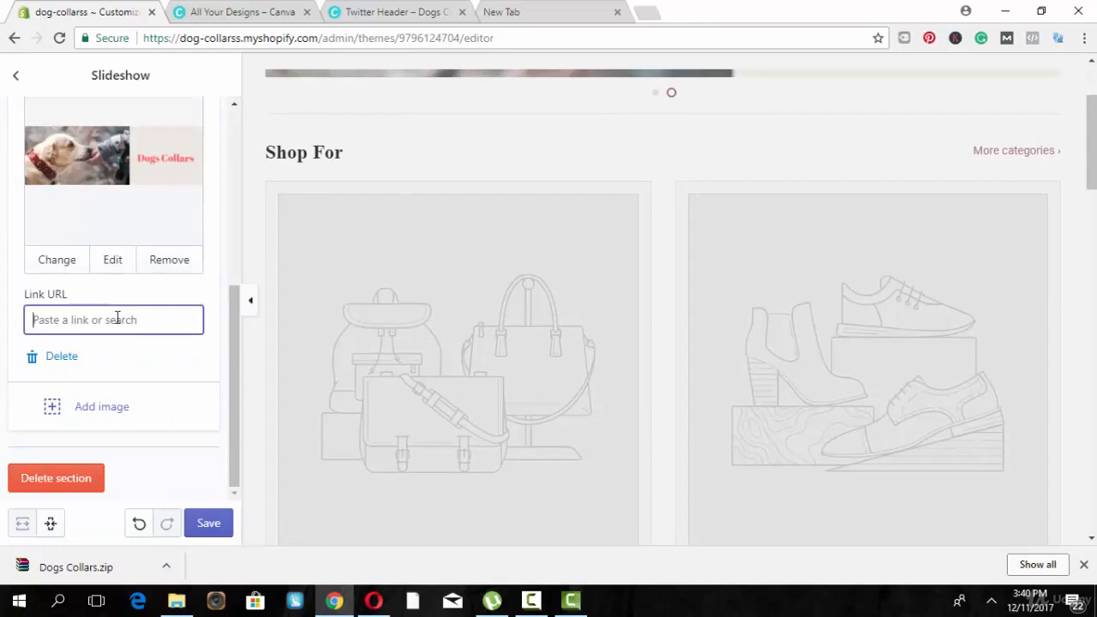
left_click(108, 154)
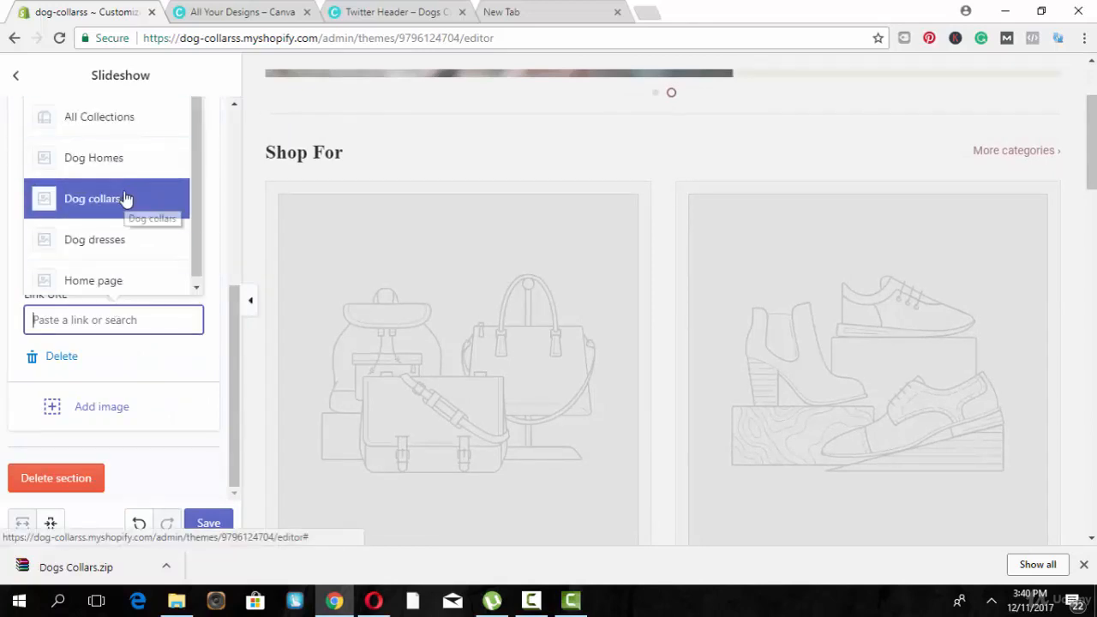
left_click(123, 198)
left_click_drag(231, 373, 248, 233)
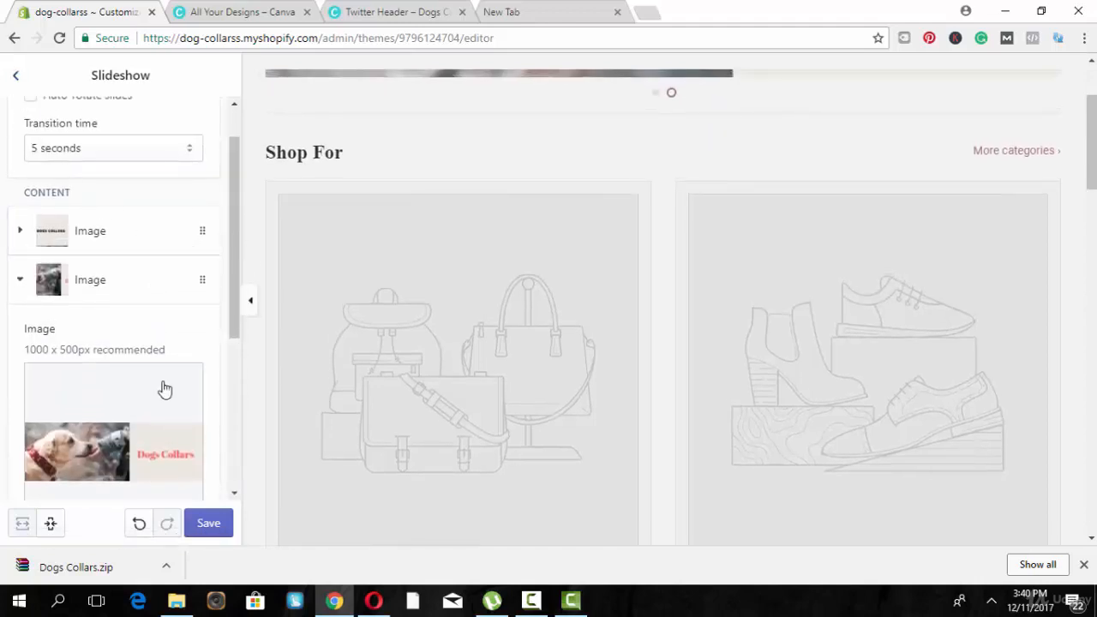
left_click(13, 79)
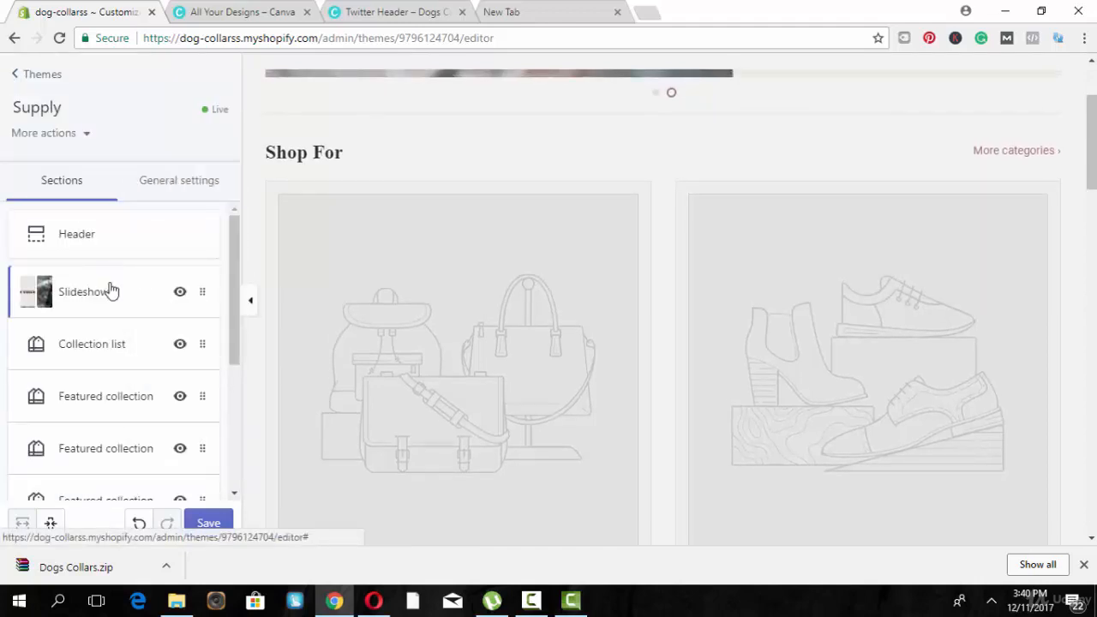
- Assign Dog collars and Dog dresses to the two existing entries in the Collection list section
left_click(109, 342)
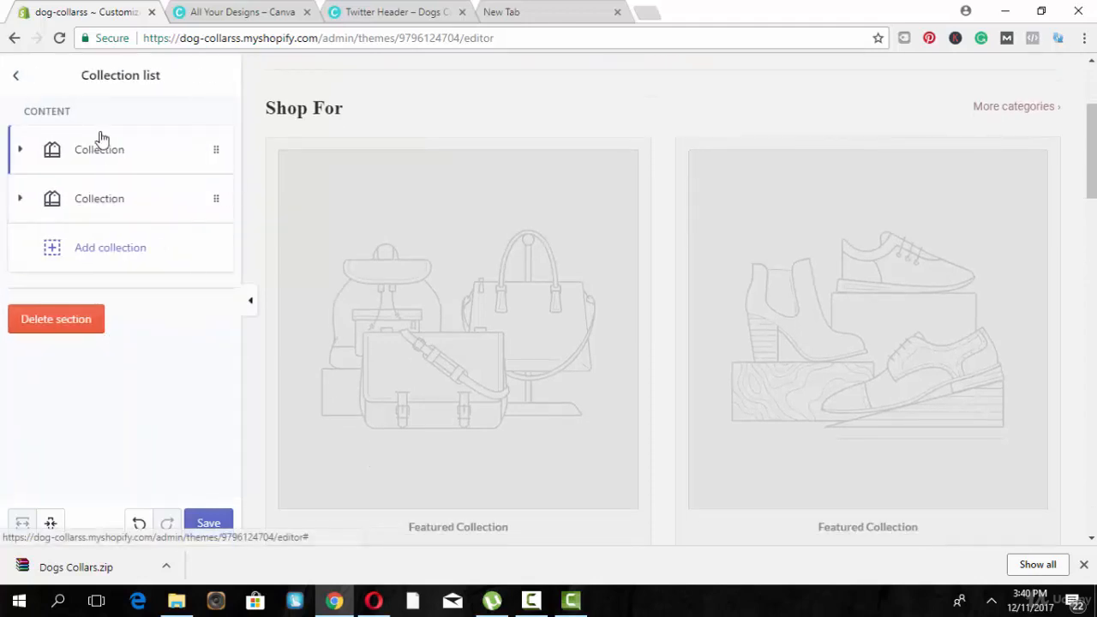
left_click(98, 144)
left_click(105, 231)
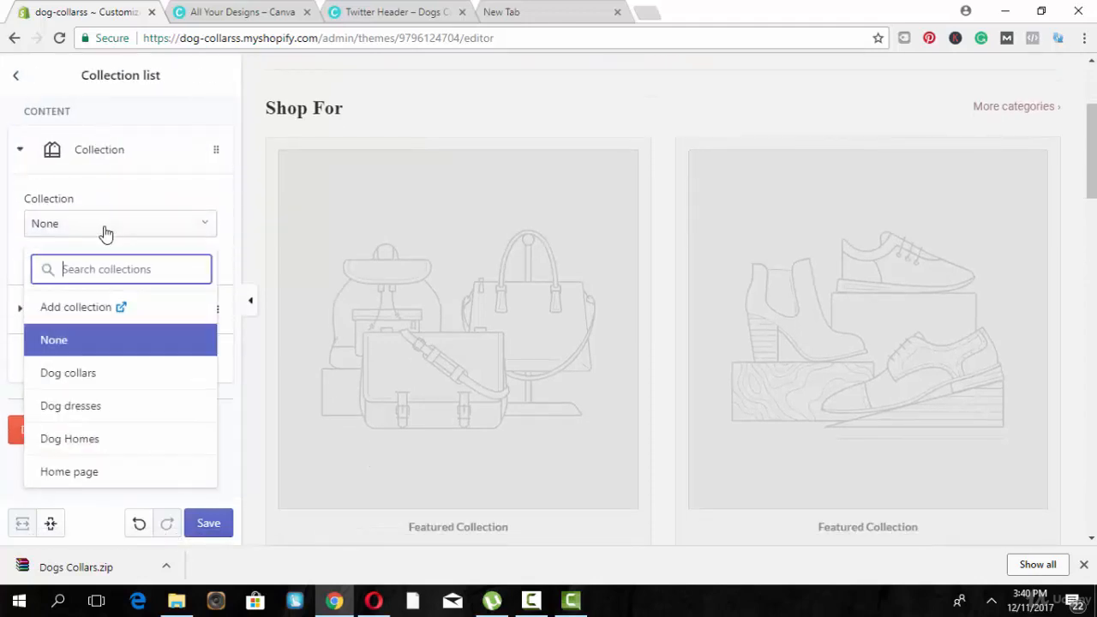
left_click(108, 382)
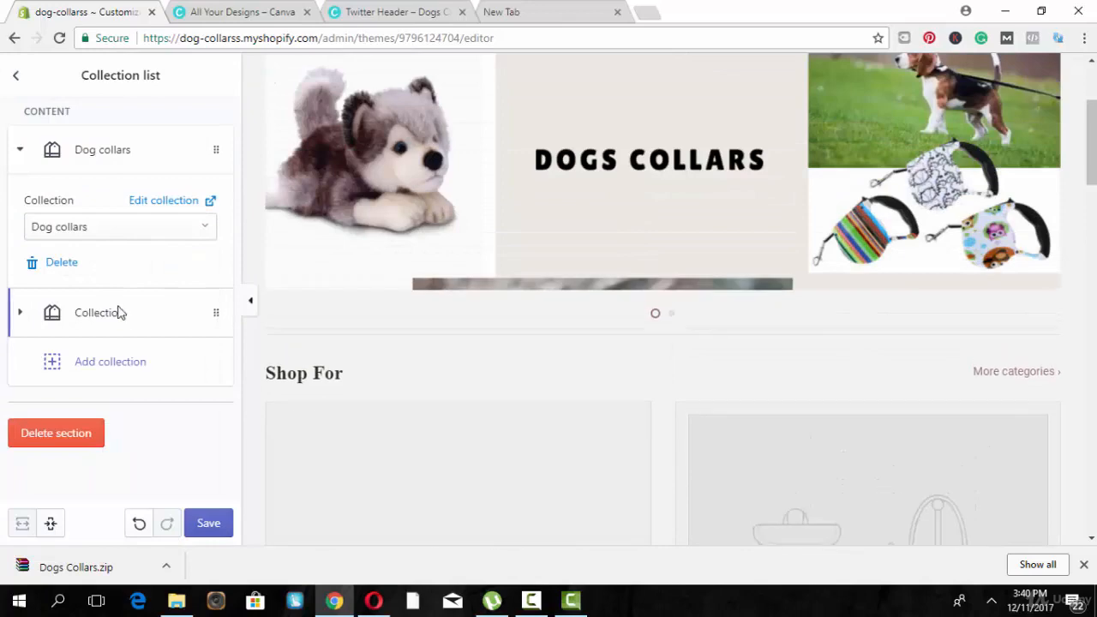
left_click(117, 312)
left_click(118, 272)
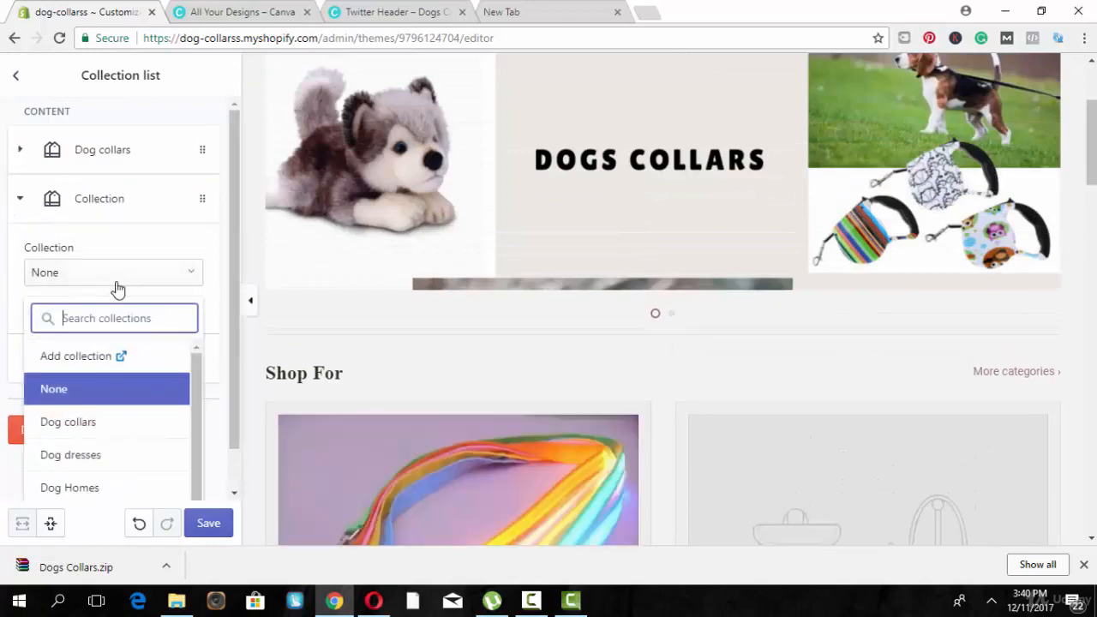
left_click(117, 454)
- Add a third entry to the Collection list section and assign the Dog Homes collection to it
left_click(135, 377)
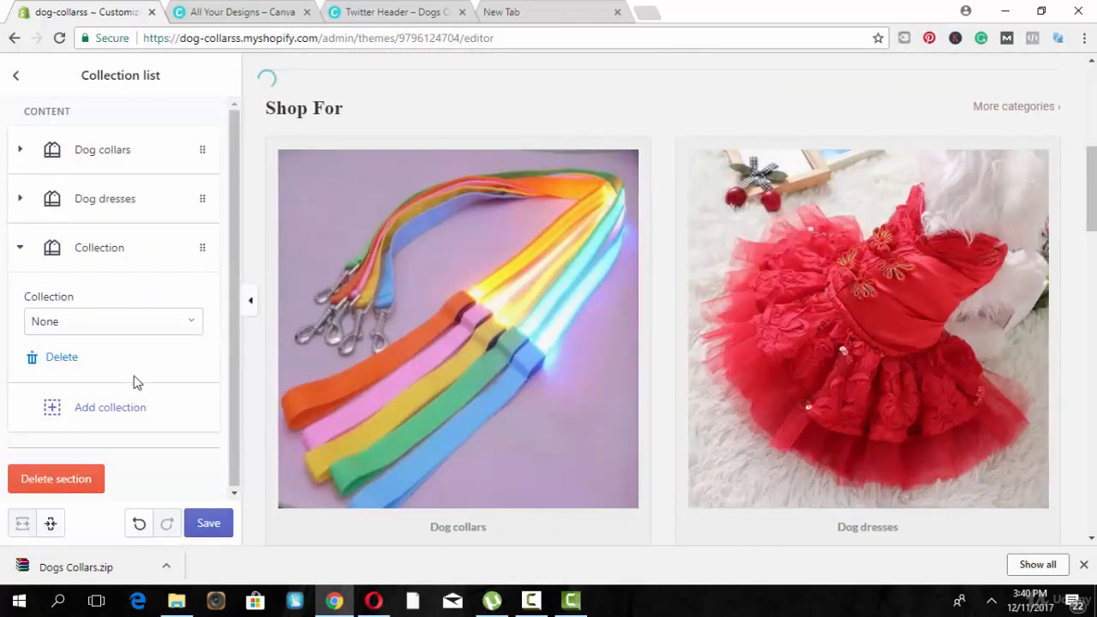
left_click(123, 327)
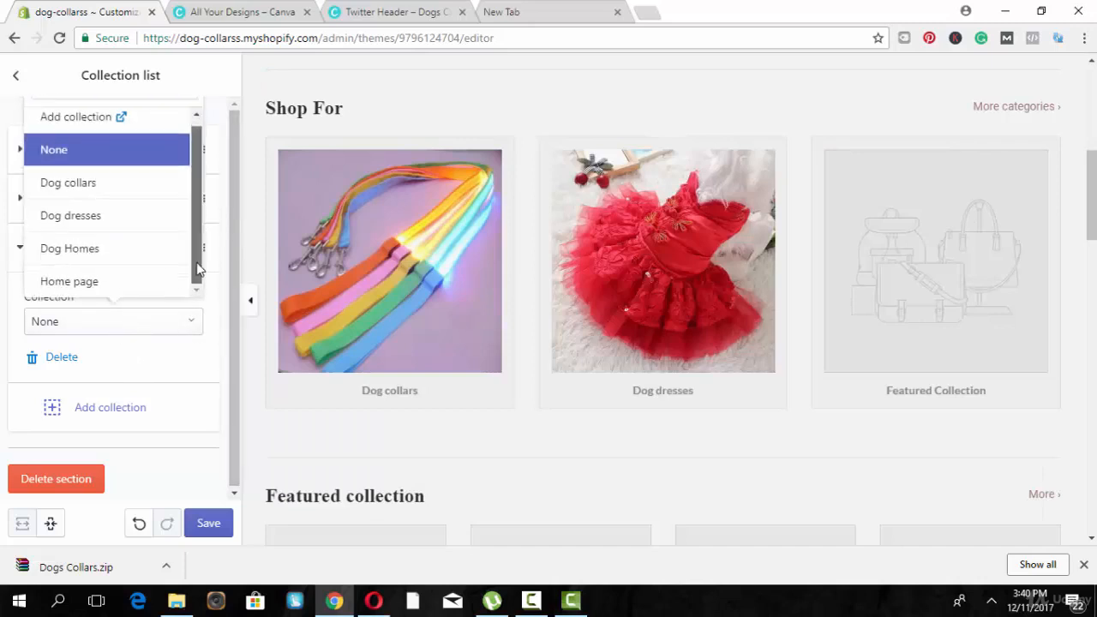
left_click(162, 257)
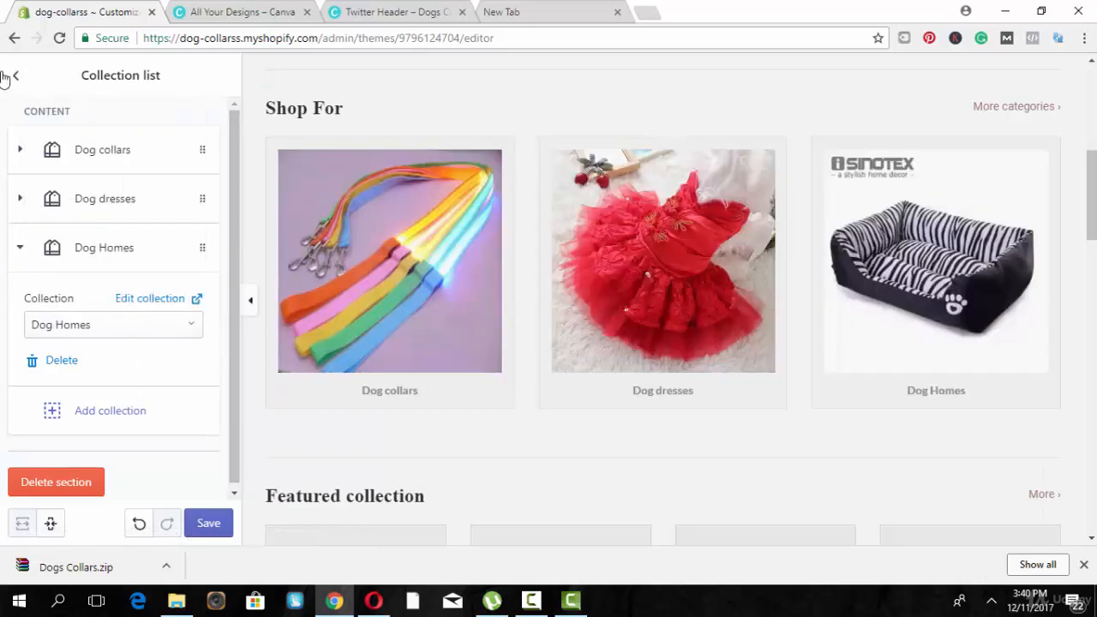
left_click(12, 75)
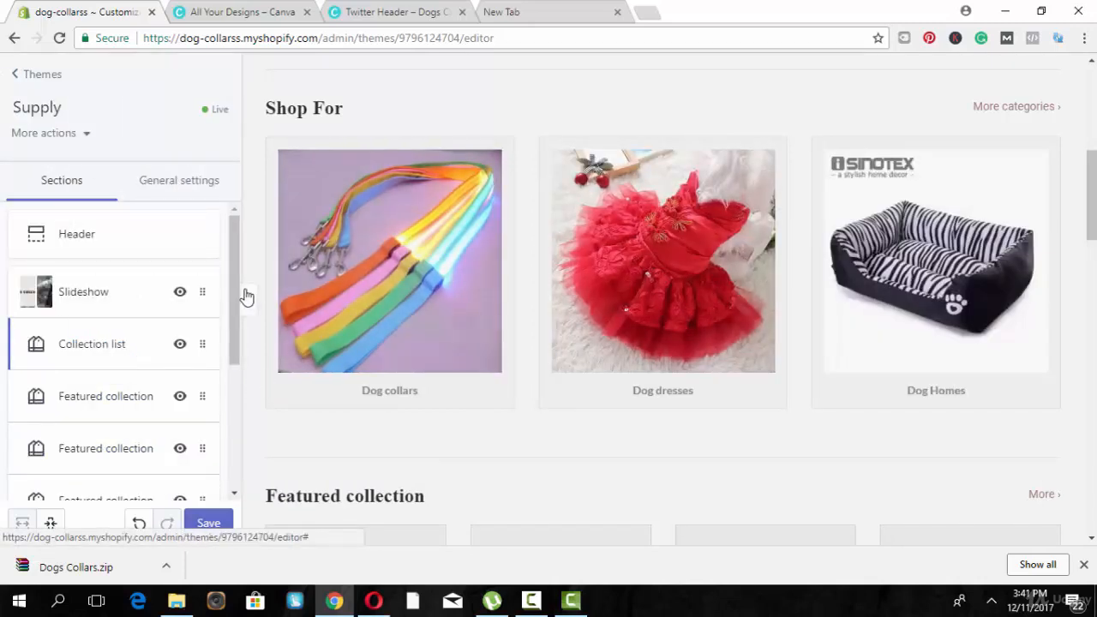
- Set the second Featured collection section to show the Dog collars collection and return to the section list
left_click_drag(236, 299, 232, 350)
left_click(133, 336)
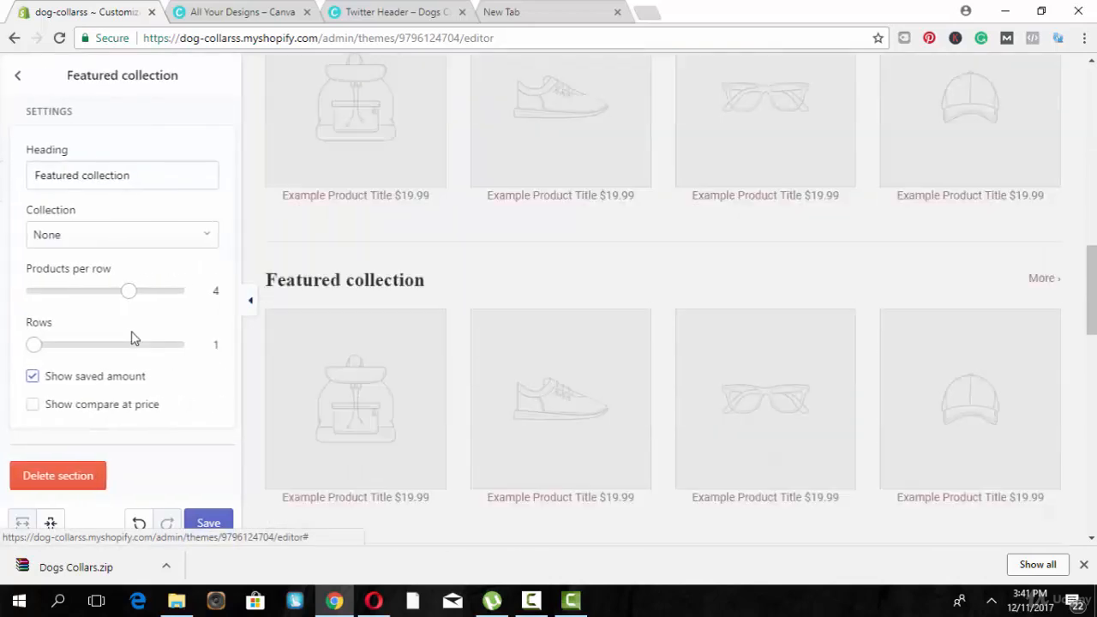
left_click(110, 247)
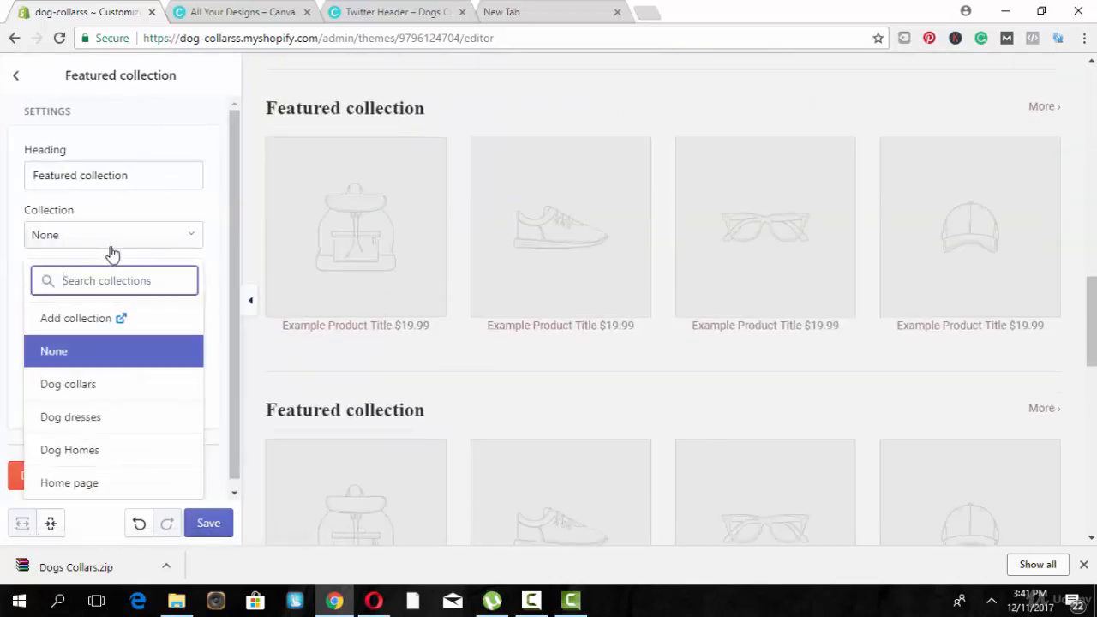
left_click(98, 383)
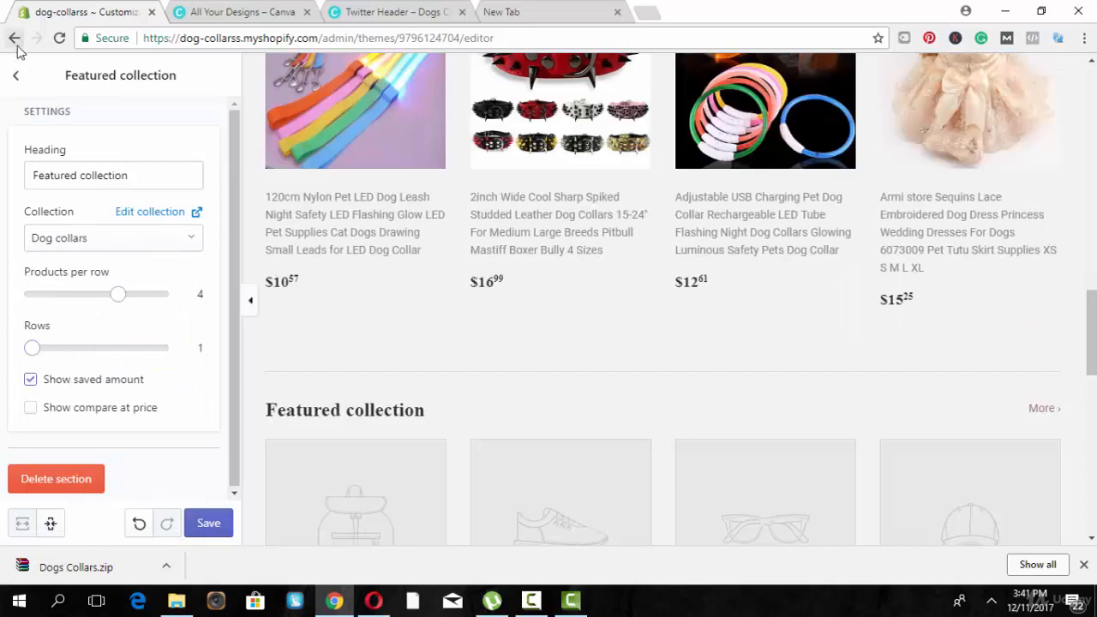
left_click(14, 79)
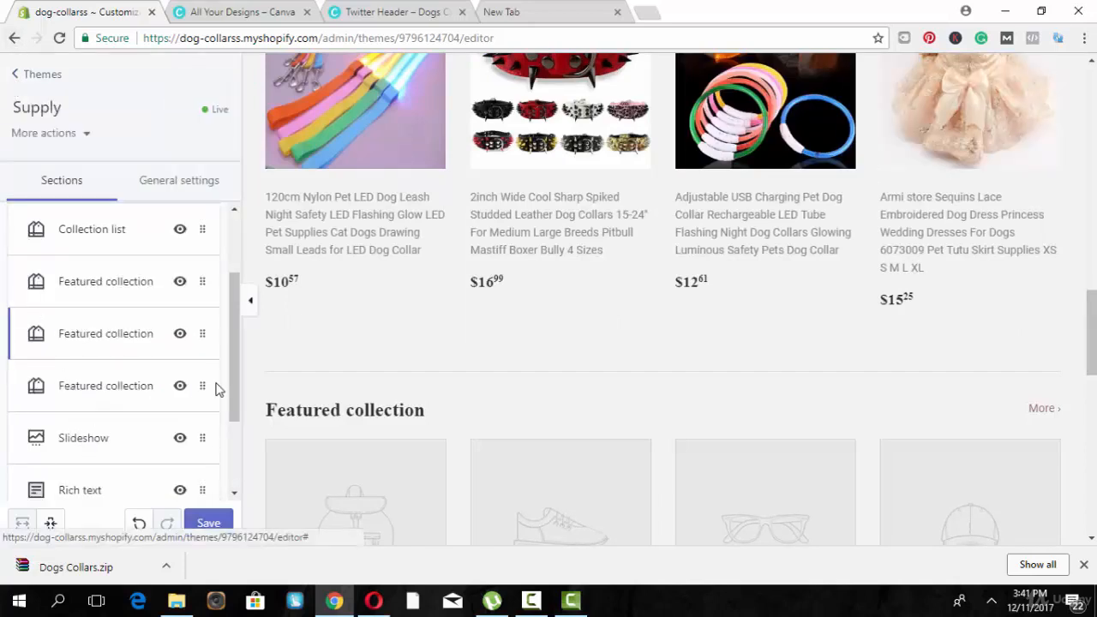
- Set the third Featured collection section, just above the empty slideshow, to show the Dog dresses collection
left_click_drag(230, 387, 228, 428)
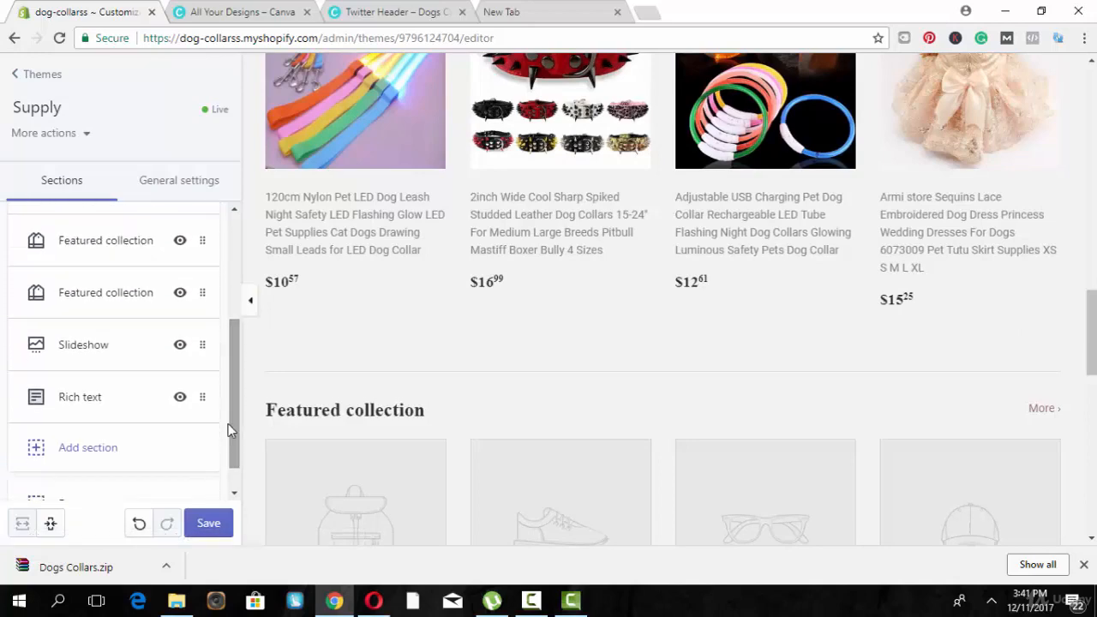
left_click(121, 341)
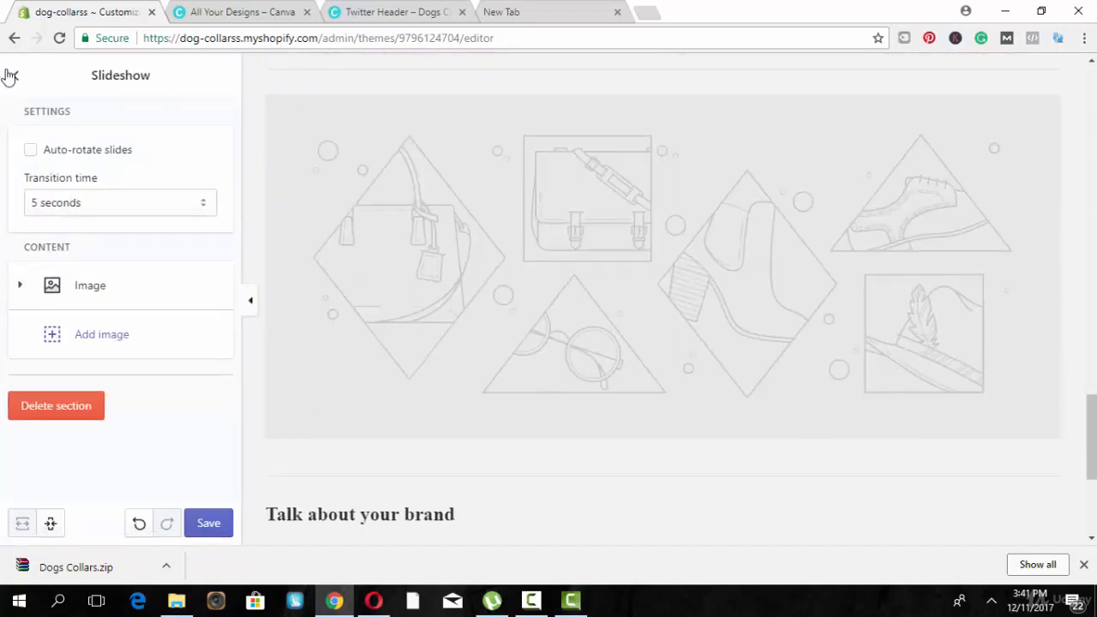
left_click(12, 77)
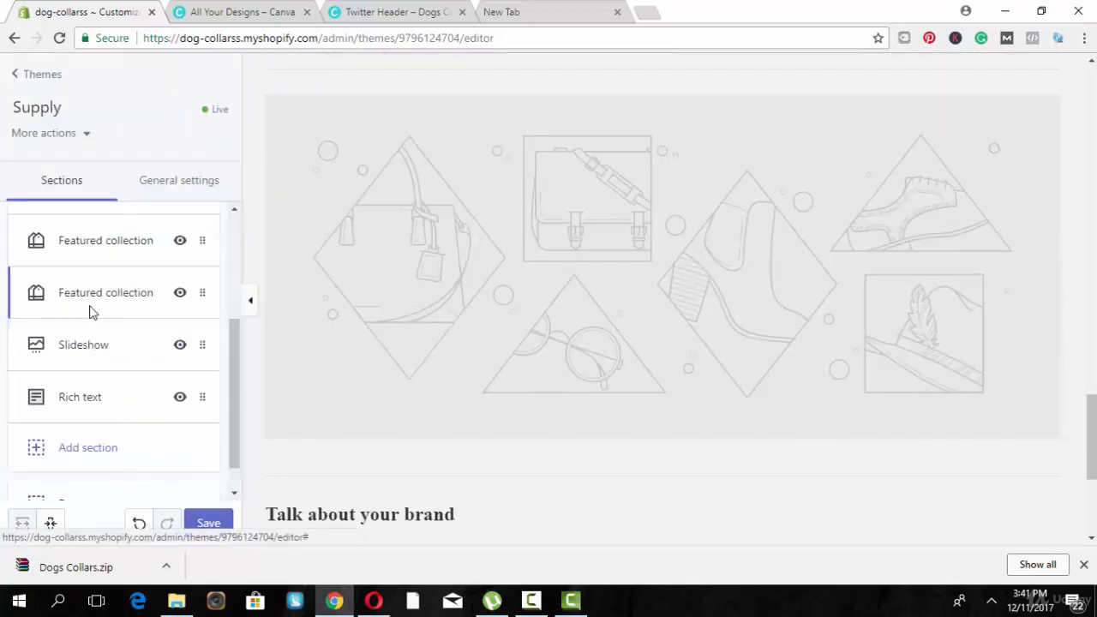
left_click(90, 302)
left_click(93, 244)
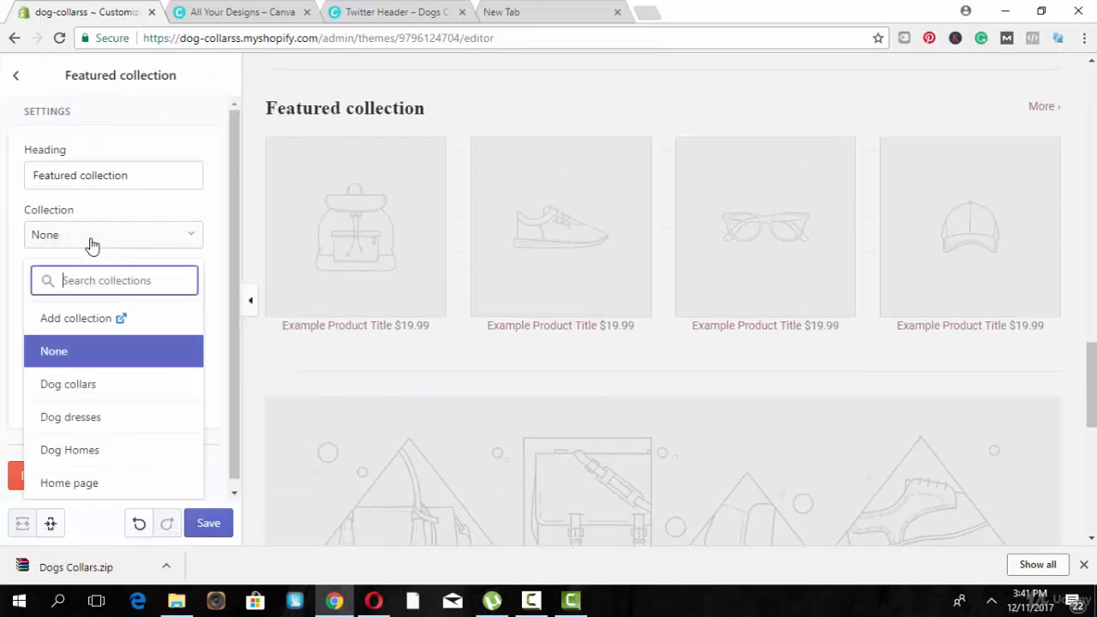
left_click(71, 417)
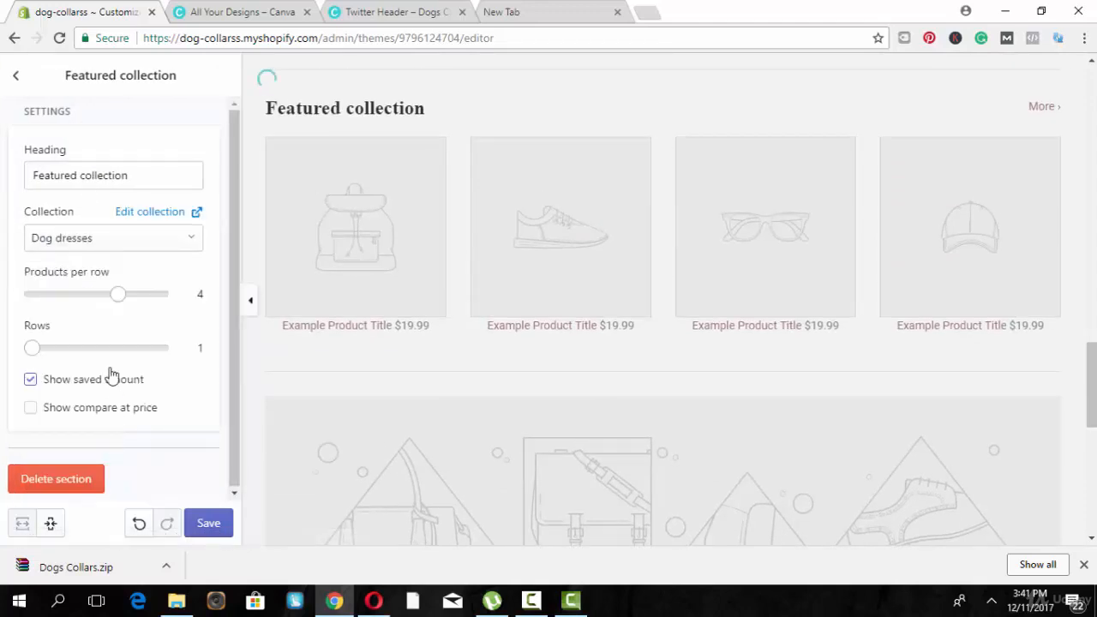
left_click(15, 74)
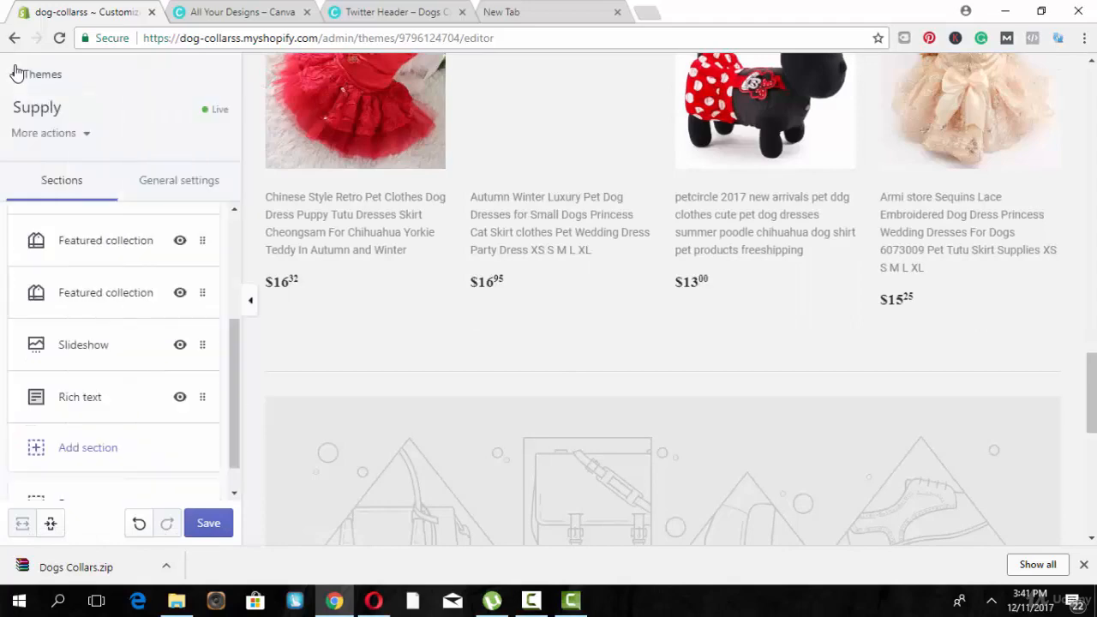
- Delete the empty Slideshow section located above the "Talk about your brand" text
left_click(70, 368)
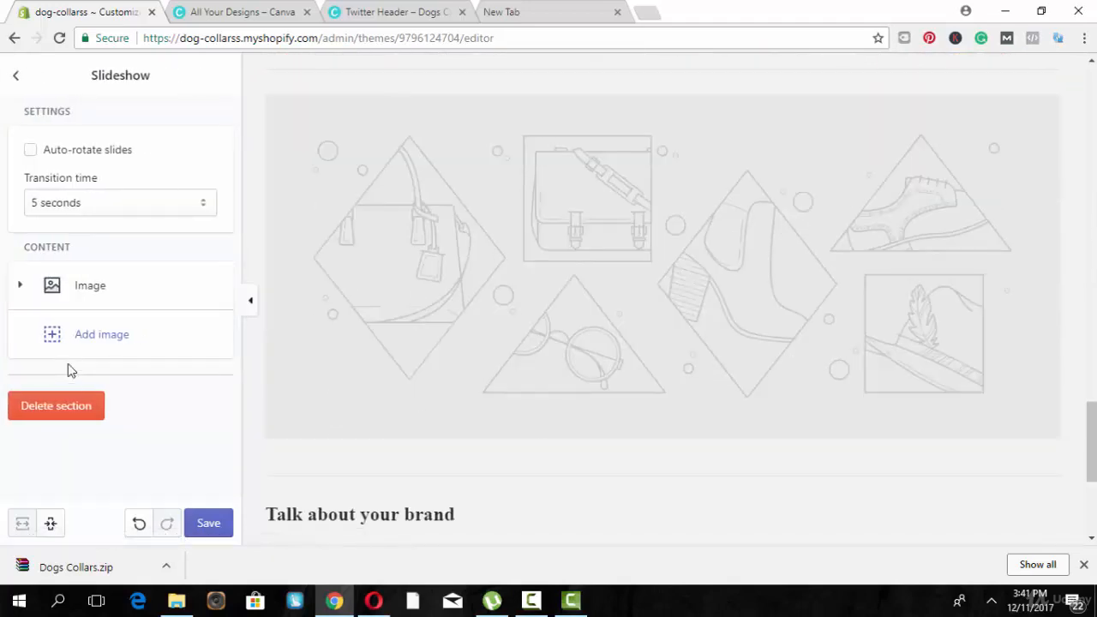
left_click(68, 403)
left_click(72, 404)
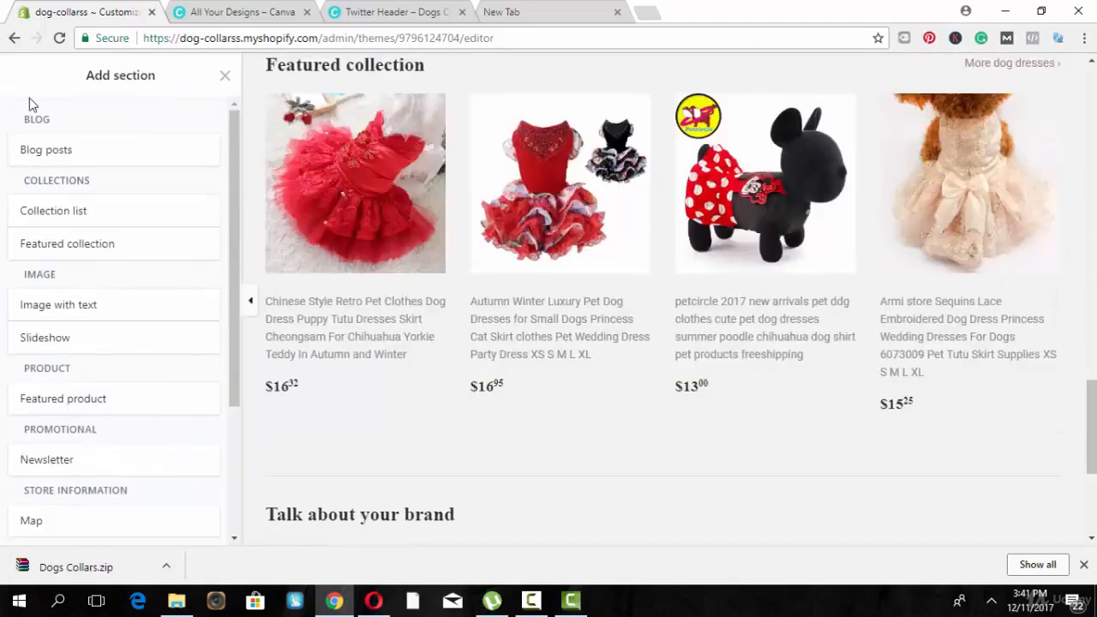
left_click(225, 79)
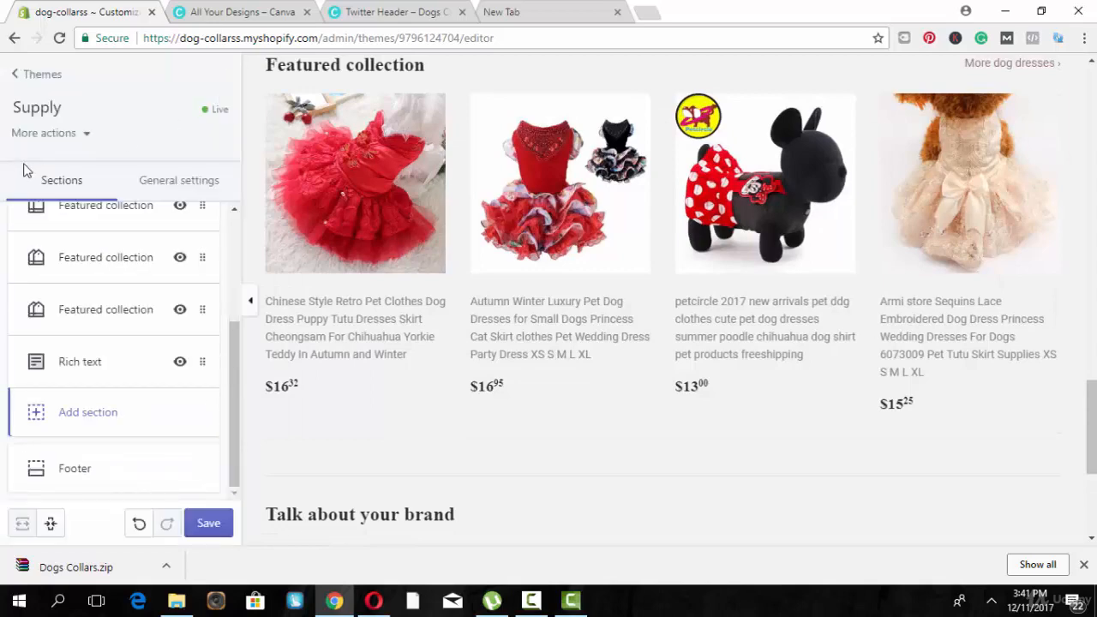
- Delete the Rich text section with the "Talk about your brand" heading from the home page
left_click(82, 361)
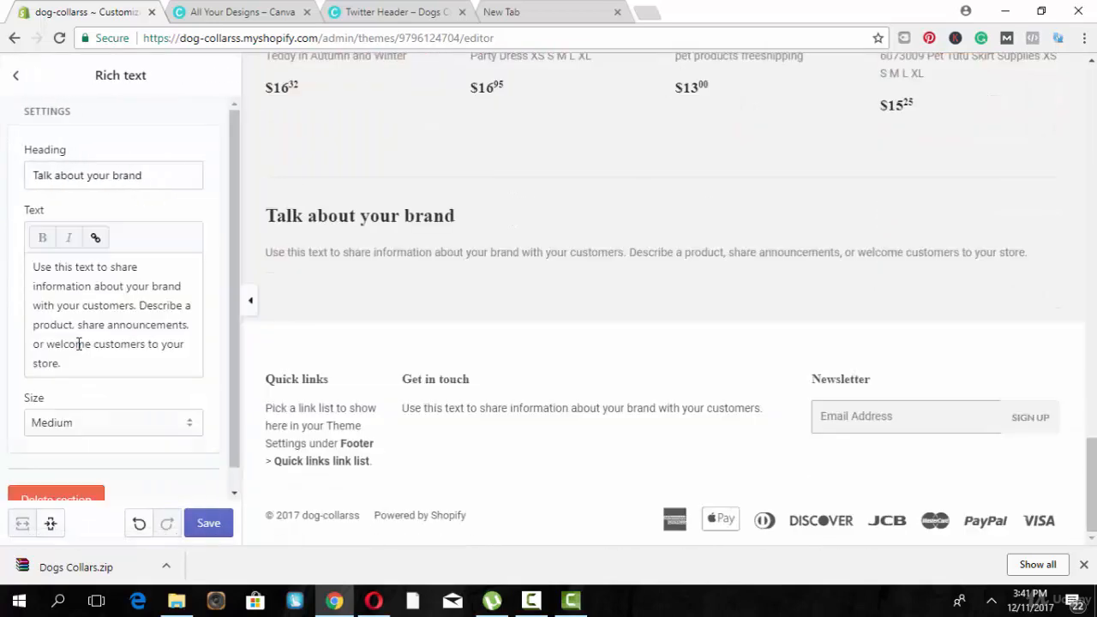
left_click(76, 344)
left_click(82, 497)
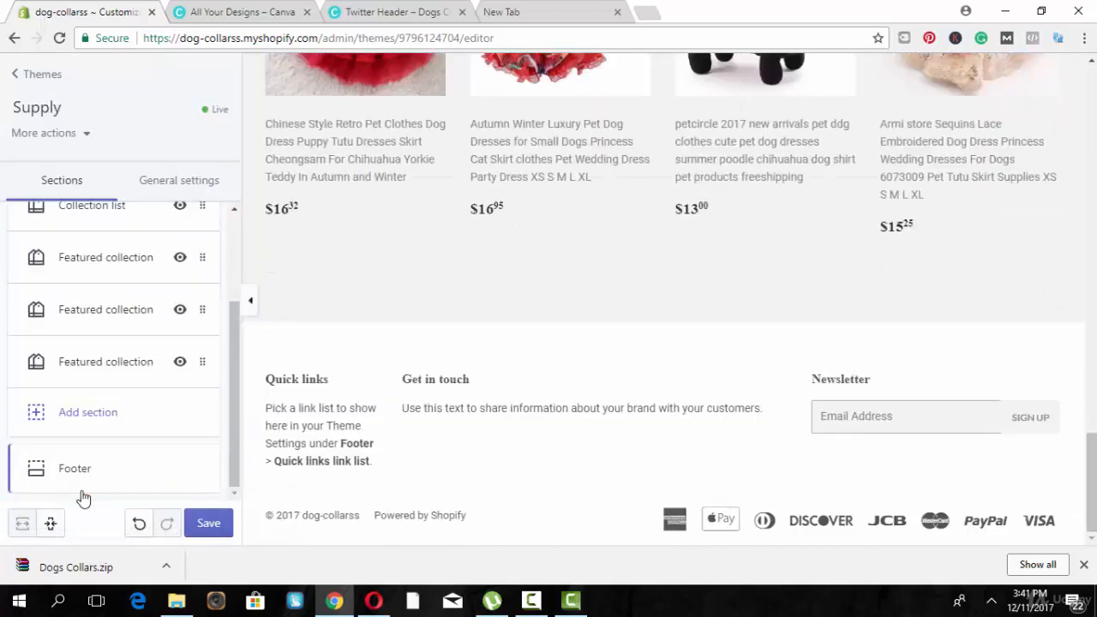
- Add a Featured product section showing the Armi store Sequins Lace Embroidered Dog Dress and save the theme
left_click(103, 417)
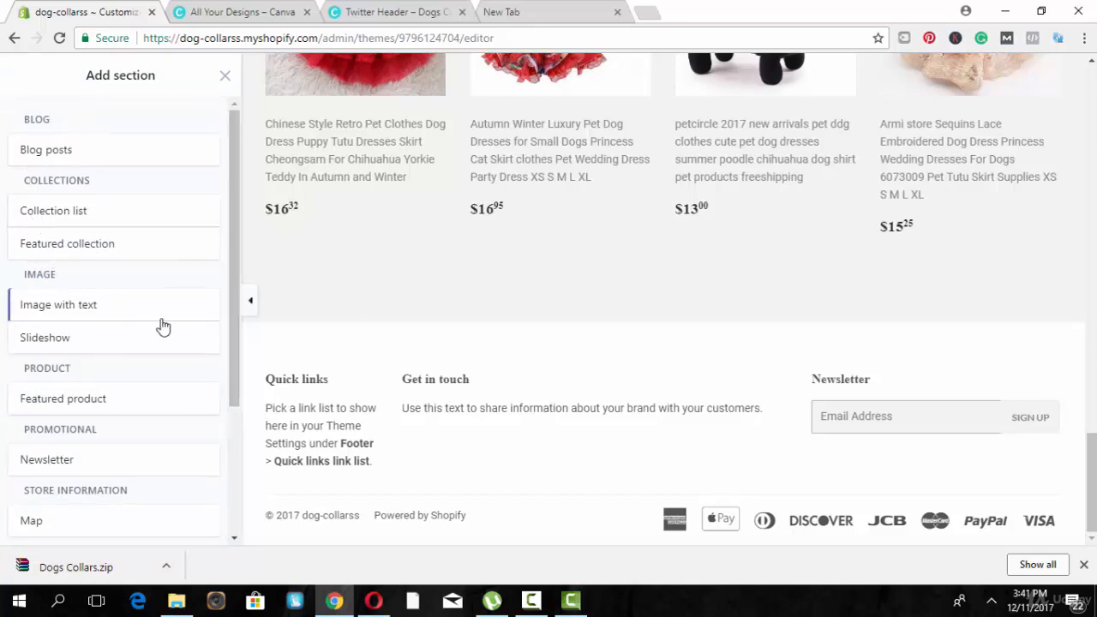
scroll(234, 425, "down", 1)
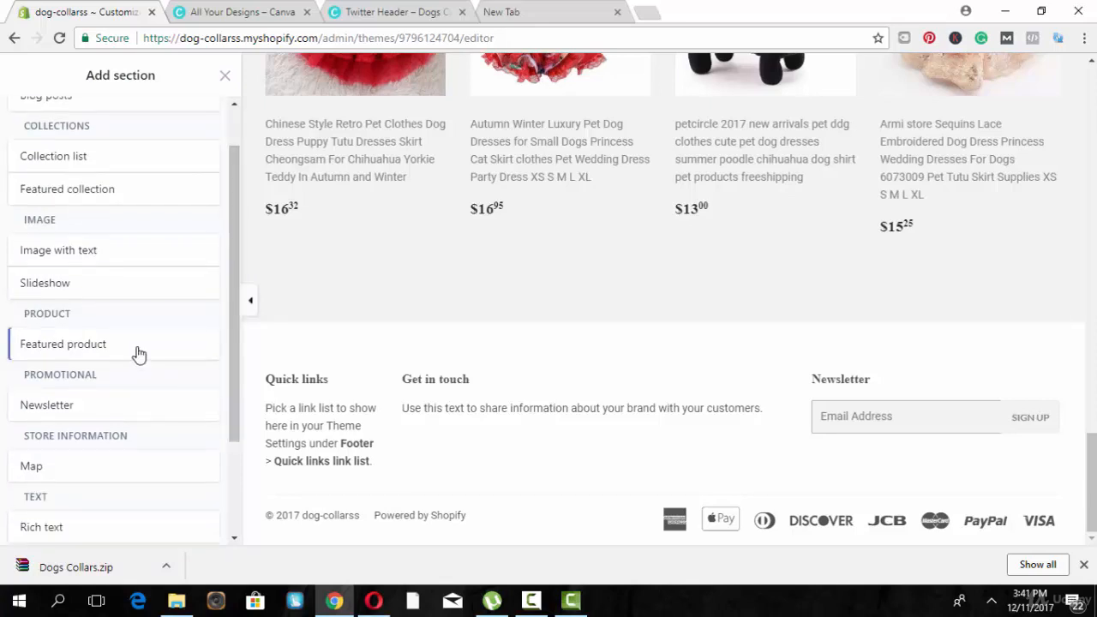
mouse_move(141, 354)
left_click(195, 345)
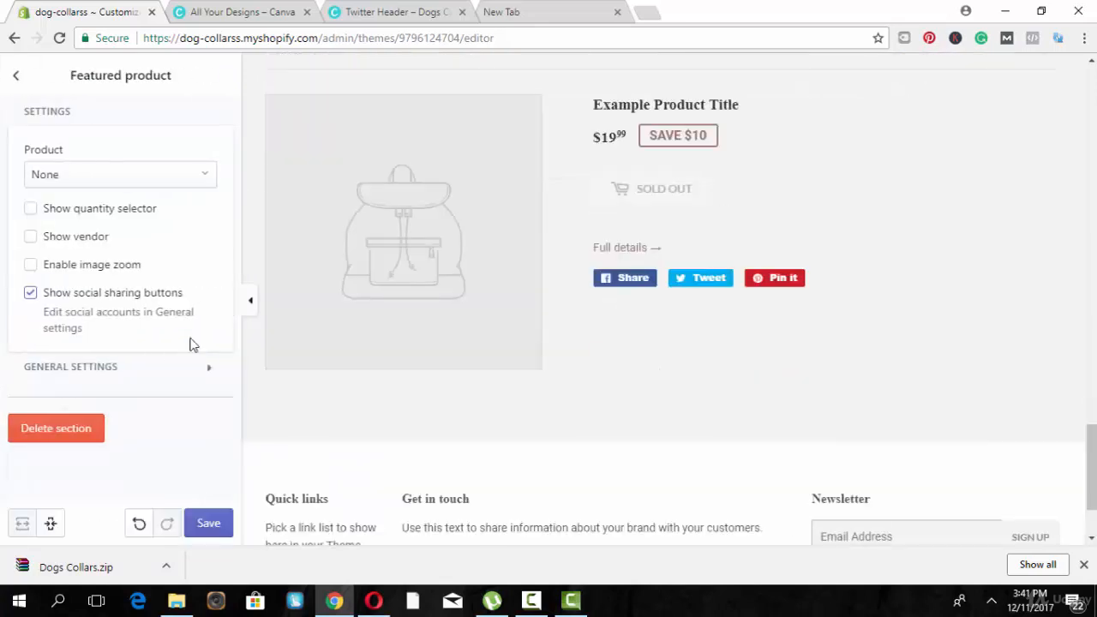
left_click(143, 170)
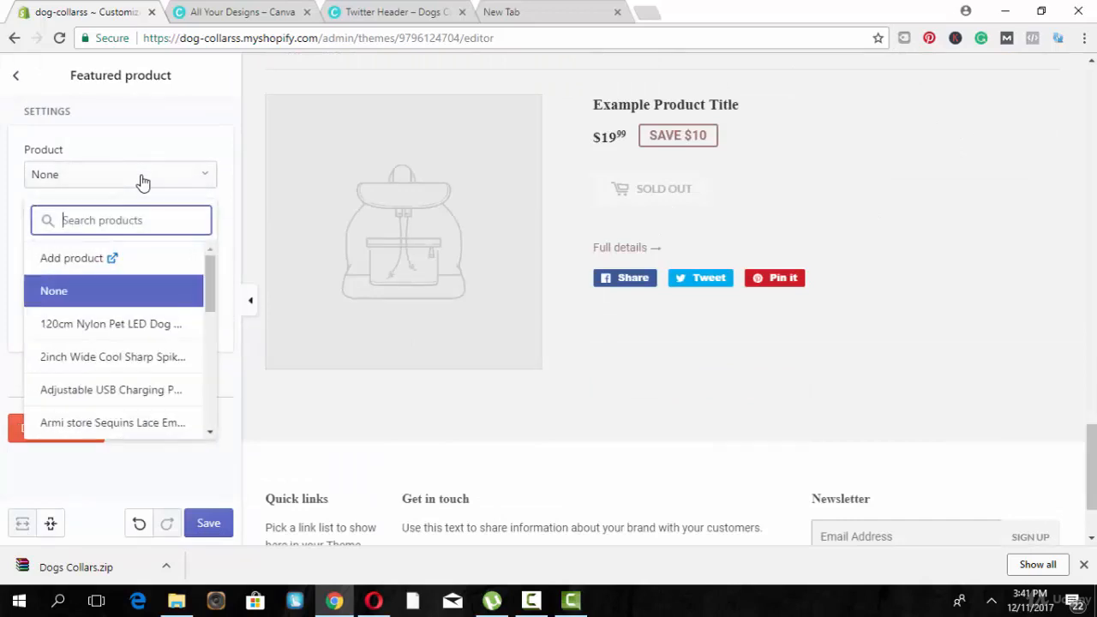
left_click(126, 420)
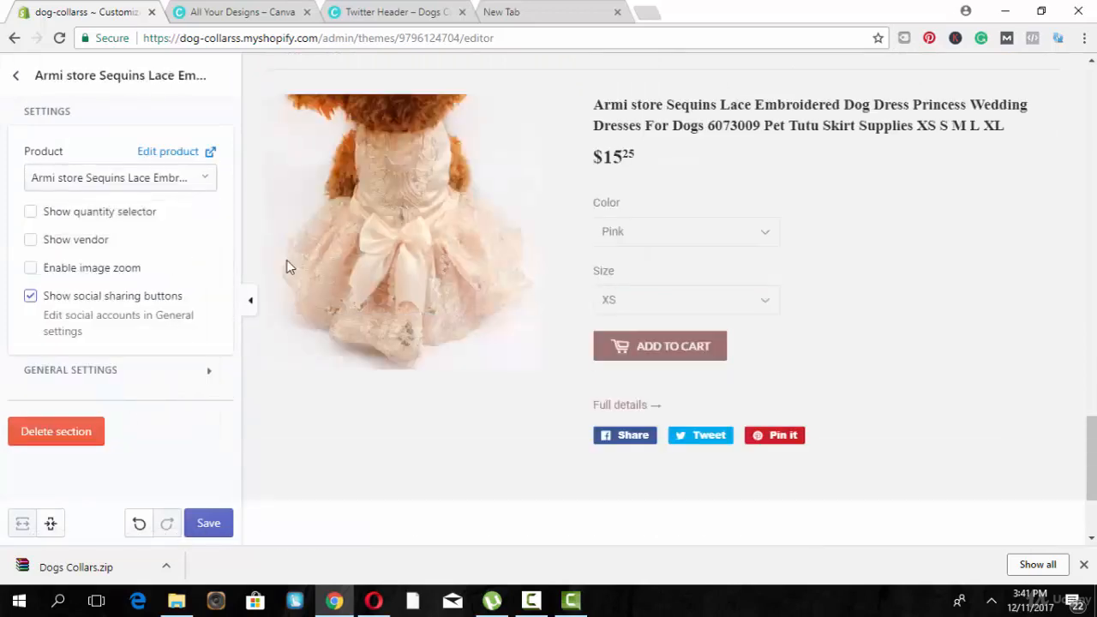
left_click(208, 524)
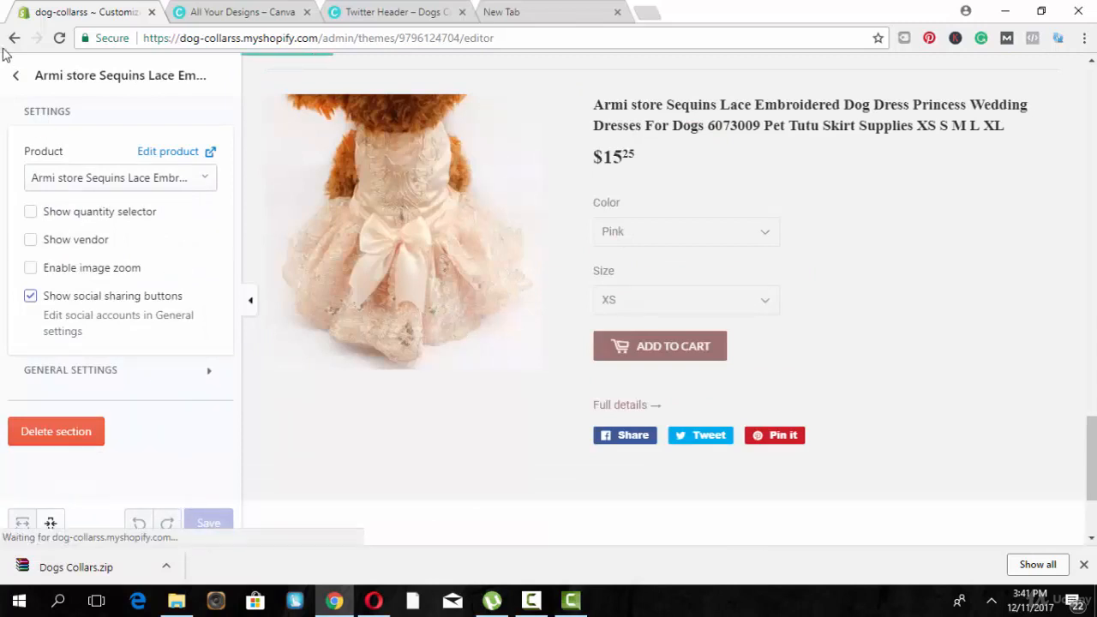
left_click(14, 77)
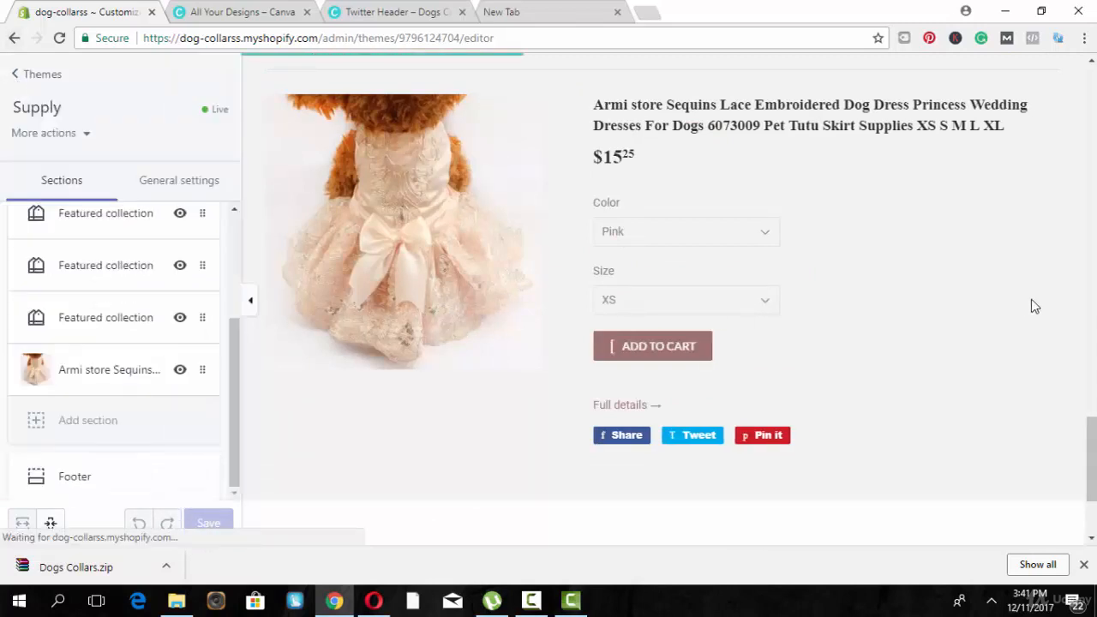
- Set the first Featured collection section, which shows placeholder products, to the Dog Homes collection and save the theme
scroll(1078, 259, "down", 2)
left_click_drag(1090, 481, 1092, 289)
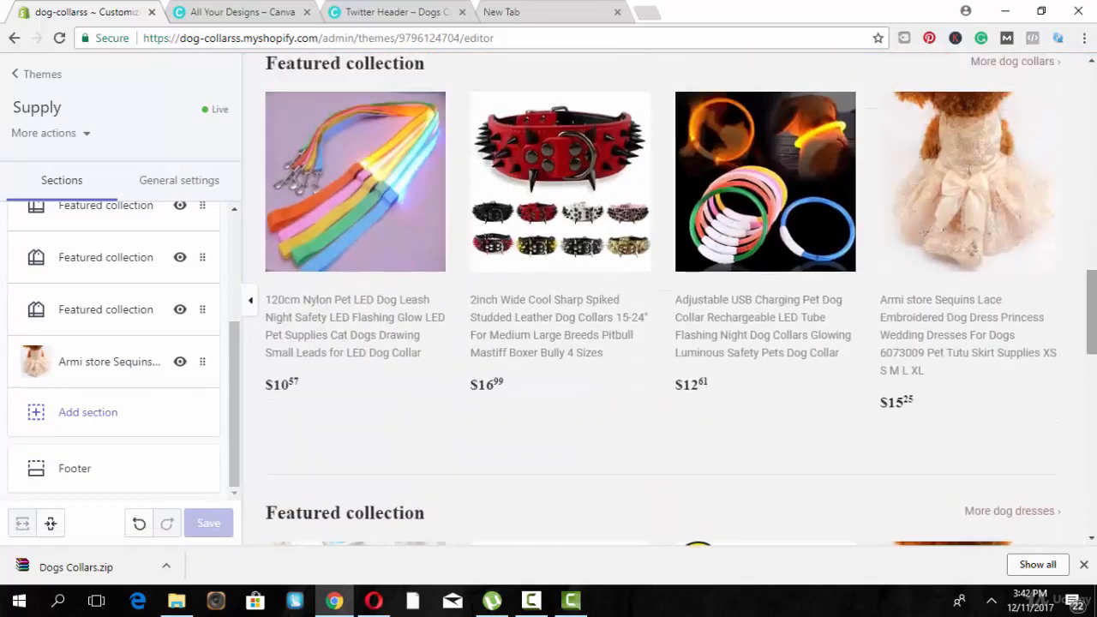
left_click(250, 304)
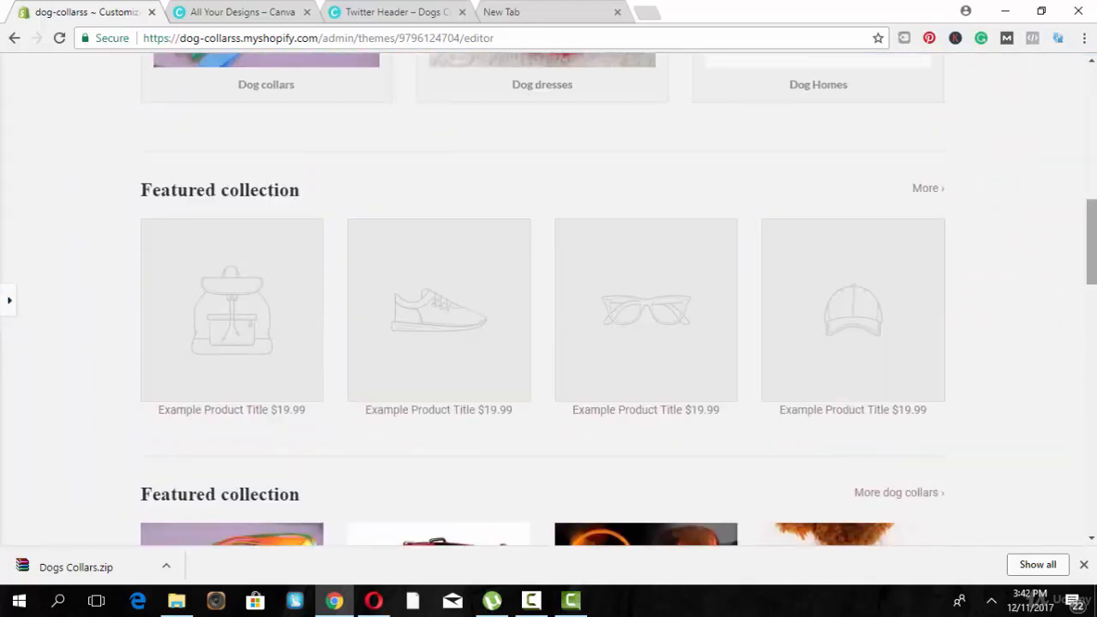
left_click_drag(1092, 242, 1092, 271)
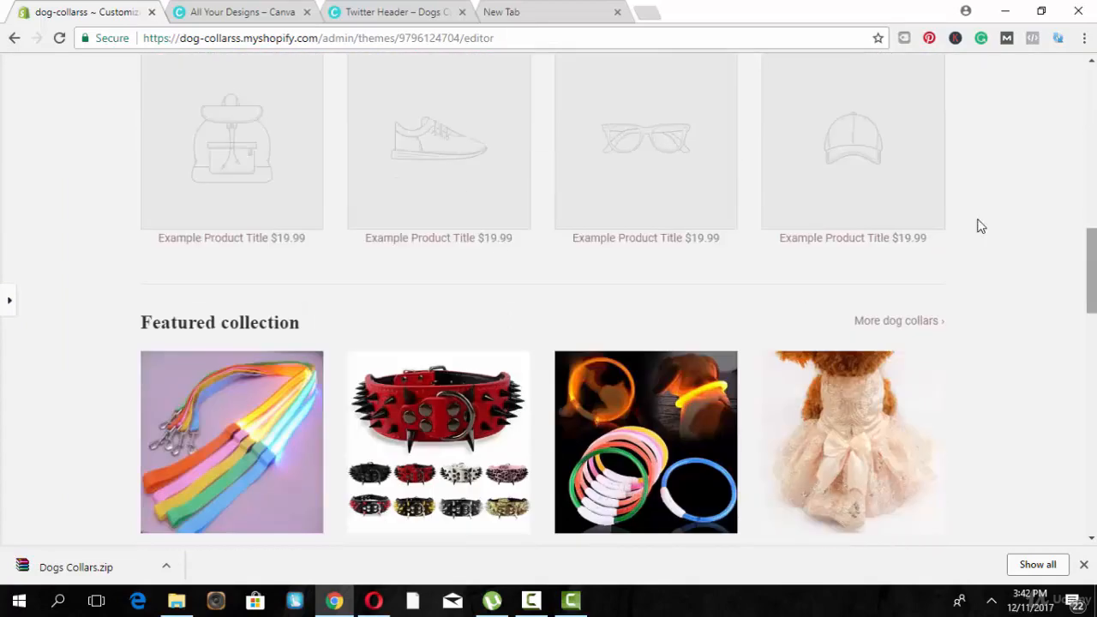
left_click(5, 301)
left_click(104, 214)
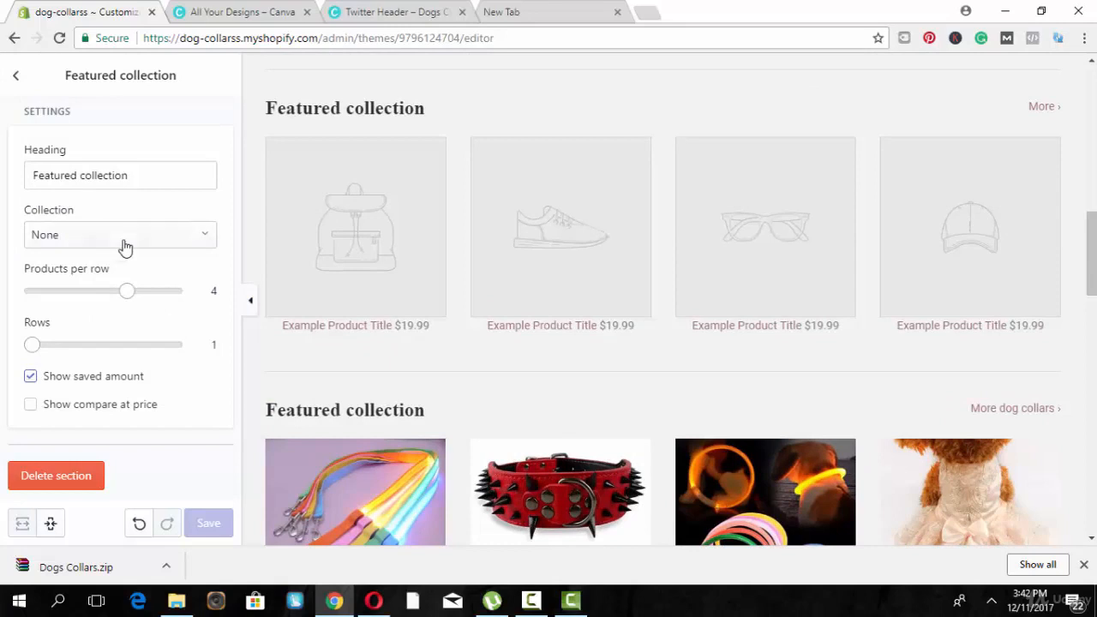
left_click(125, 247)
left_click(127, 400)
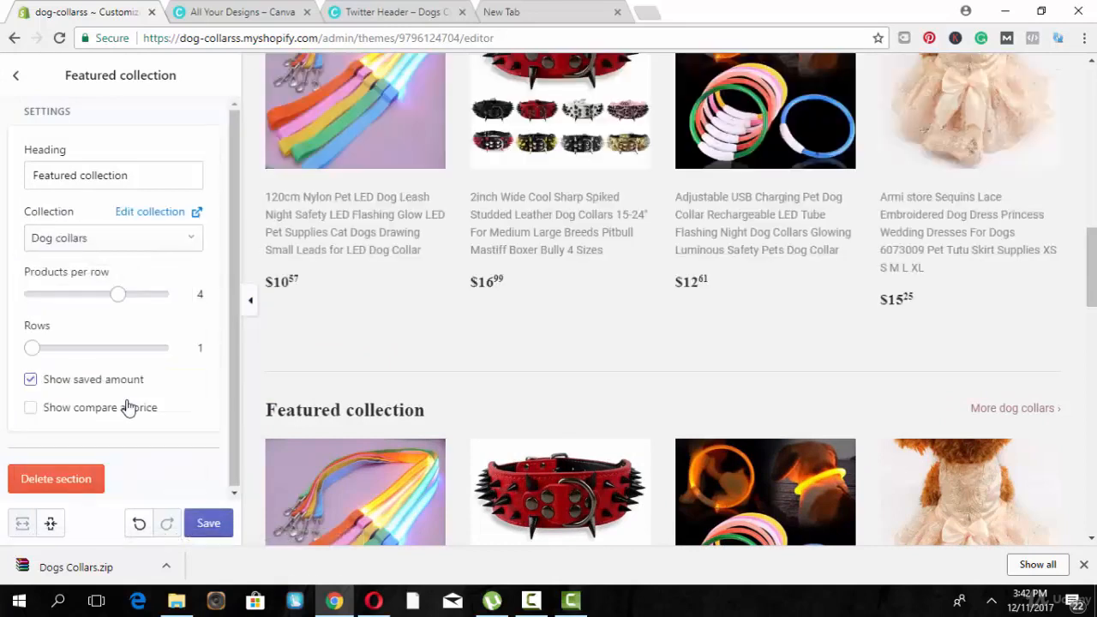
left_click(146, 237)
left_click(151, 455)
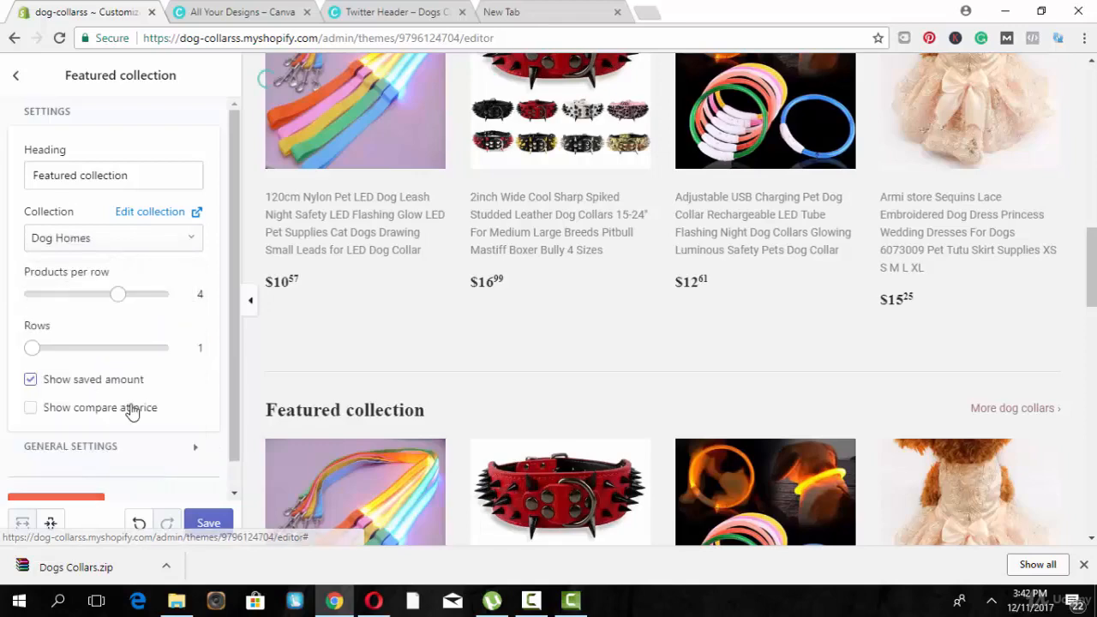
left_click(14, 77)
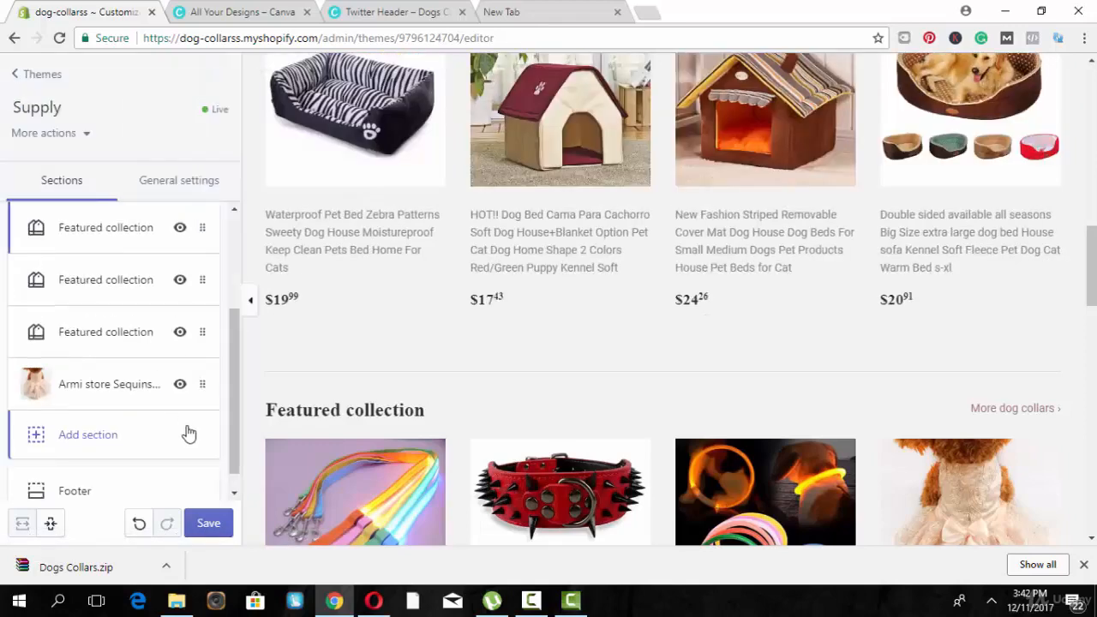
left_click(209, 523)
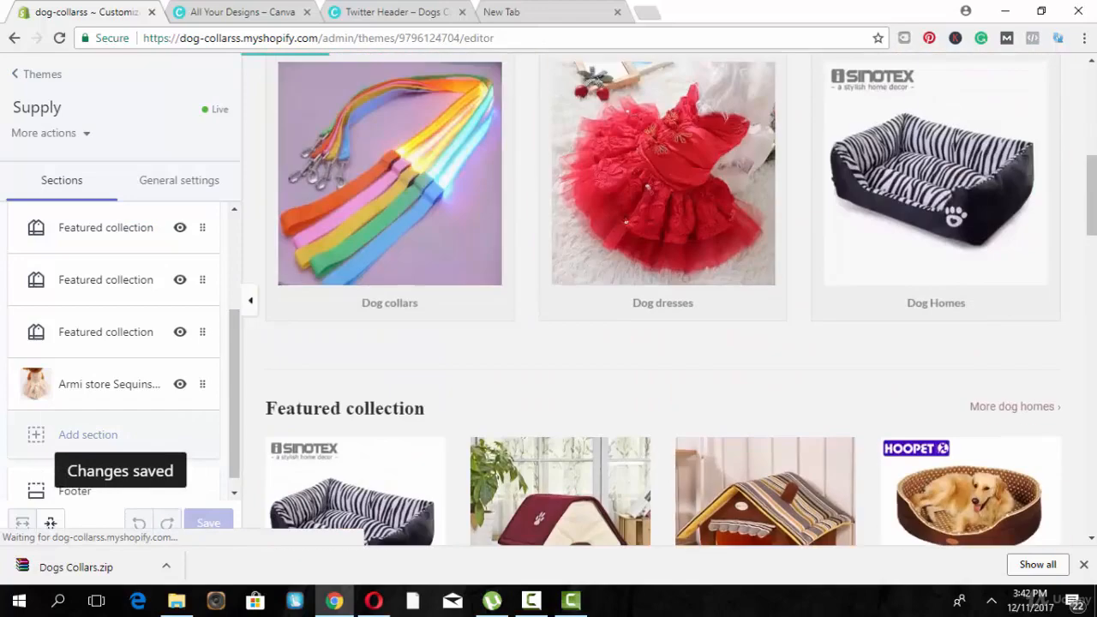
- Review the home page in the expanded preview, from the header, navigation and slideshow down to the footer
left_click_drag(1091, 194, 1091, 127)
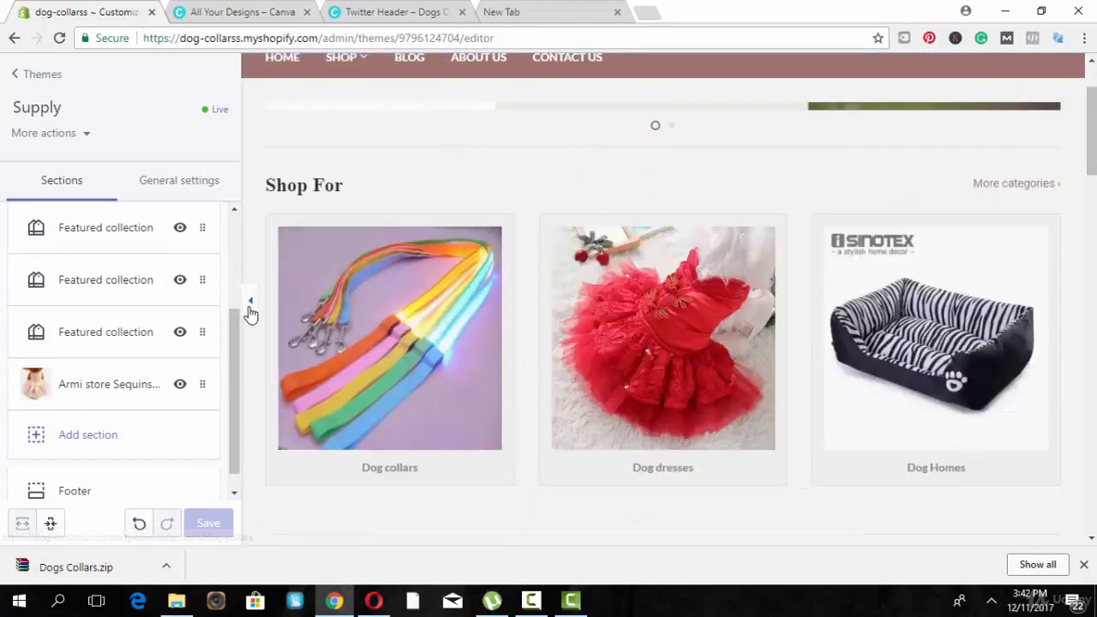
left_click(249, 304)
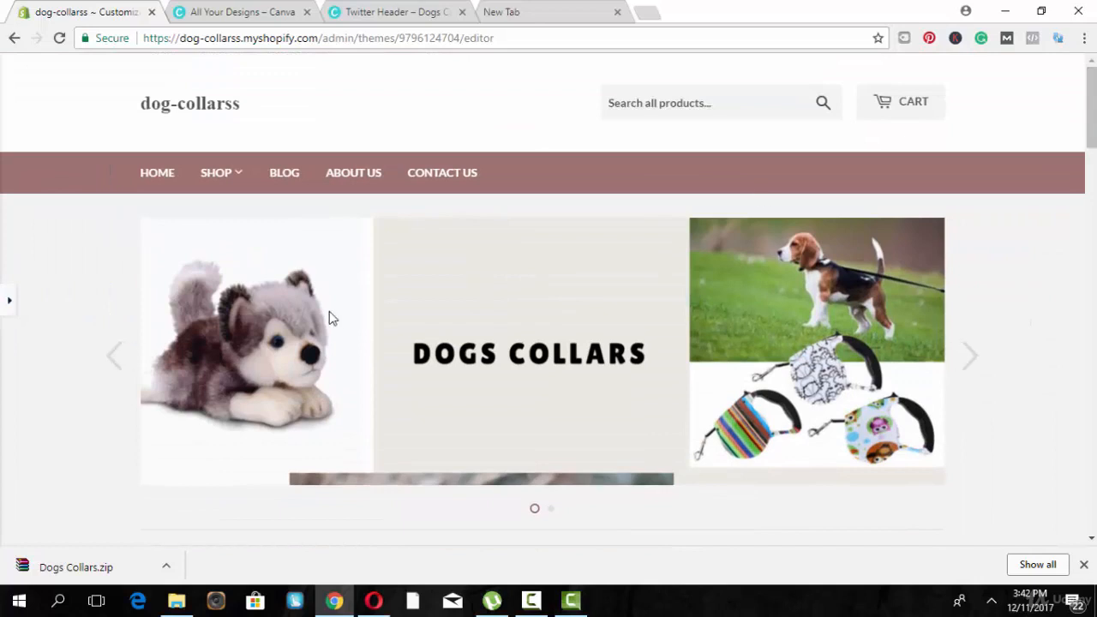
mouse_move(221, 178)
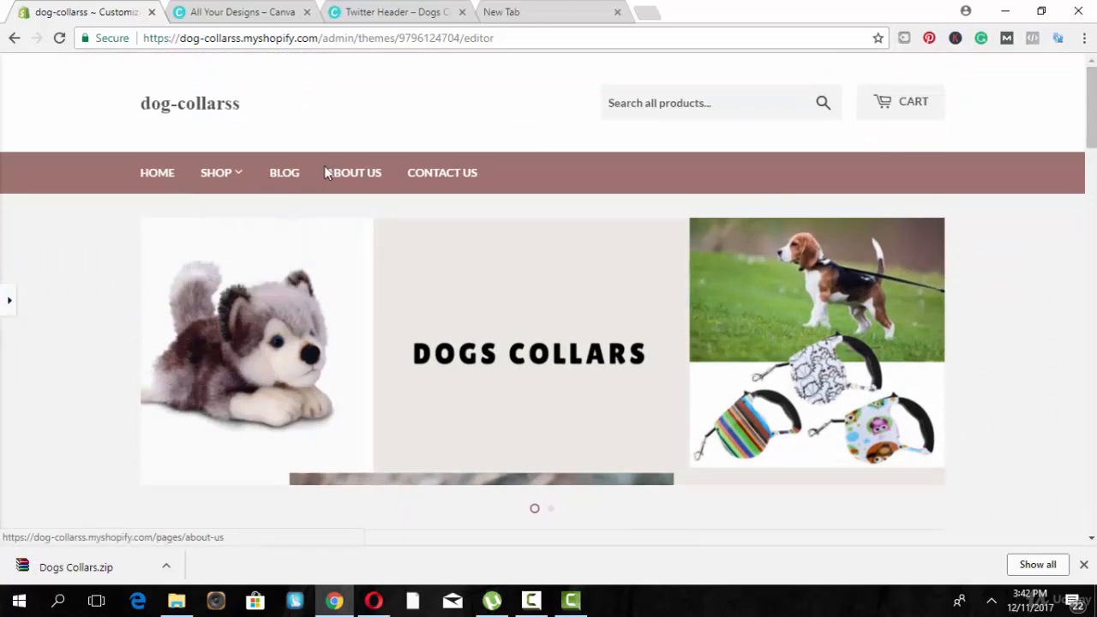
left_click_drag(1091, 143, 1093, 530)
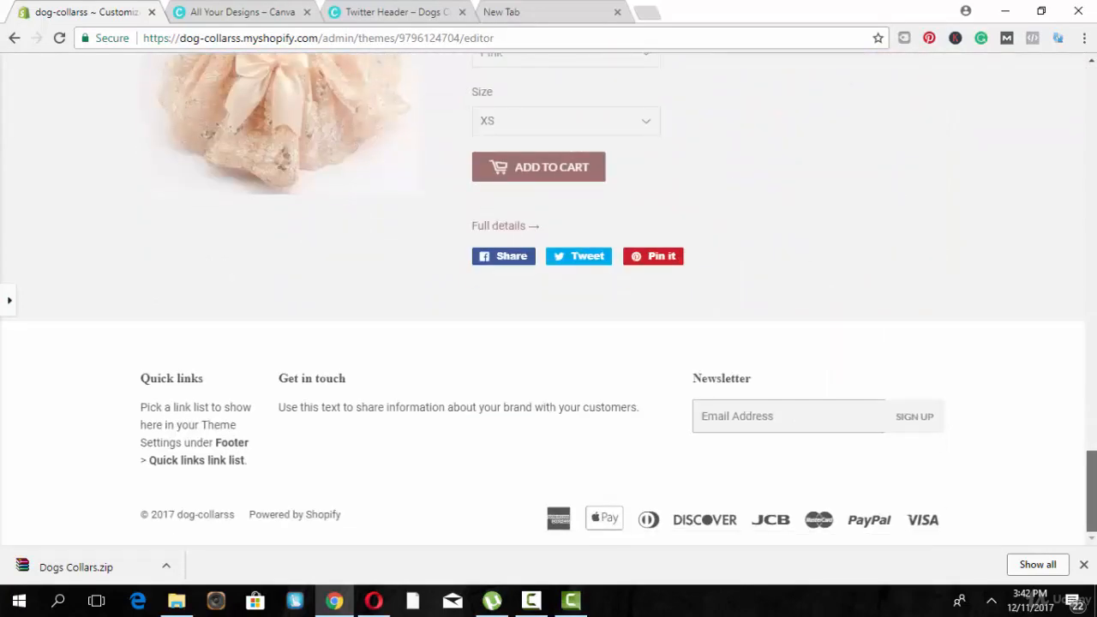
scroll(1062, 495, "up", 1)
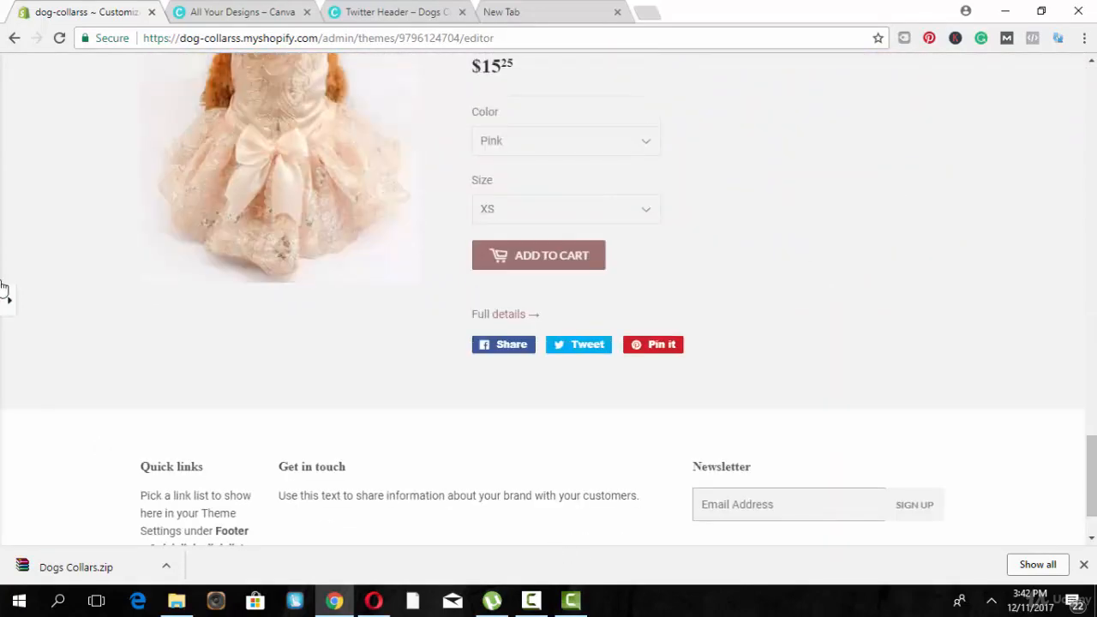
left_click(11, 305)
- Assign the Main menu to the Quick links block in the footer
left_click(105, 488)
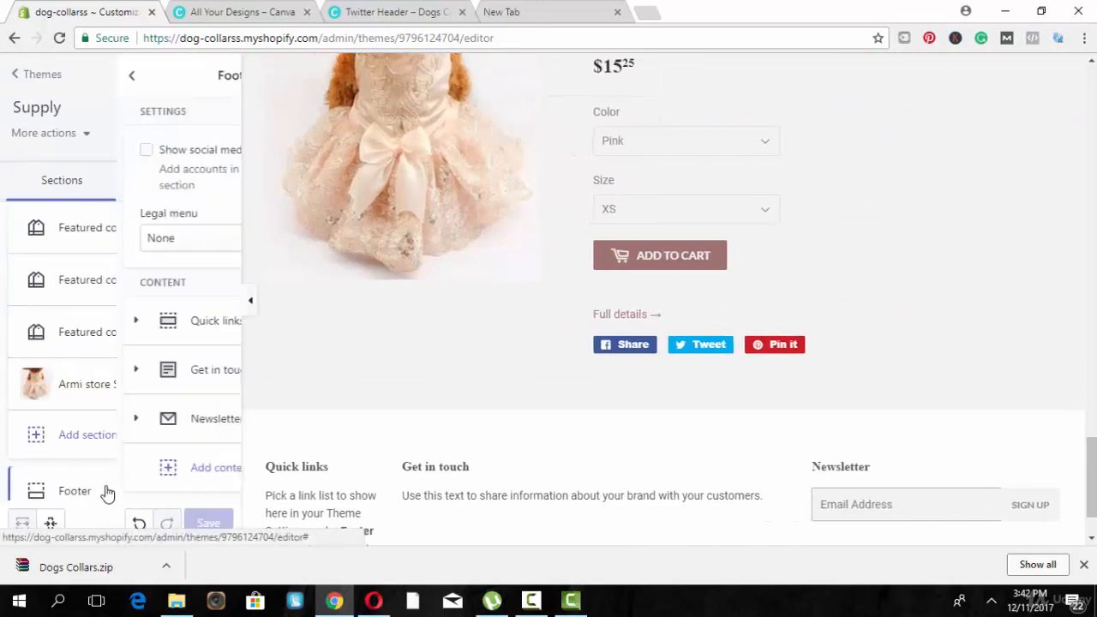
left_click(129, 334)
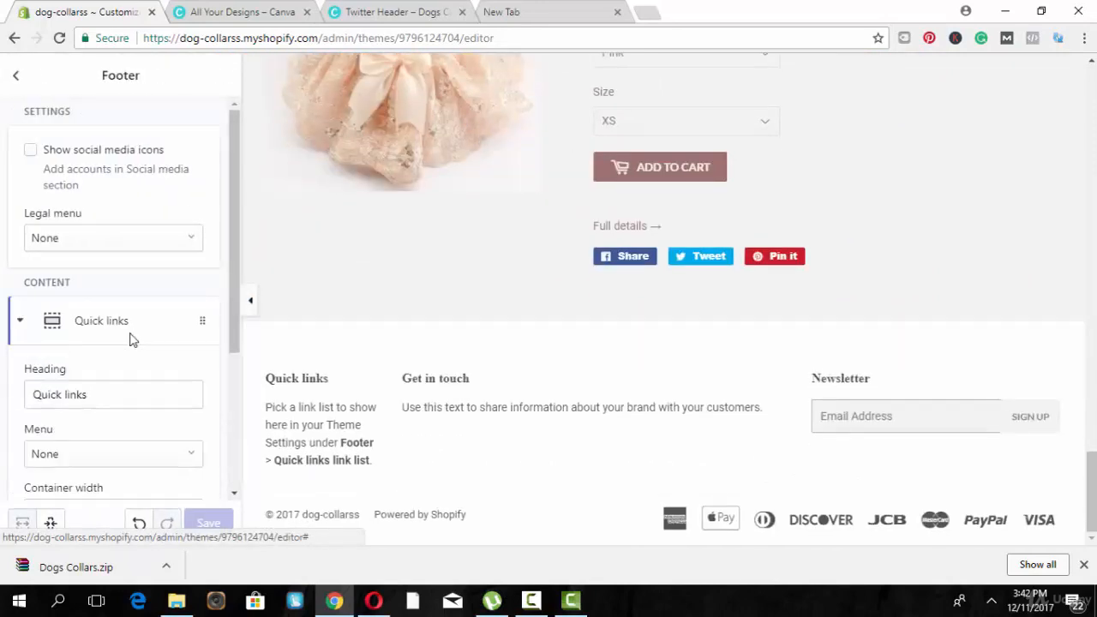
left_click(114, 395)
left_click(112, 456)
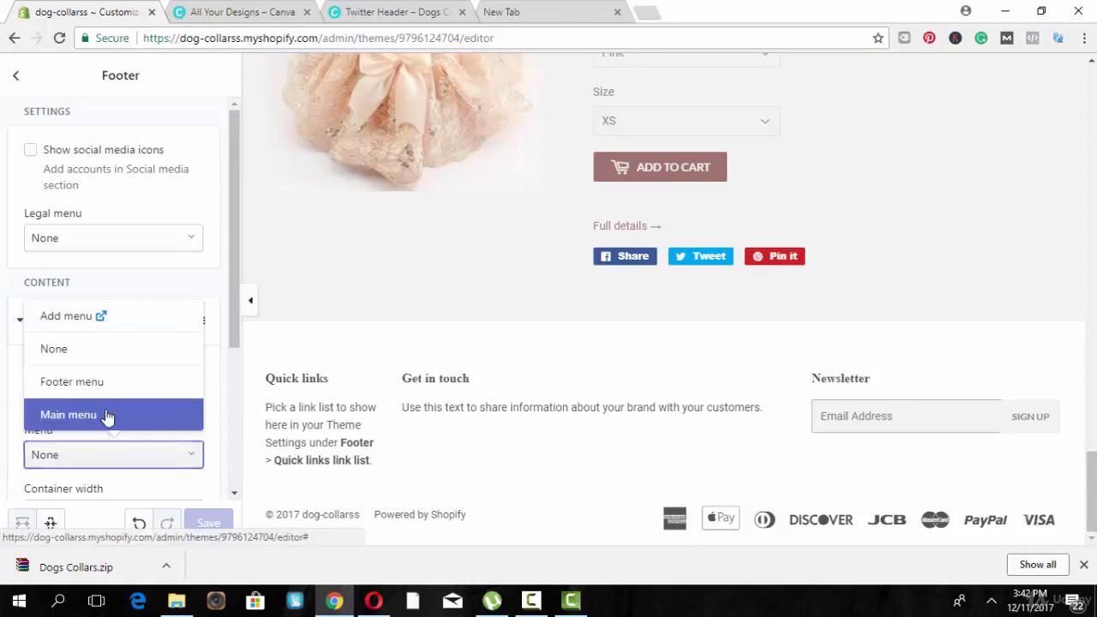
left_click(108, 415)
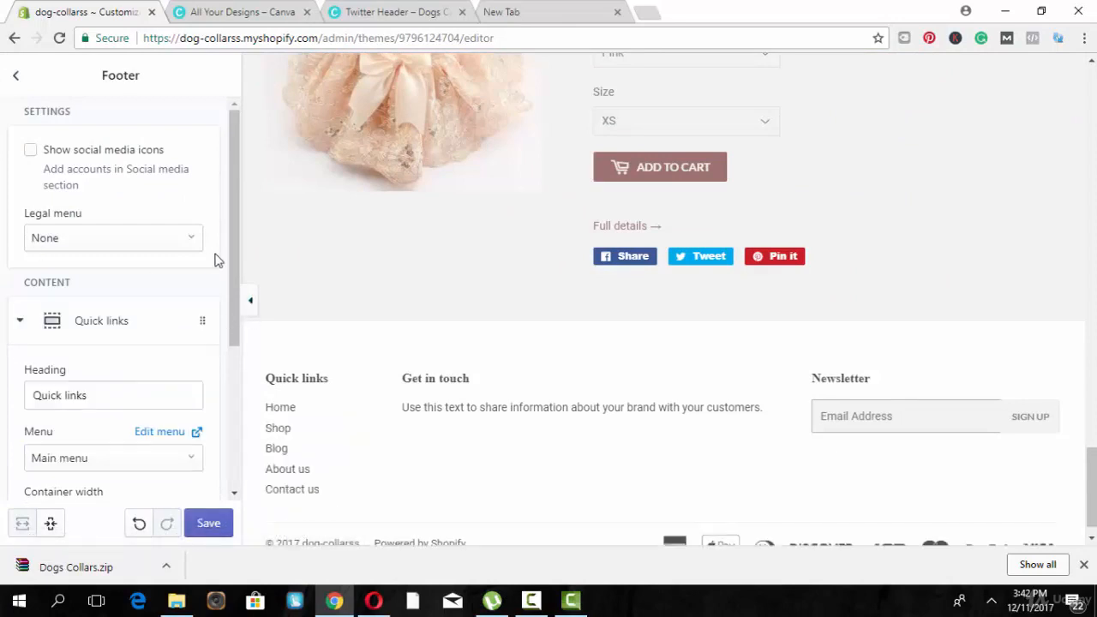
- Delete the Get in touch block from the footer and save the theme
scroll(215, 411, "down", 3)
left_click(111, 365)
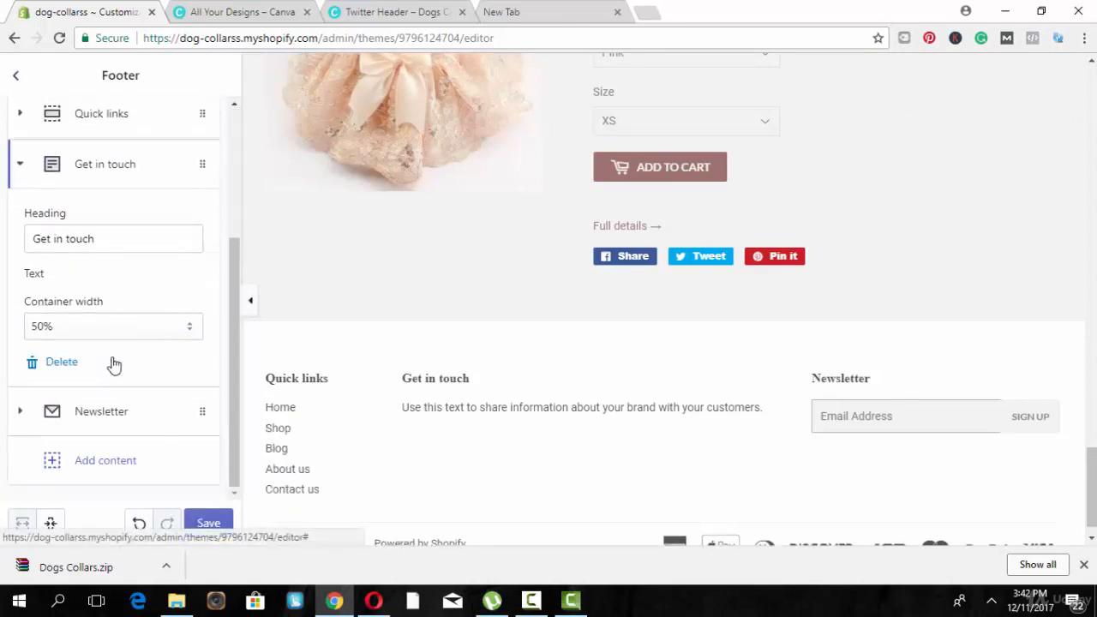
left_click(40, 447)
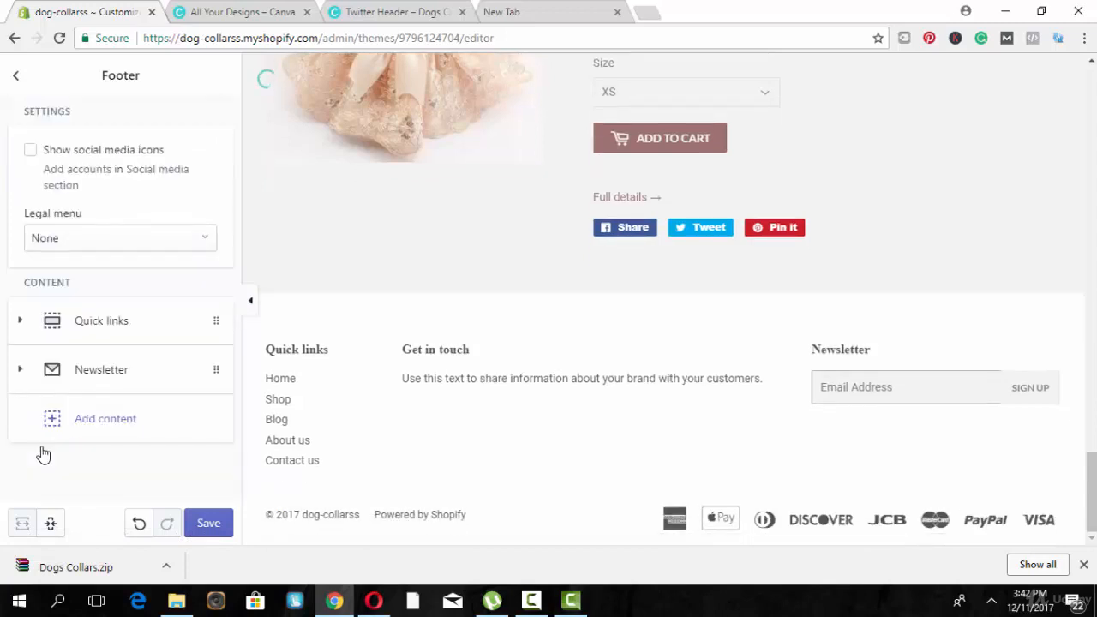
left_click(16, 76)
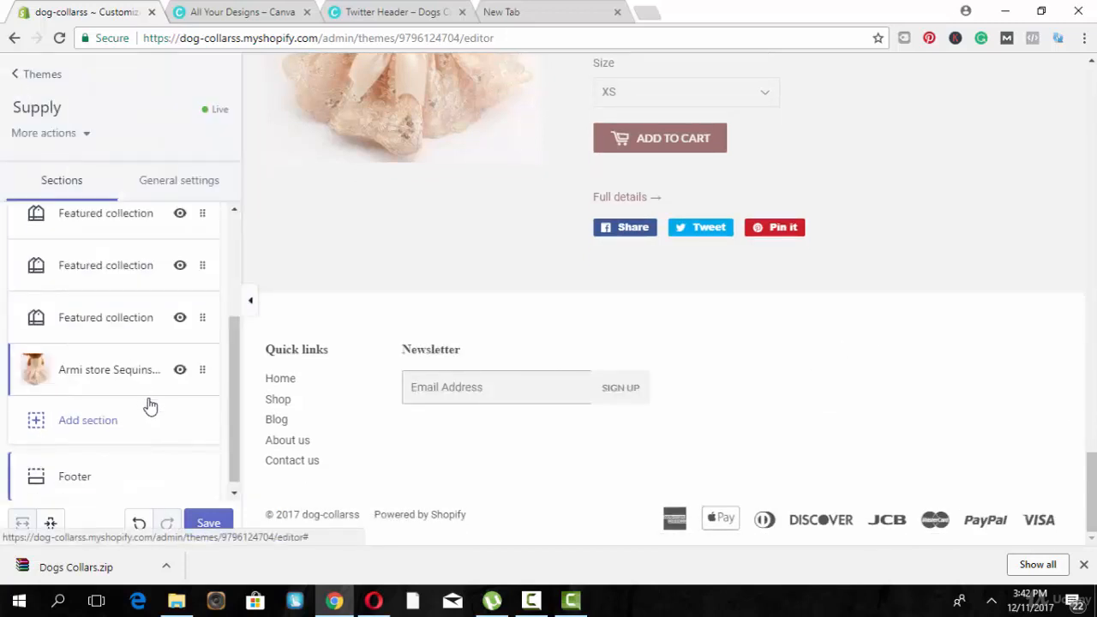
left_click(209, 521)
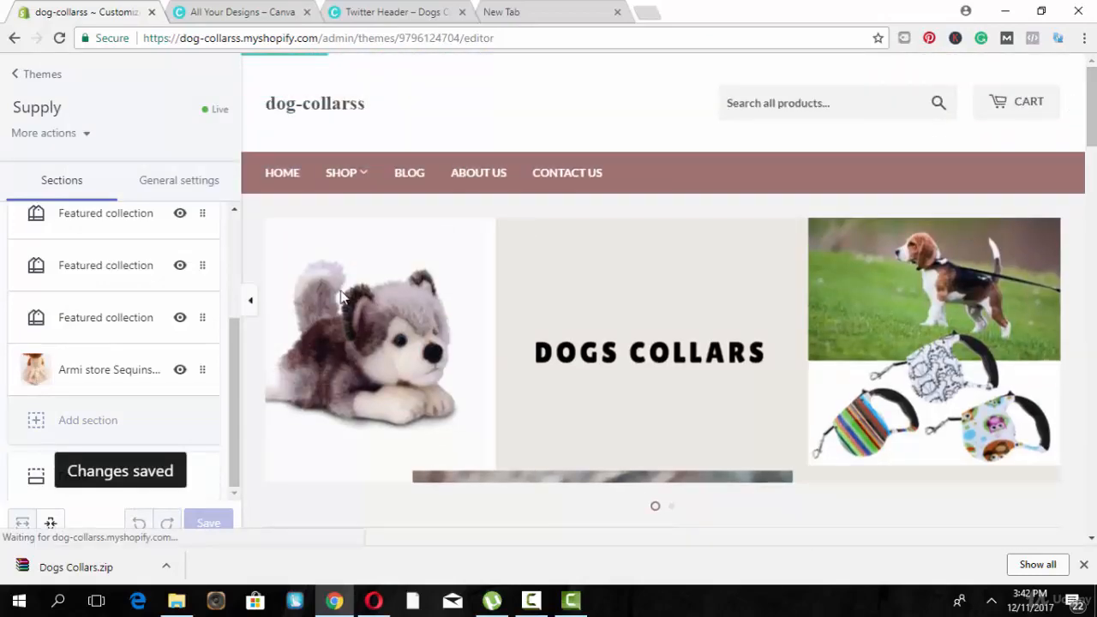
- Set the theme's general Primary content color, used for text links and primary buttons, to red #cd1b00
left_click(154, 187)
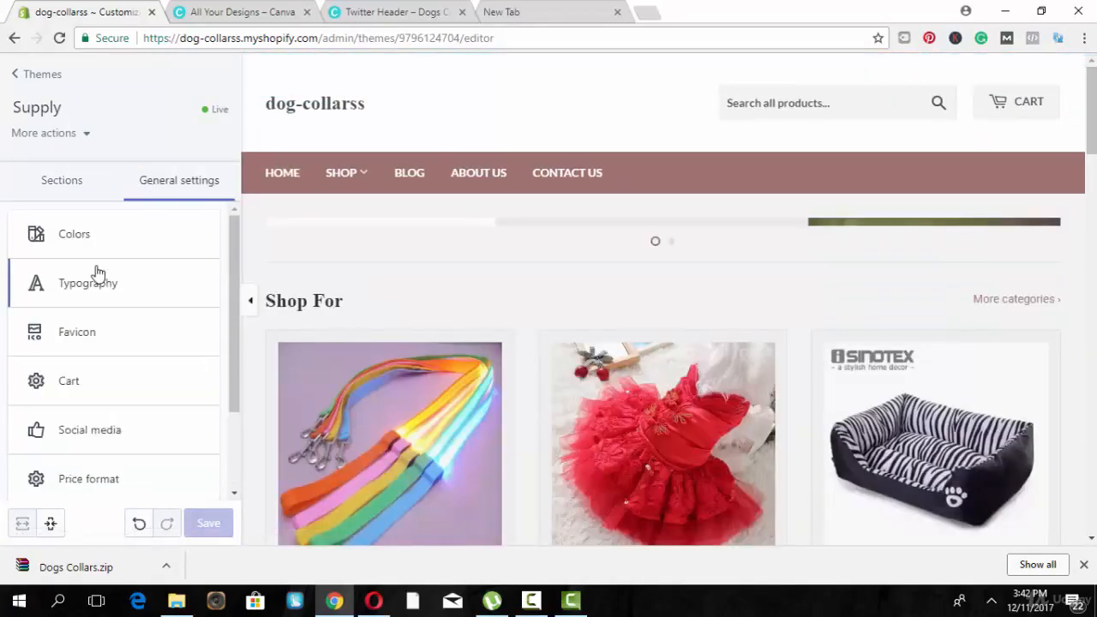
left_click(86, 242)
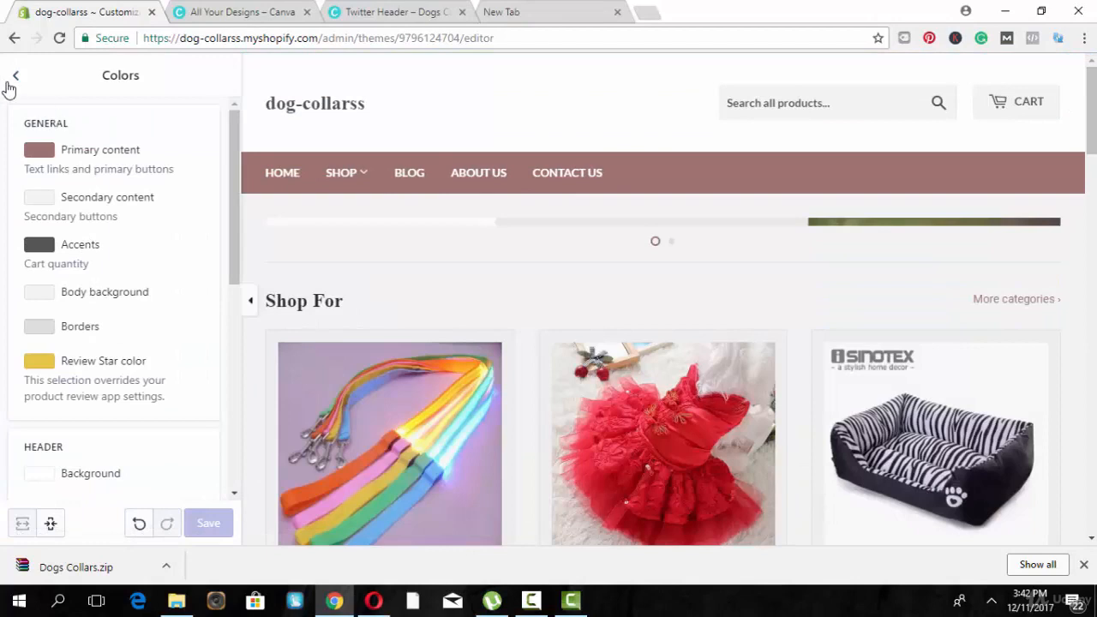
left_click(10, 83)
left_click(39, 242)
left_click(37, 153)
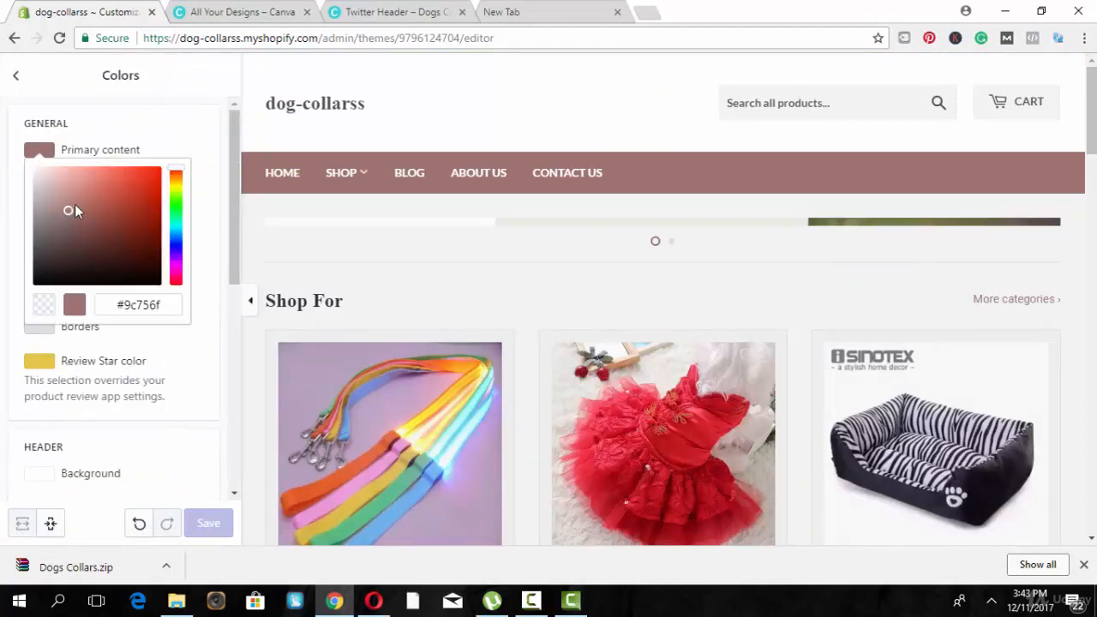
left_click_drag(74, 211, 159, 188)
left_click(216, 175)
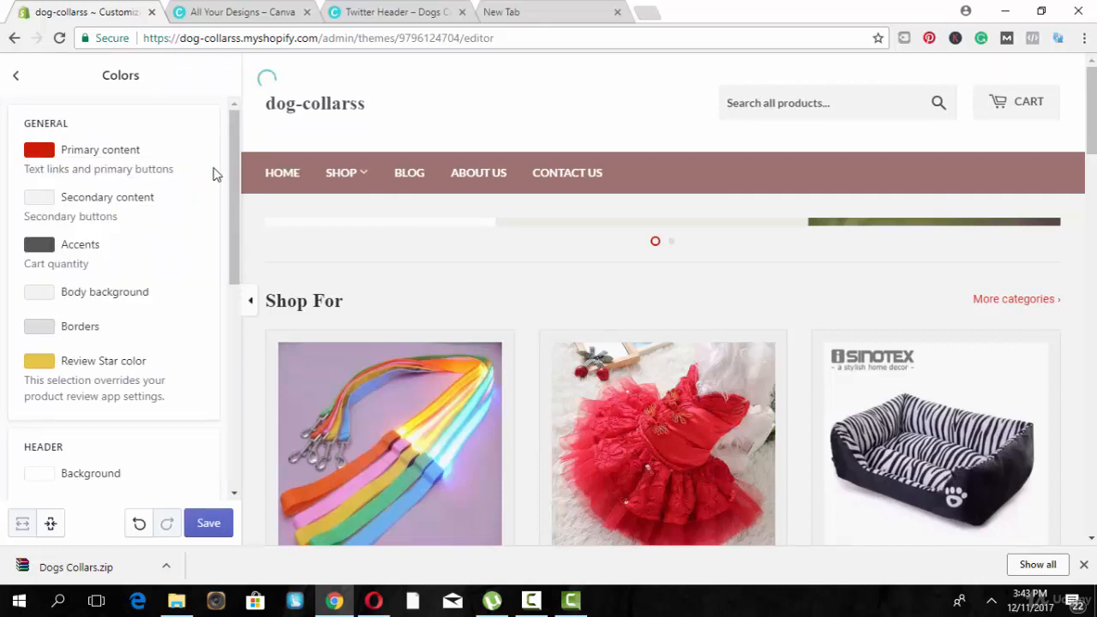
left_click(40, 152)
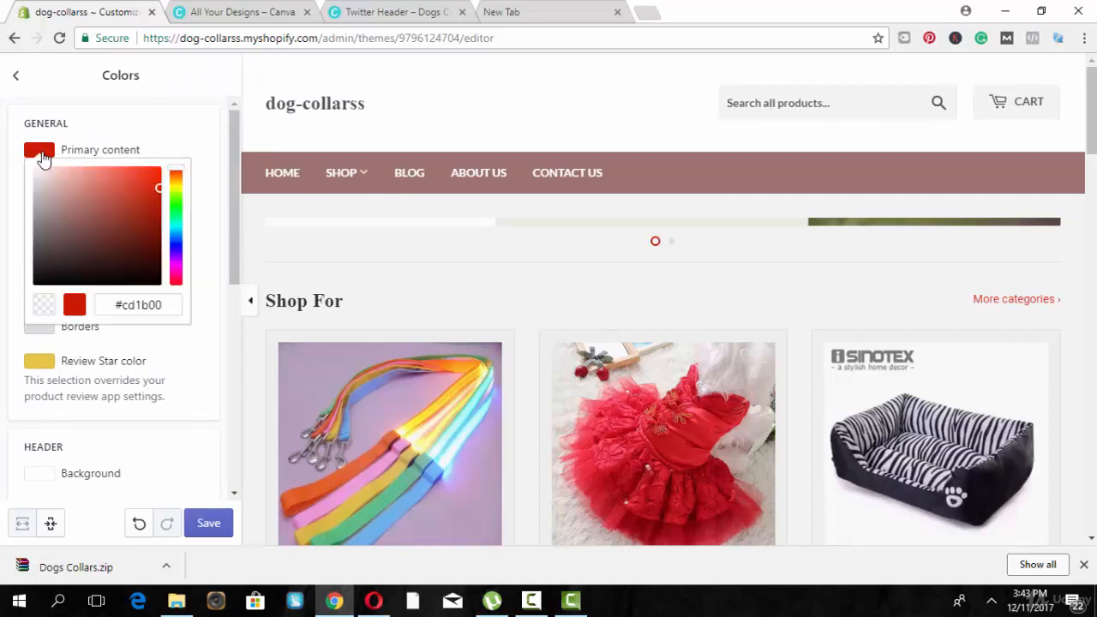
left_click(211, 134)
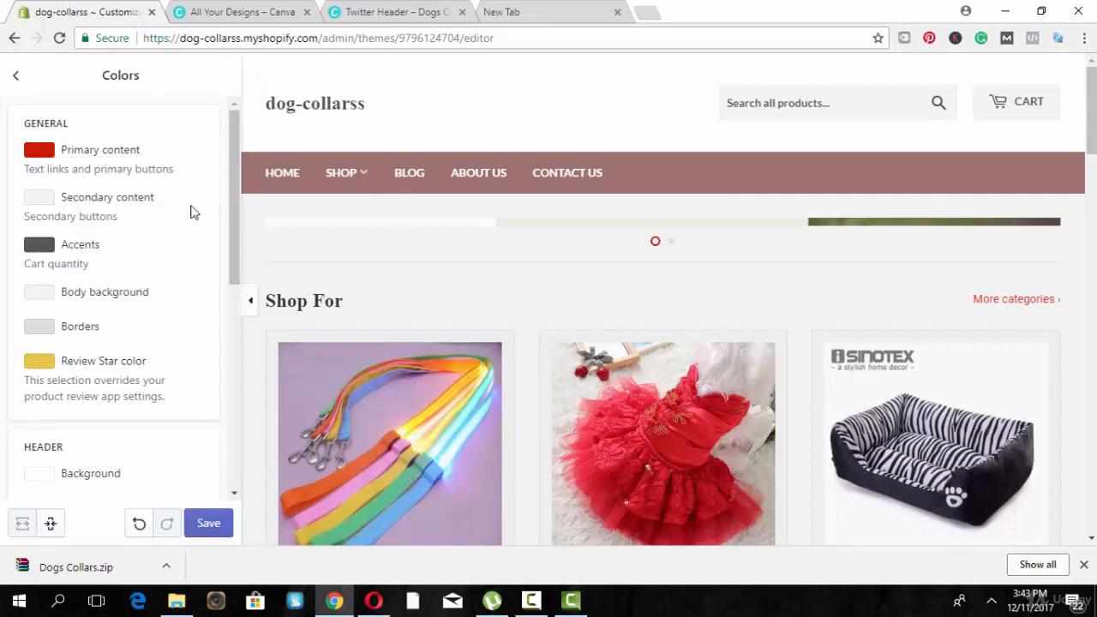
left_click_drag(240, 202, 228, 151)
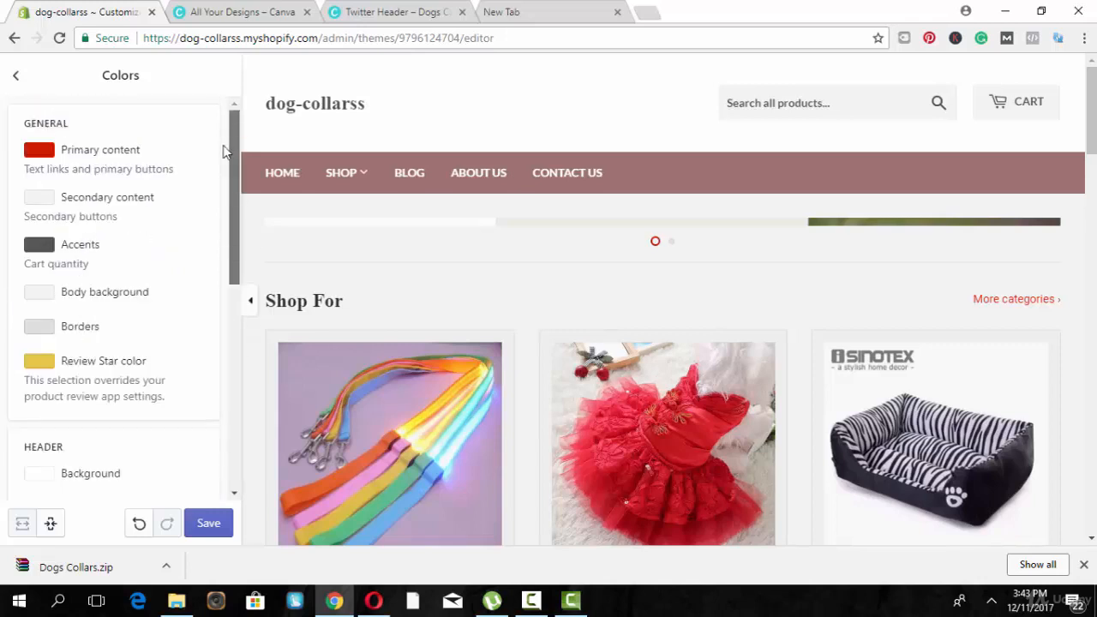
- Check the base font choices in the Typography settings without changing the font, and save the theme
left_click(17, 78)
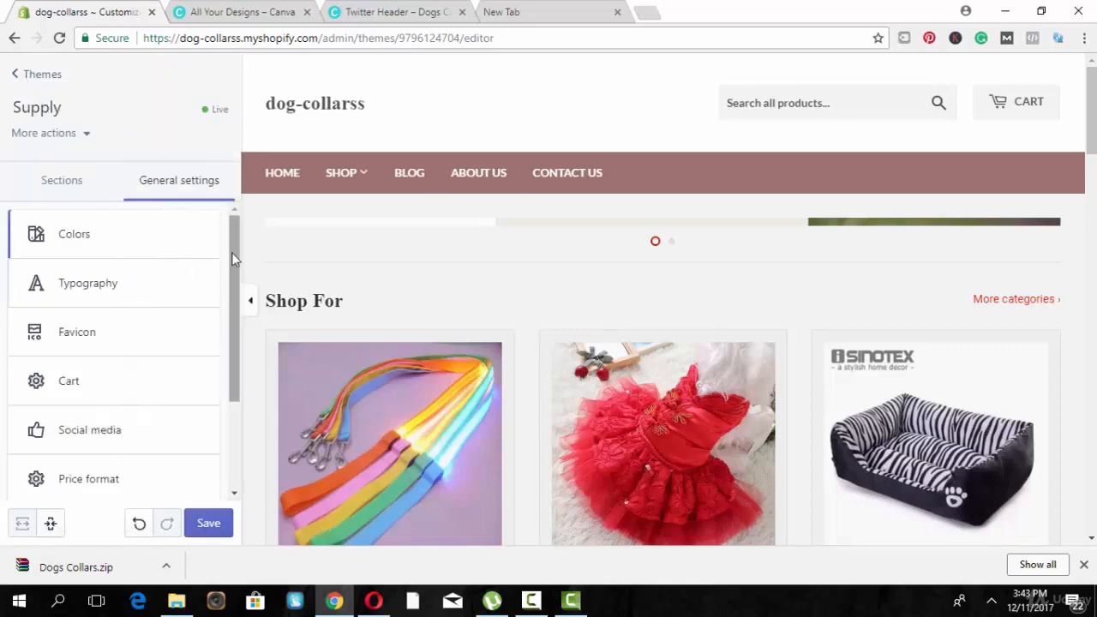
left_click(153, 301)
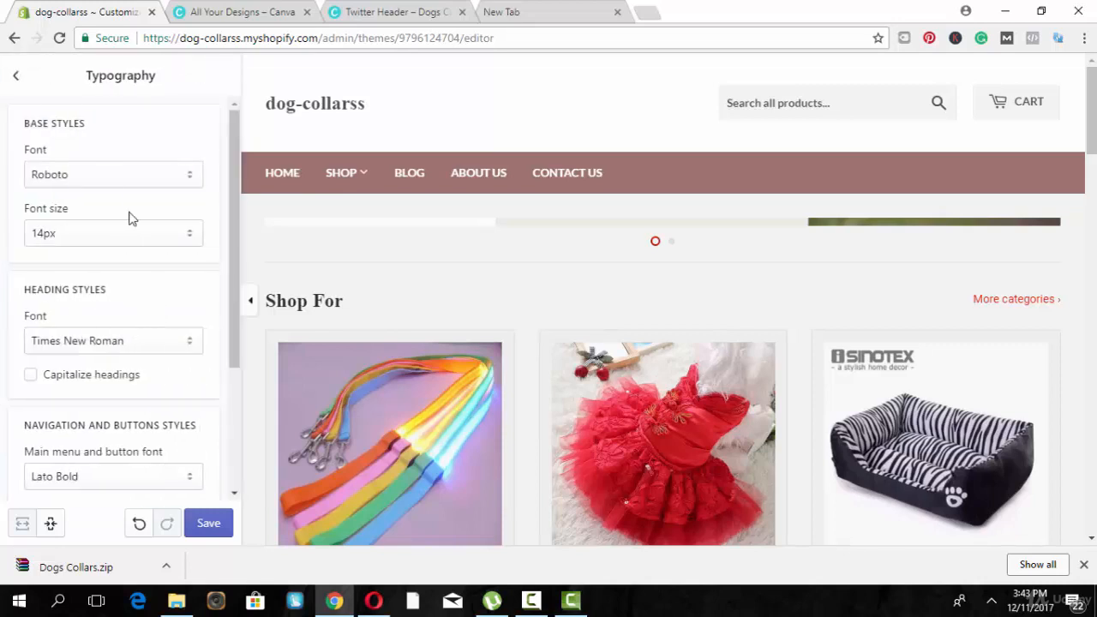
left_click(120, 184)
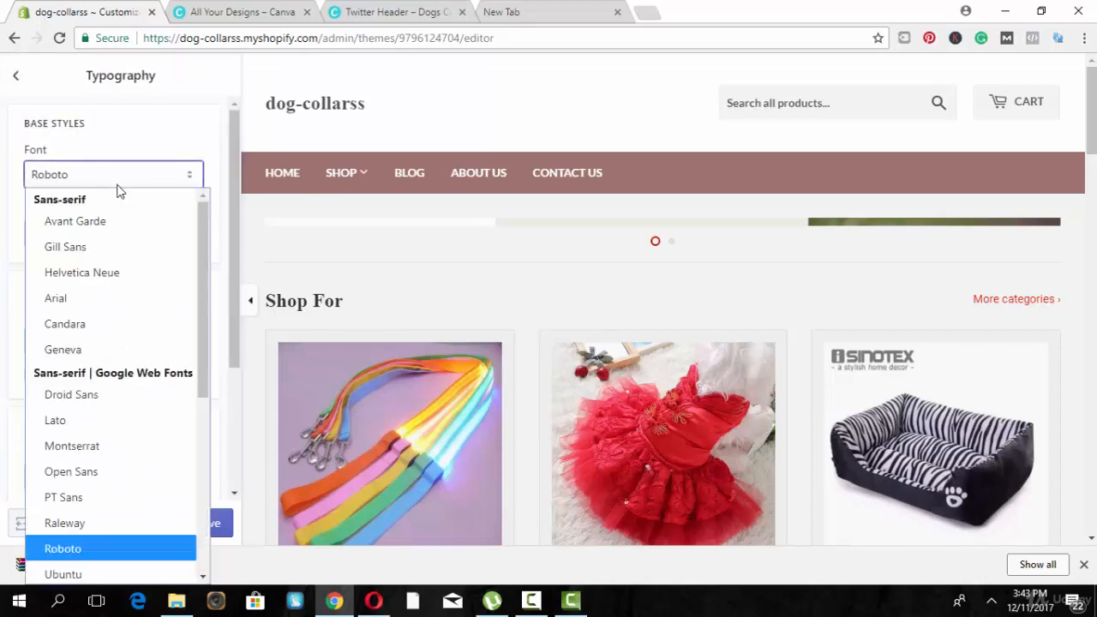
left_click(10, 76)
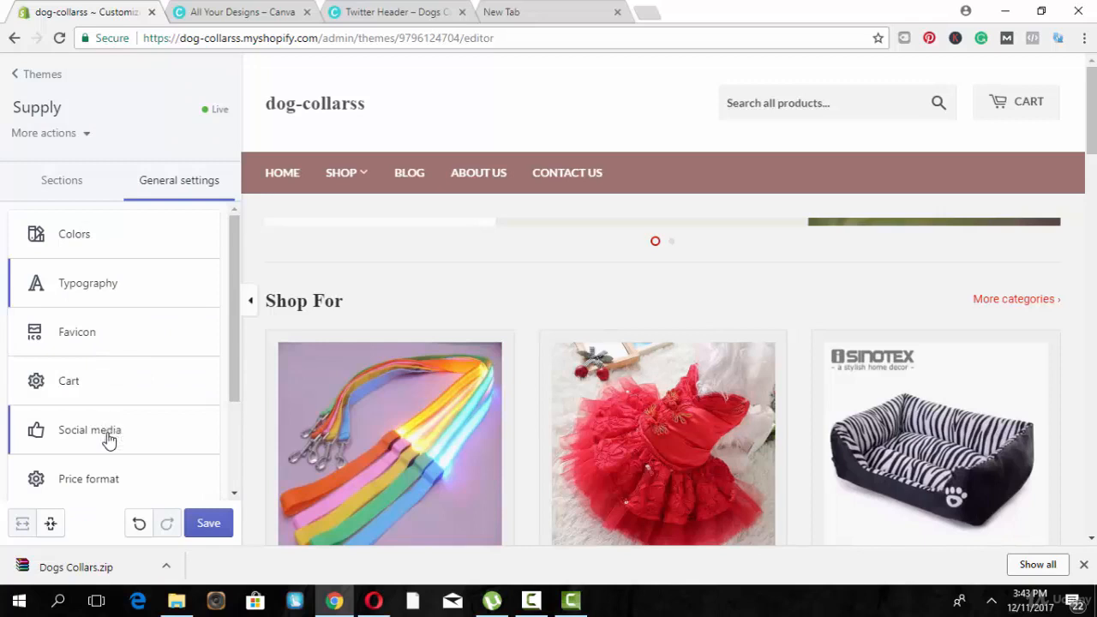
left_click(67, 190)
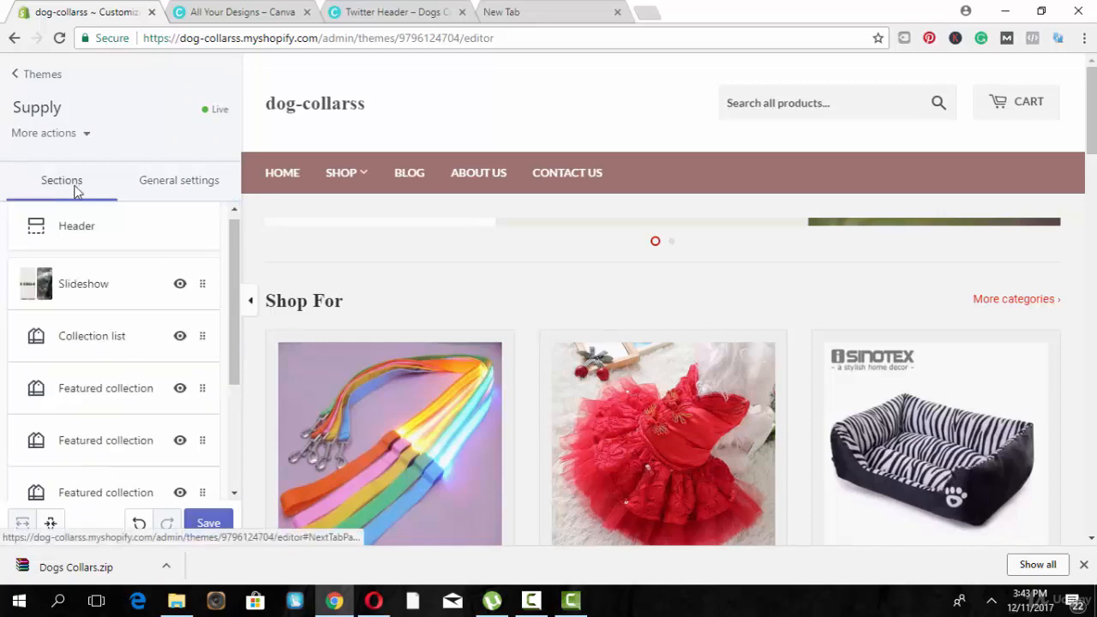
left_click(209, 523)
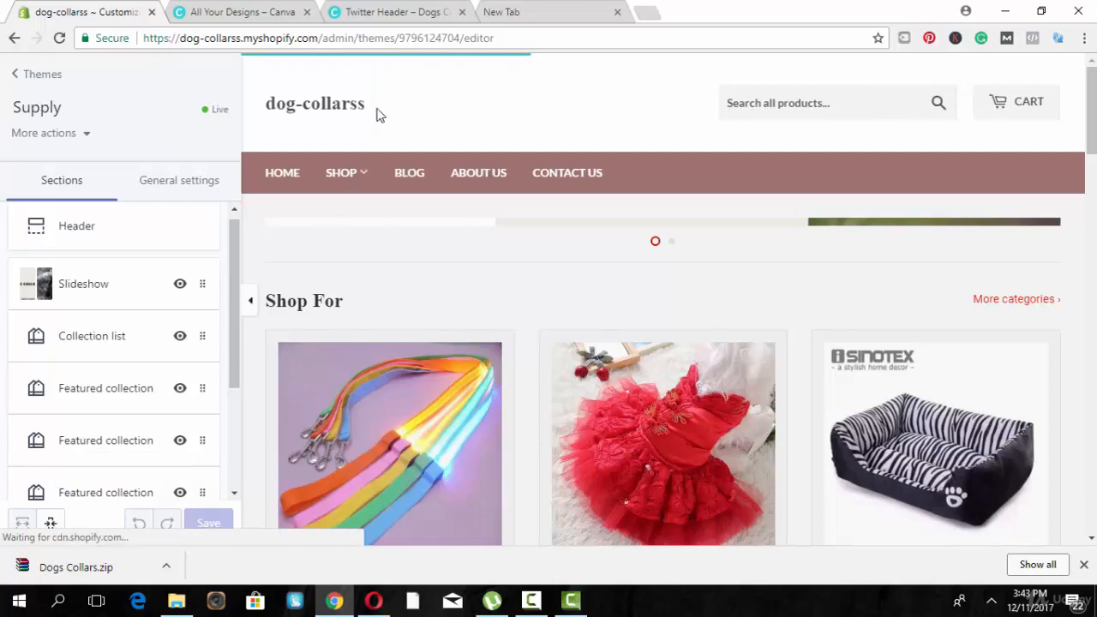
- Open cooltext.com in the empty browser tab and examine the Keen logo generator's shadow and text settings
left_click(518, 8)
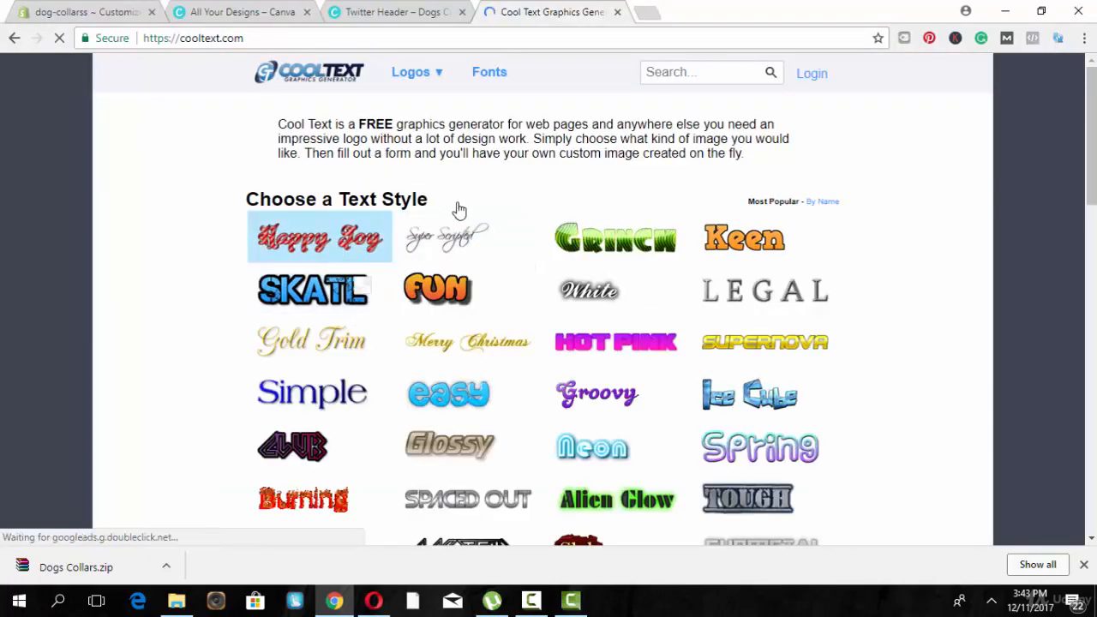
left_click(720, 233)
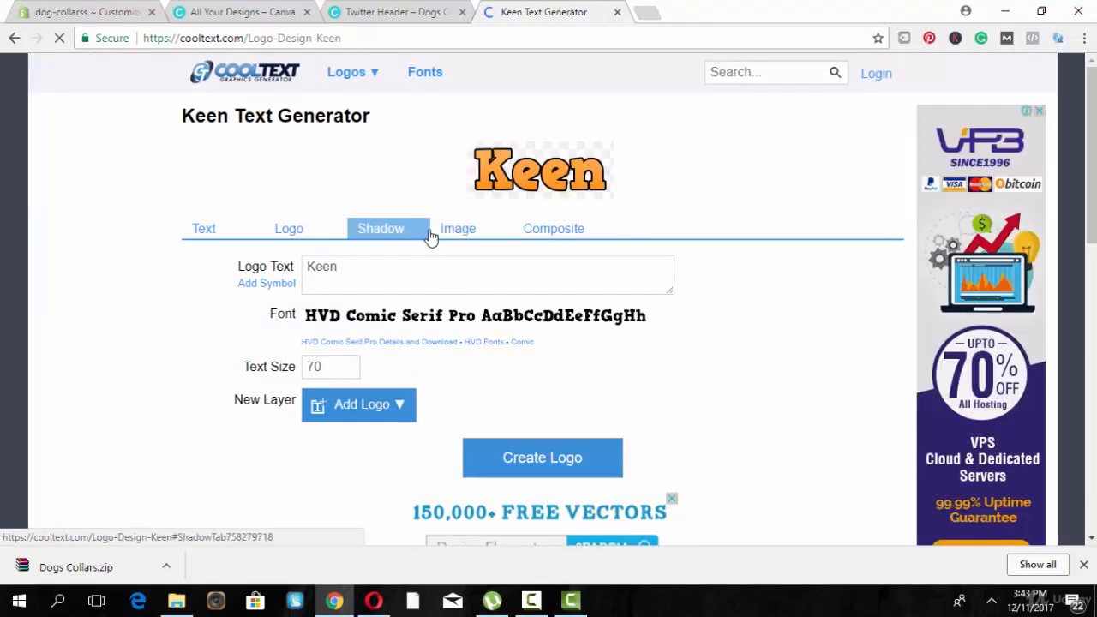
left_click(428, 230)
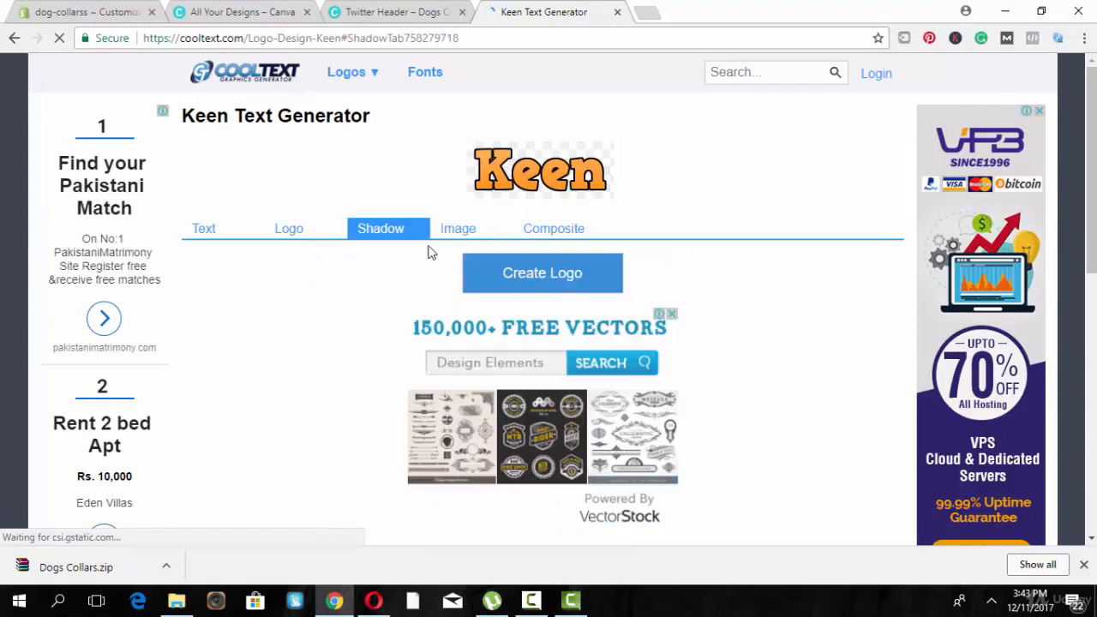
left_click(212, 228)
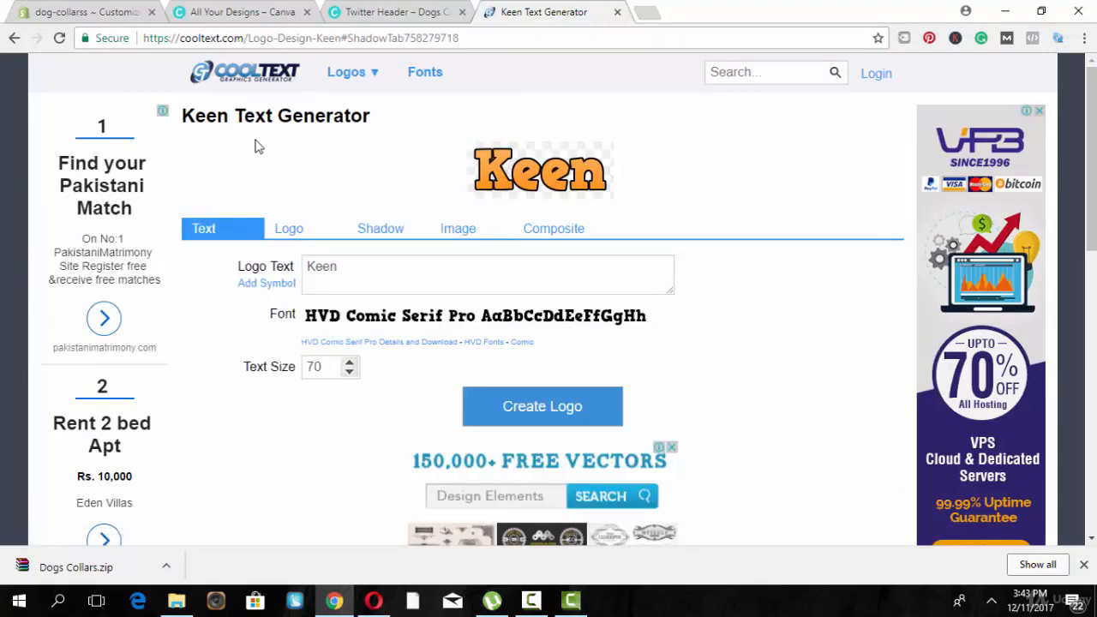
- Return to the Shopify theme editor and review the home page's section list from Header to Footer
left_click(75, 8)
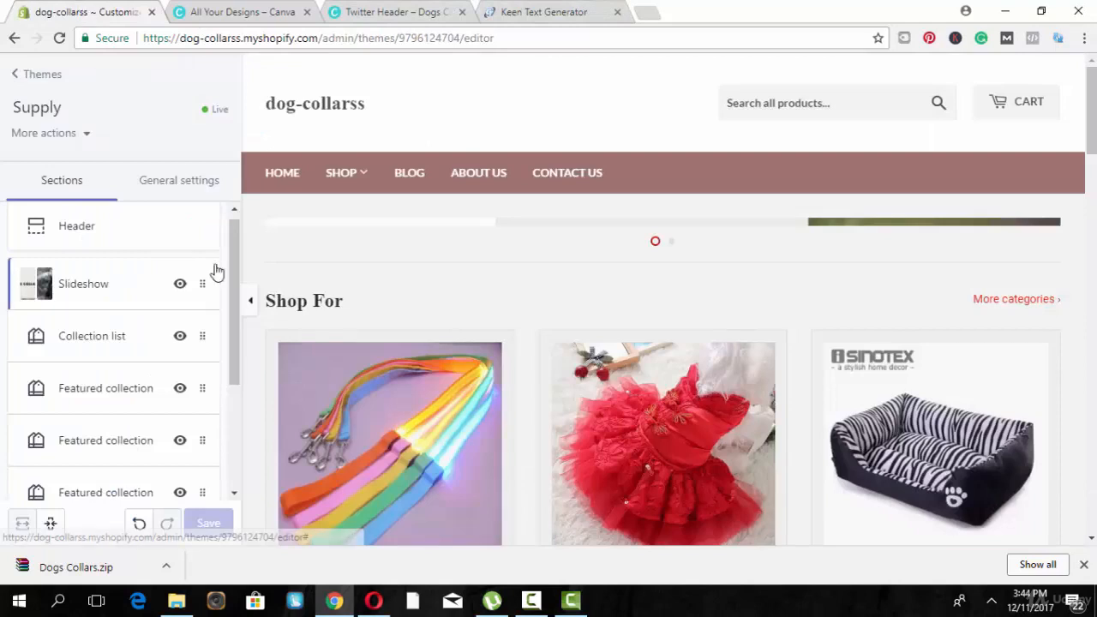
left_click_drag(235, 274, 214, 418)
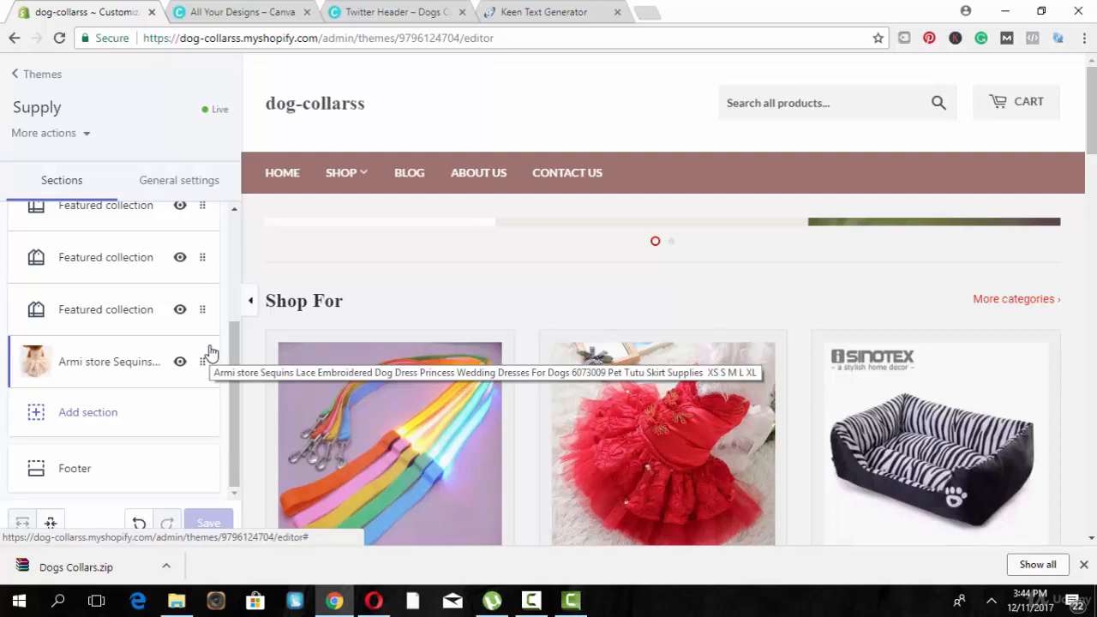
left_click_drag(232, 337, 238, 244)
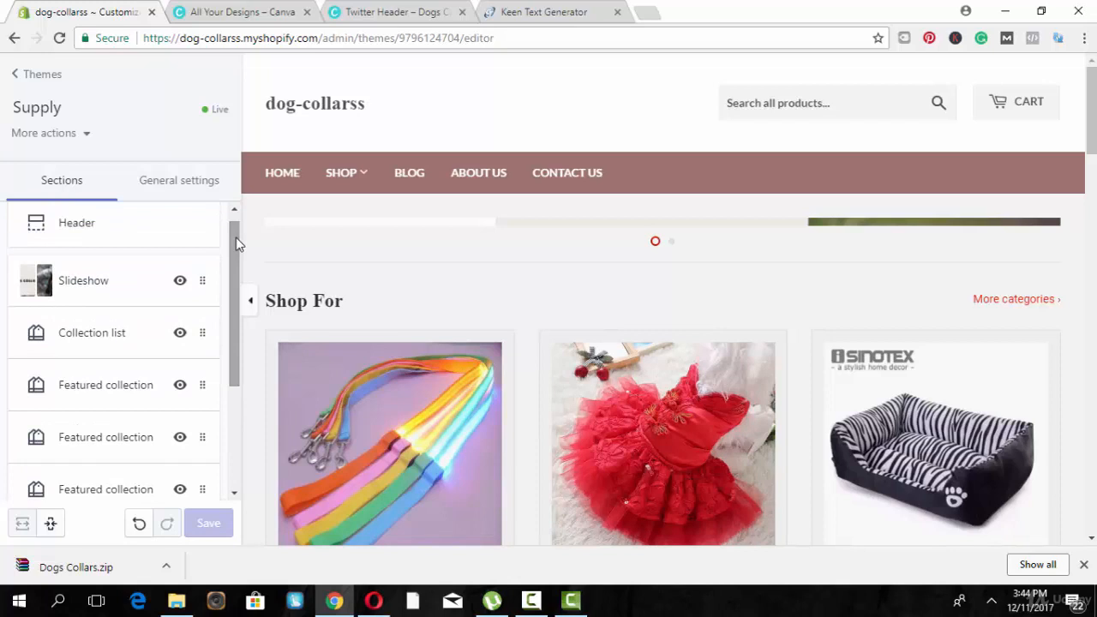